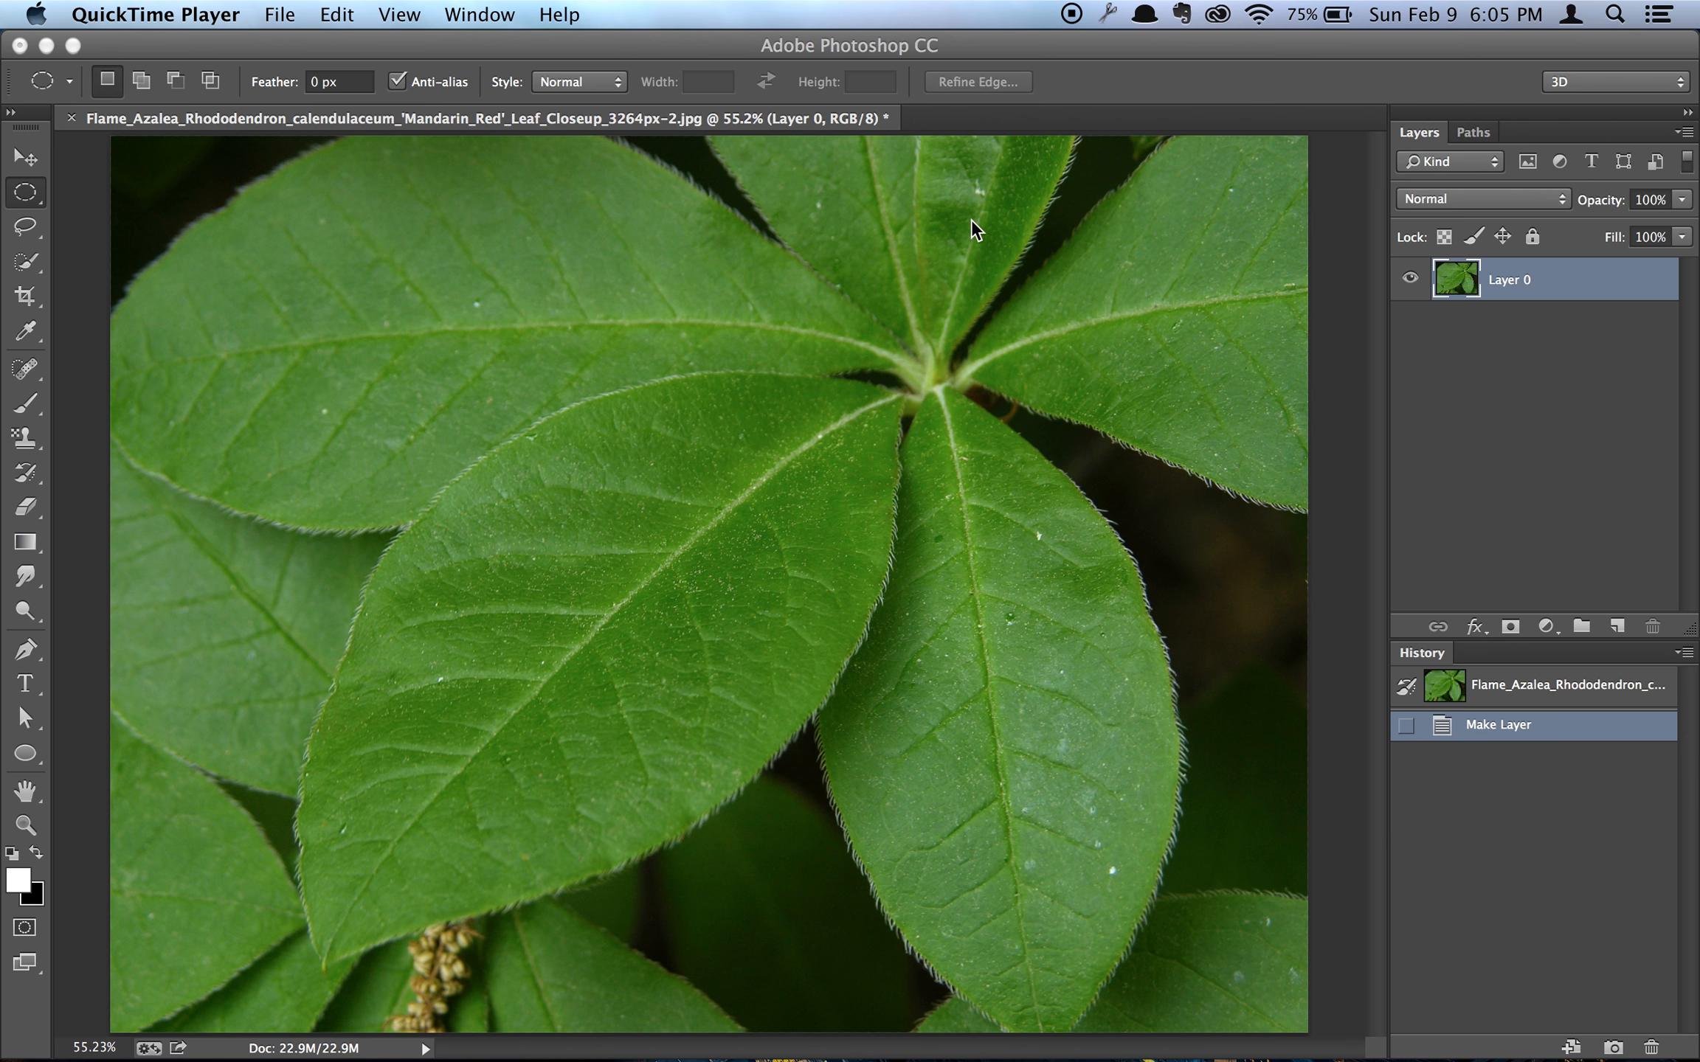
# - Add a new layer above the leaf photo and make a small circular selection on the central leaf
pyautogui.click(1617, 627)
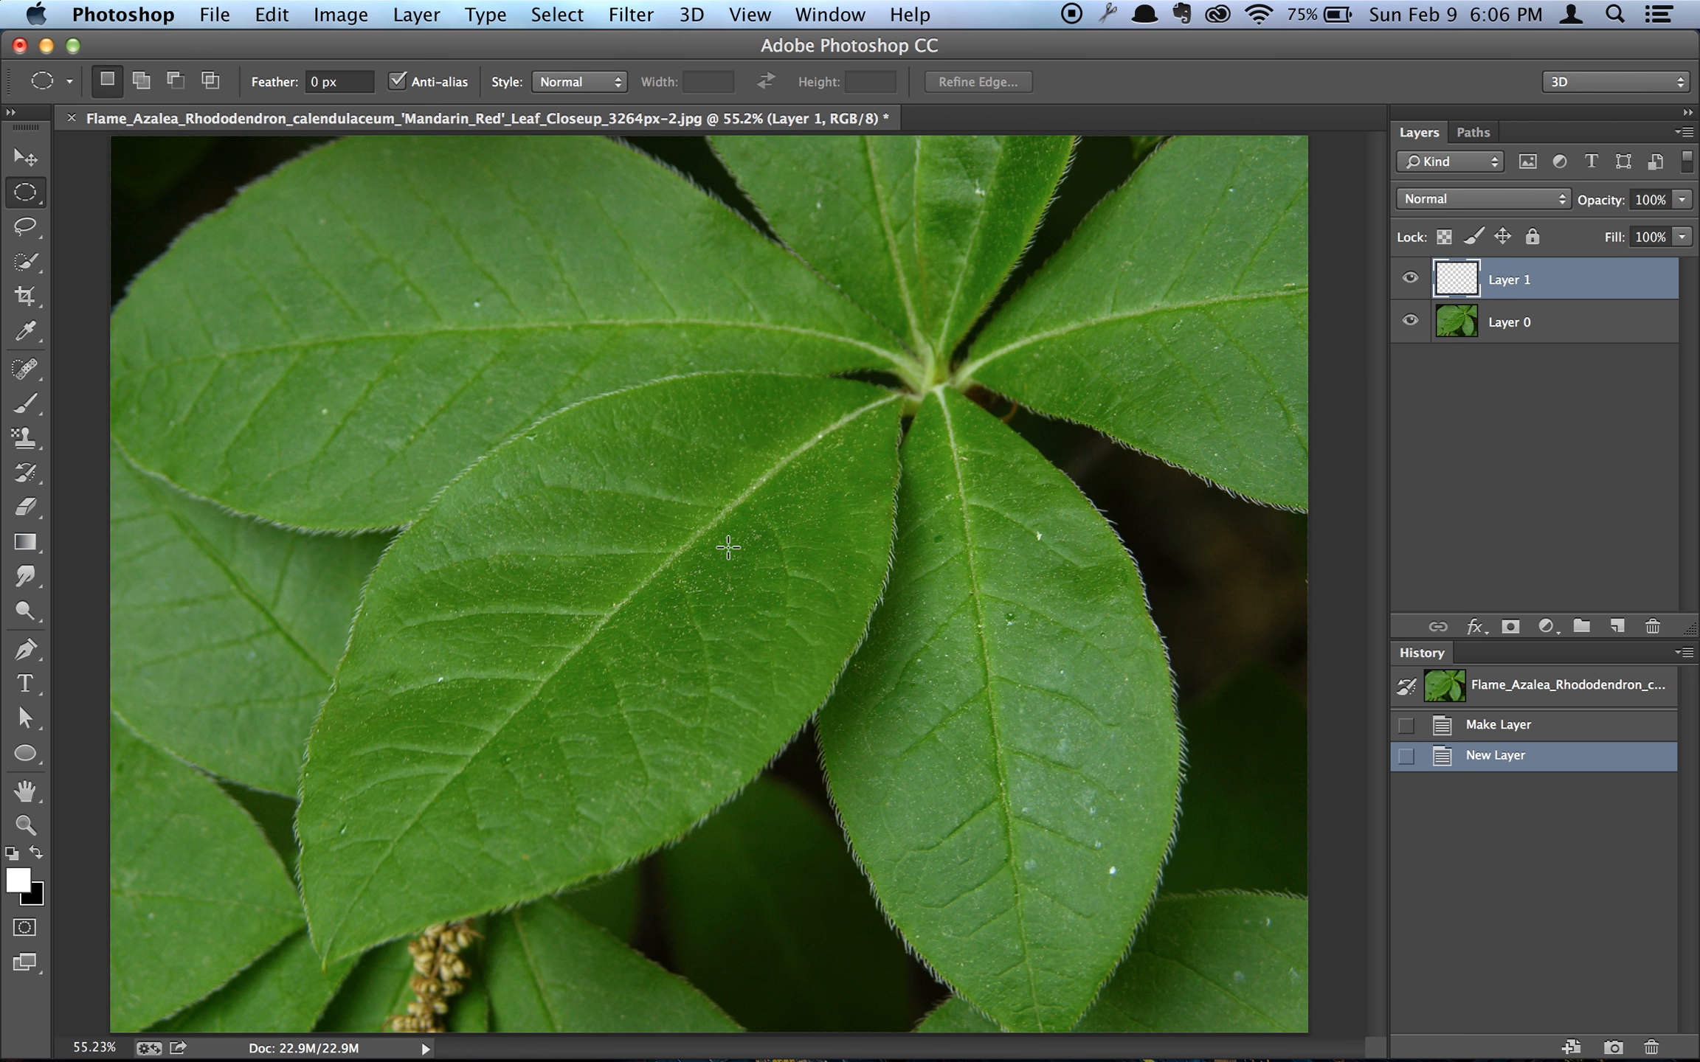
pyautogui.moveTo(703, 556); pyautogui.dragTo(744, 616)
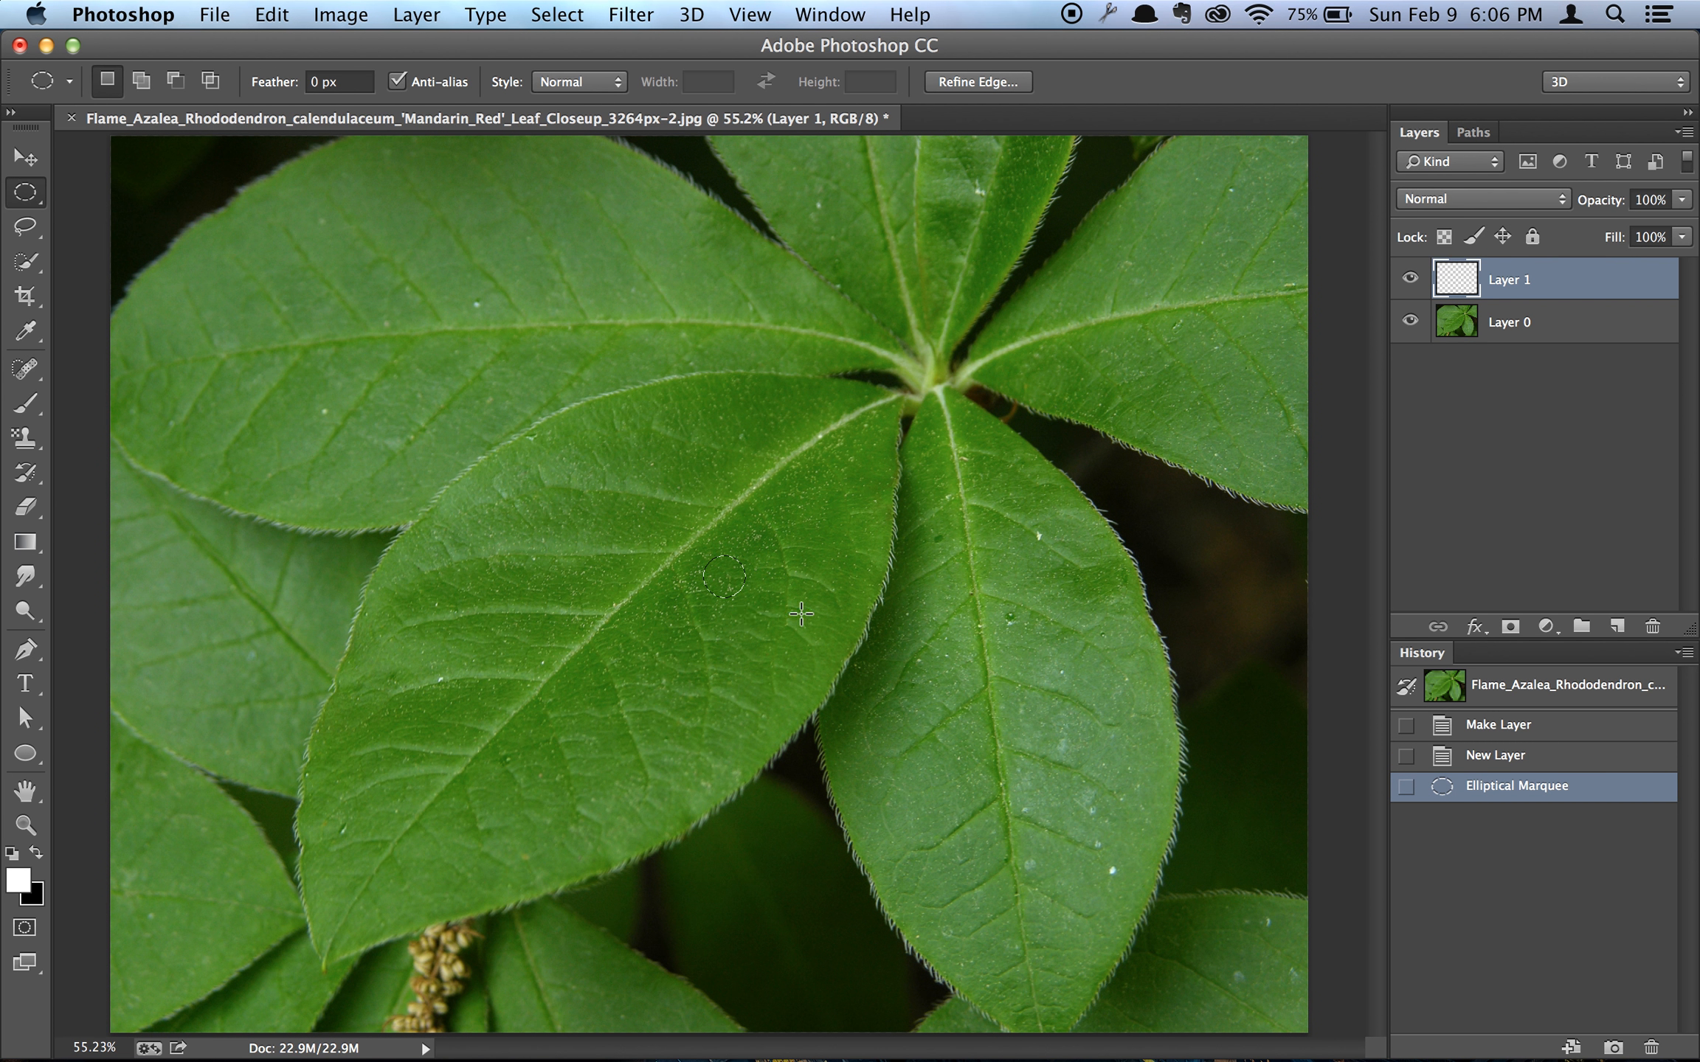
# - Reset the gradient presets to the defaults and fill the circular selection with a diagonal linear Black, White gradient, dark at its upper left
pyautogui.click(30, 532)
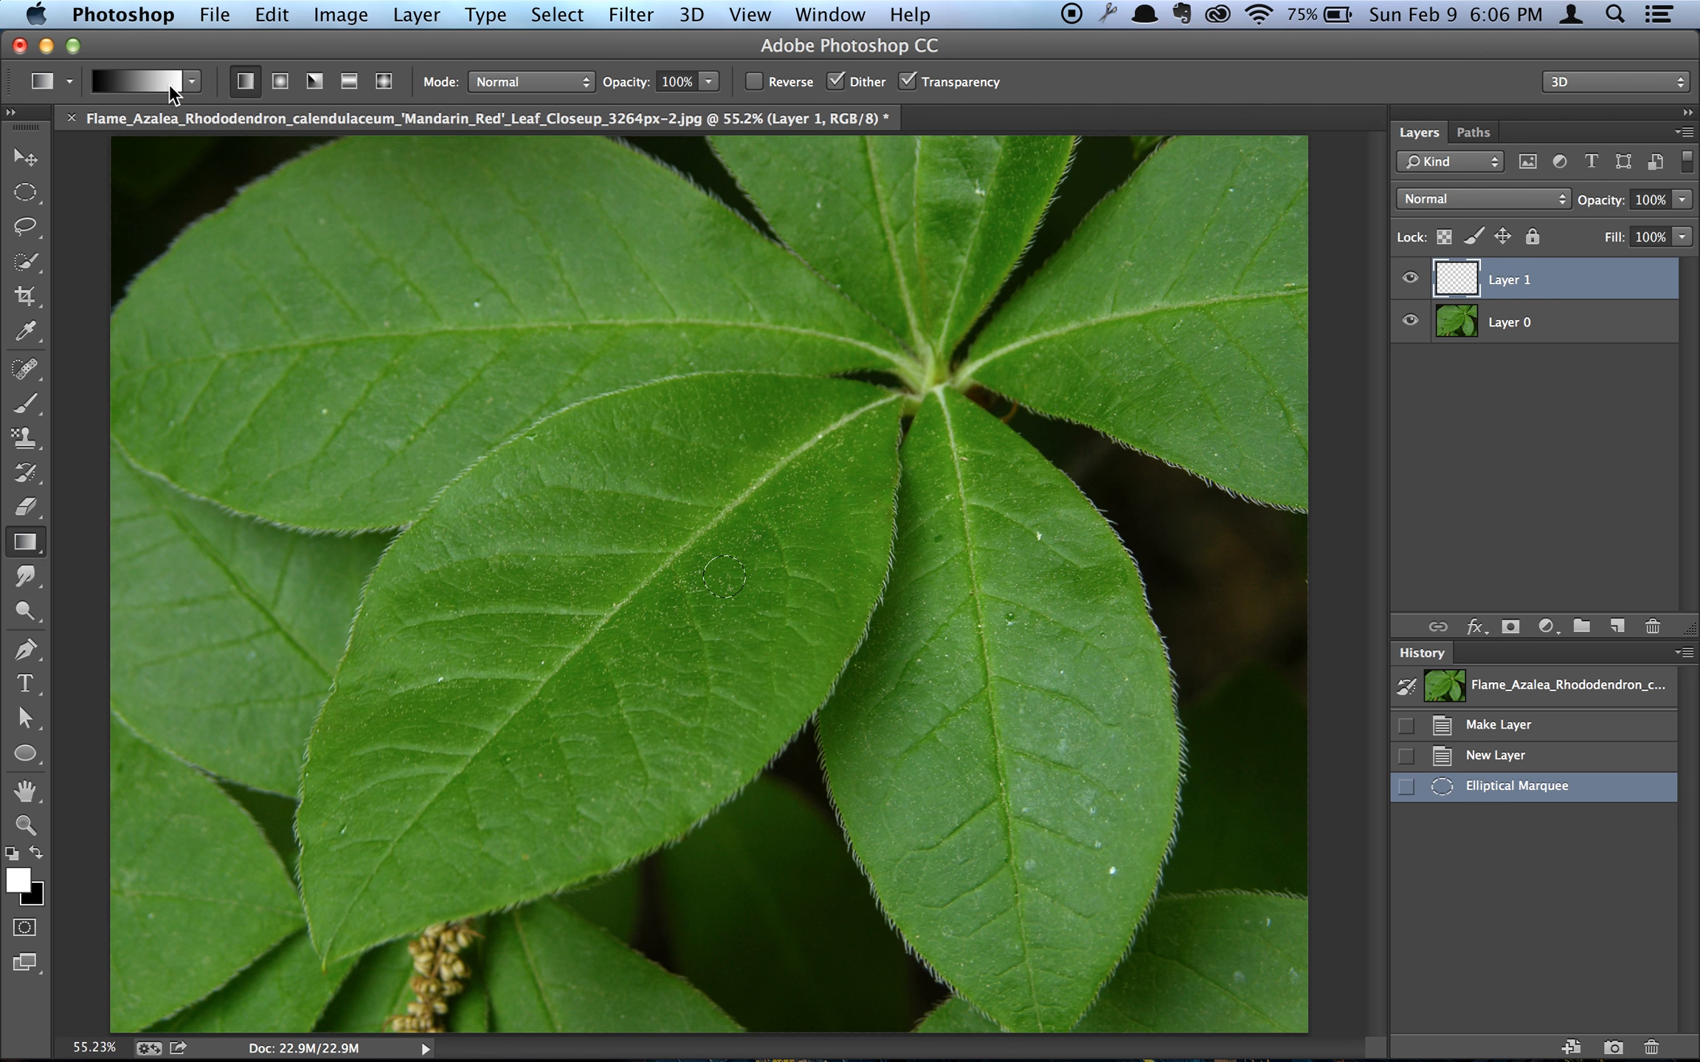
pyautogui.click(136, 72)
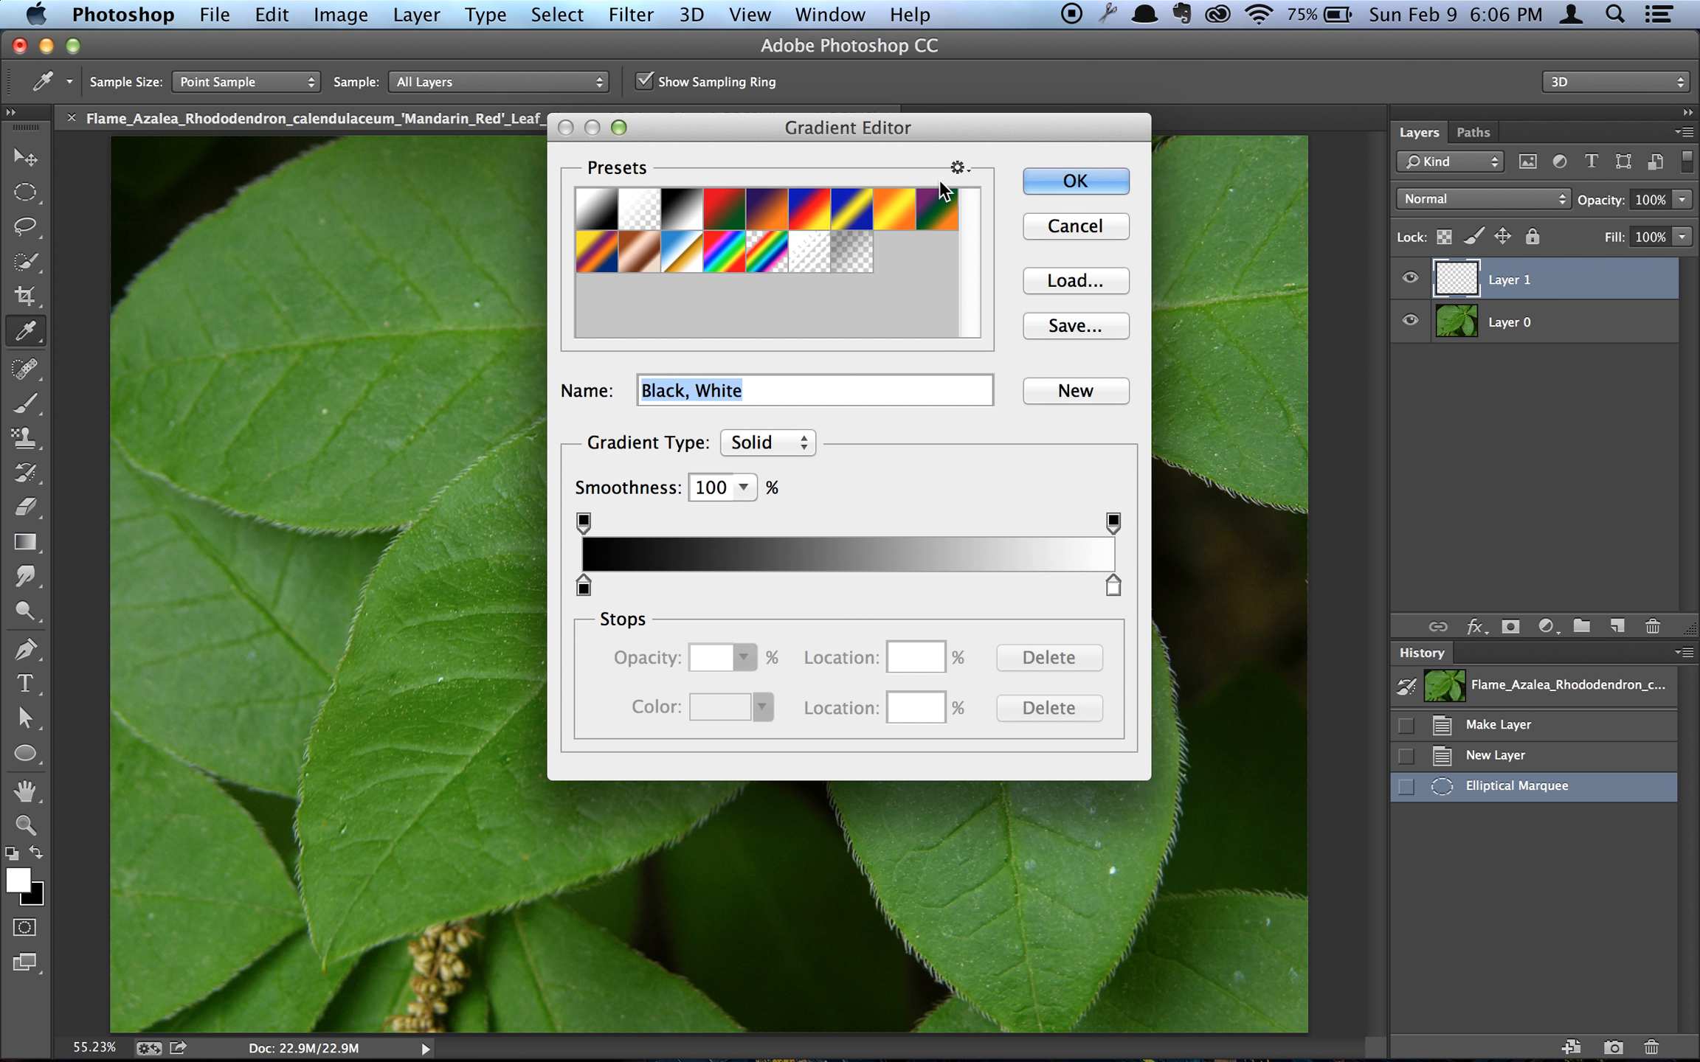
pyautogui.click(961, 168)
pyautogui.click(1069, 324)
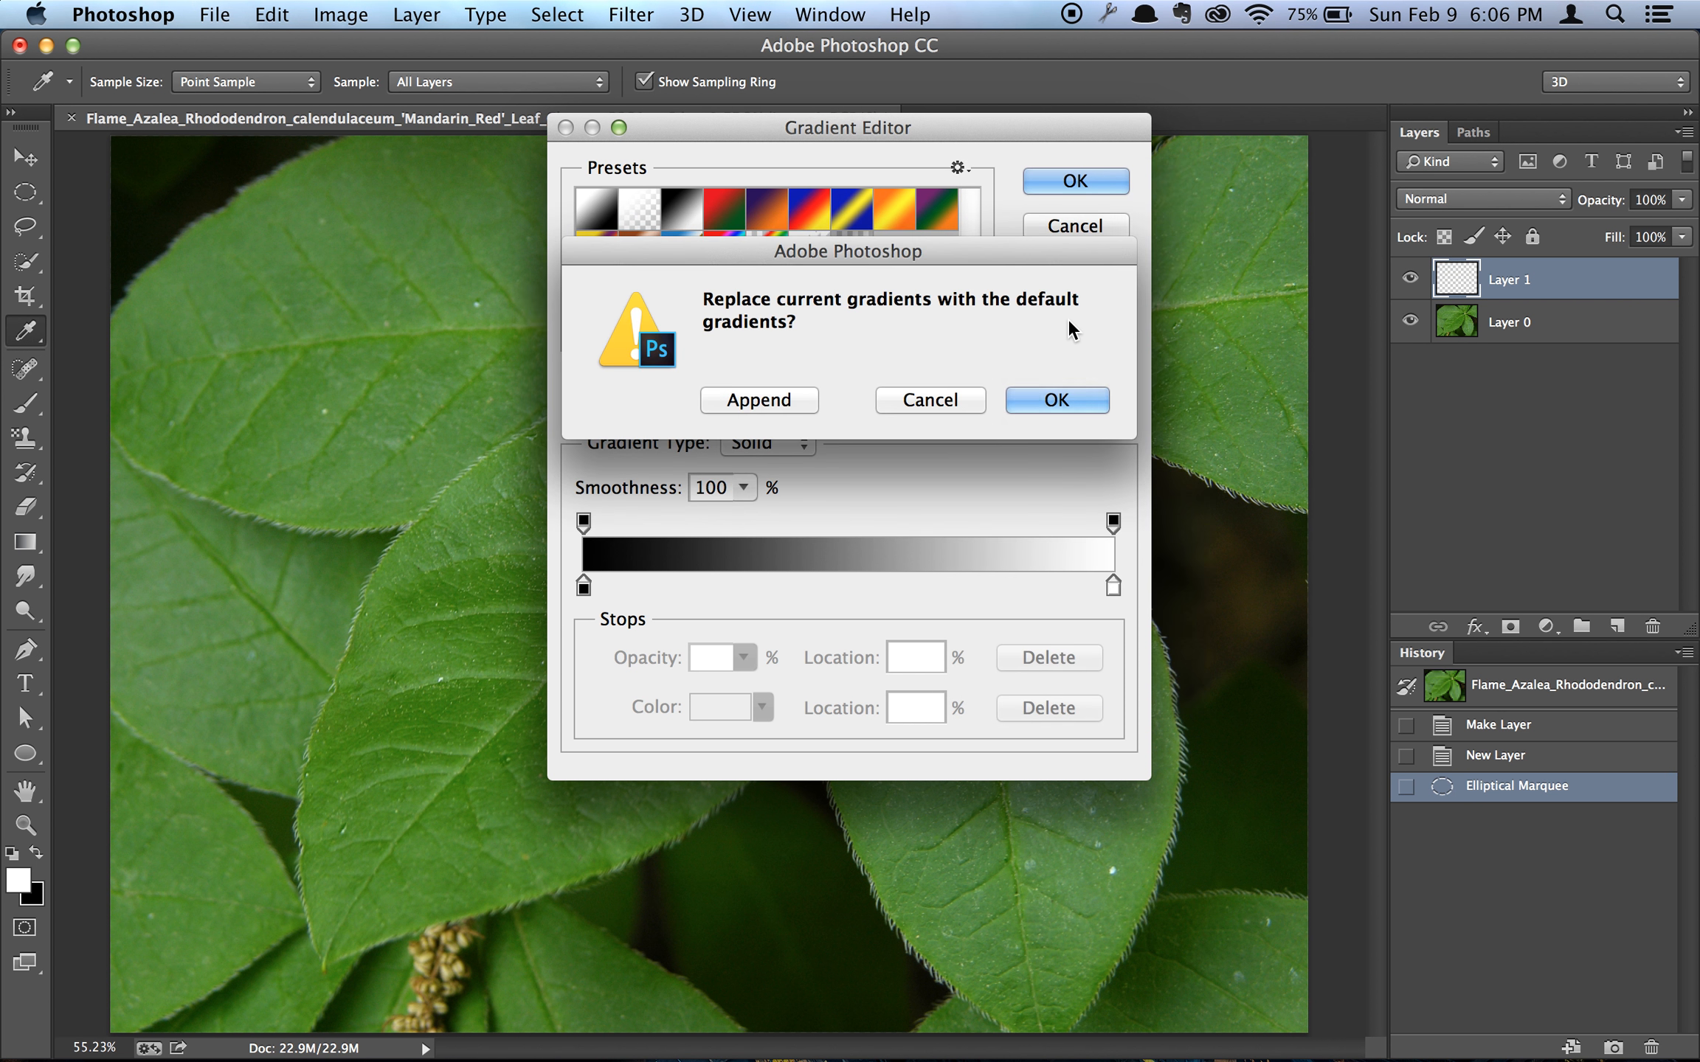
pyautogui.click(1058, 401)
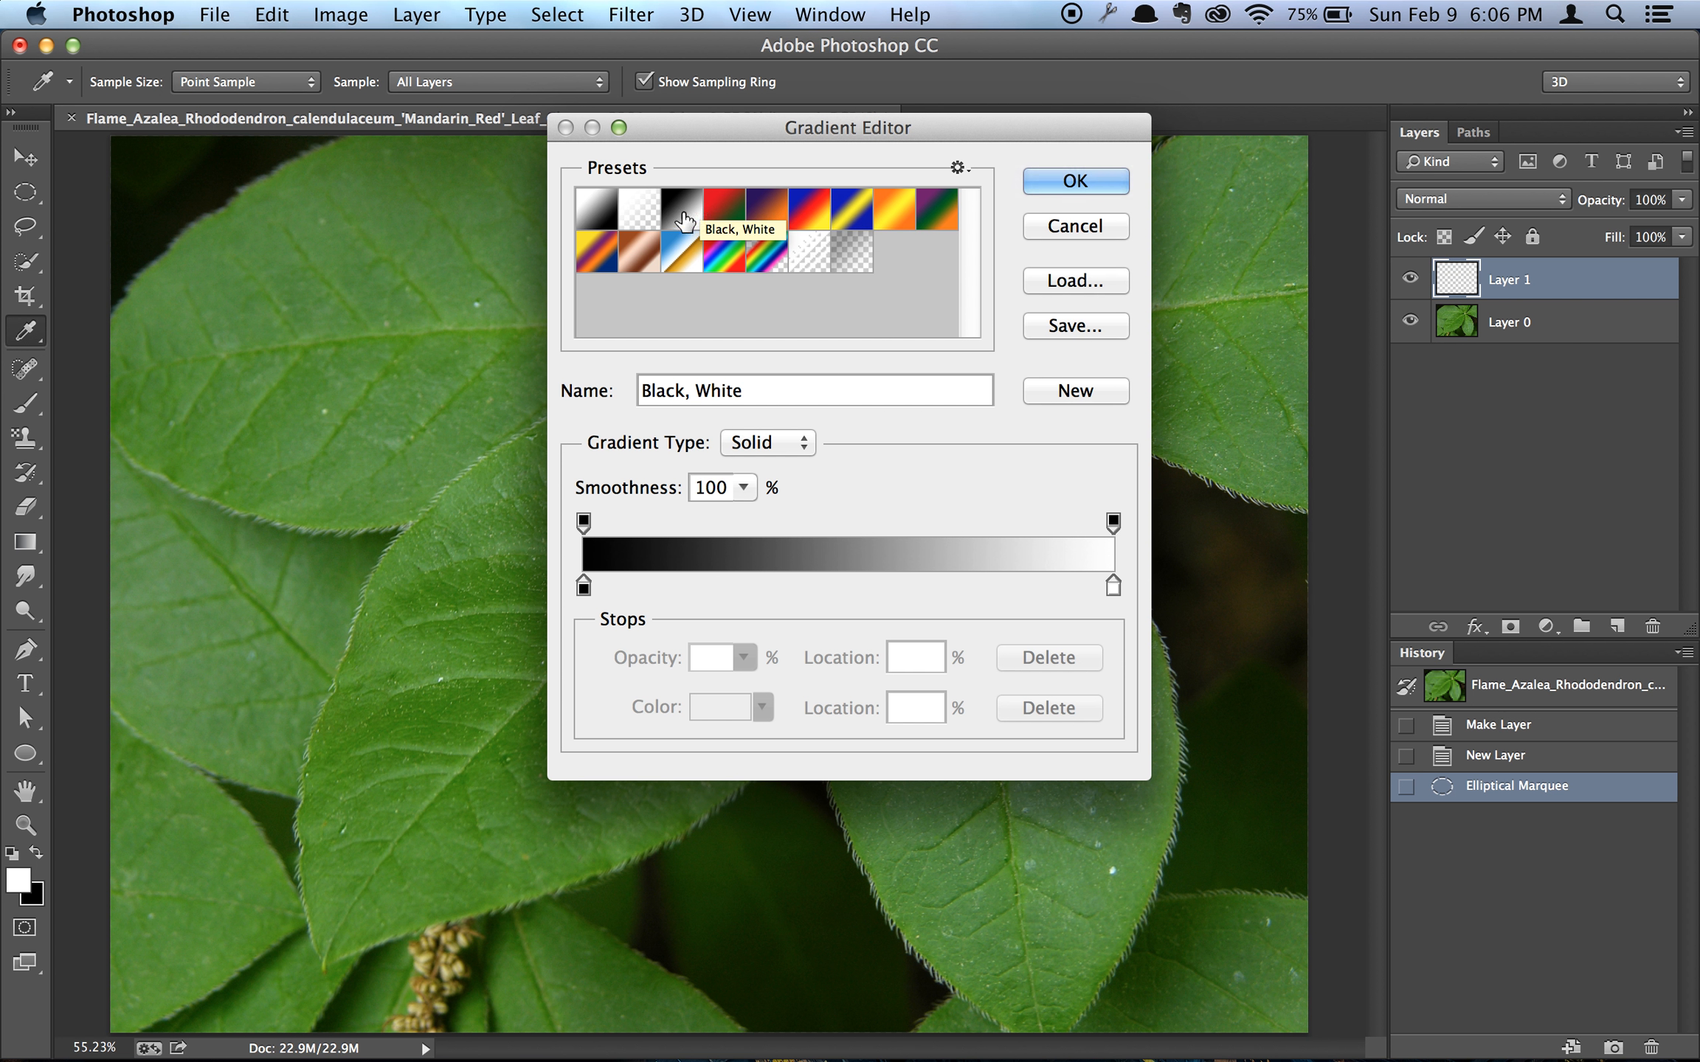
pyautogui.click(1094, 173)
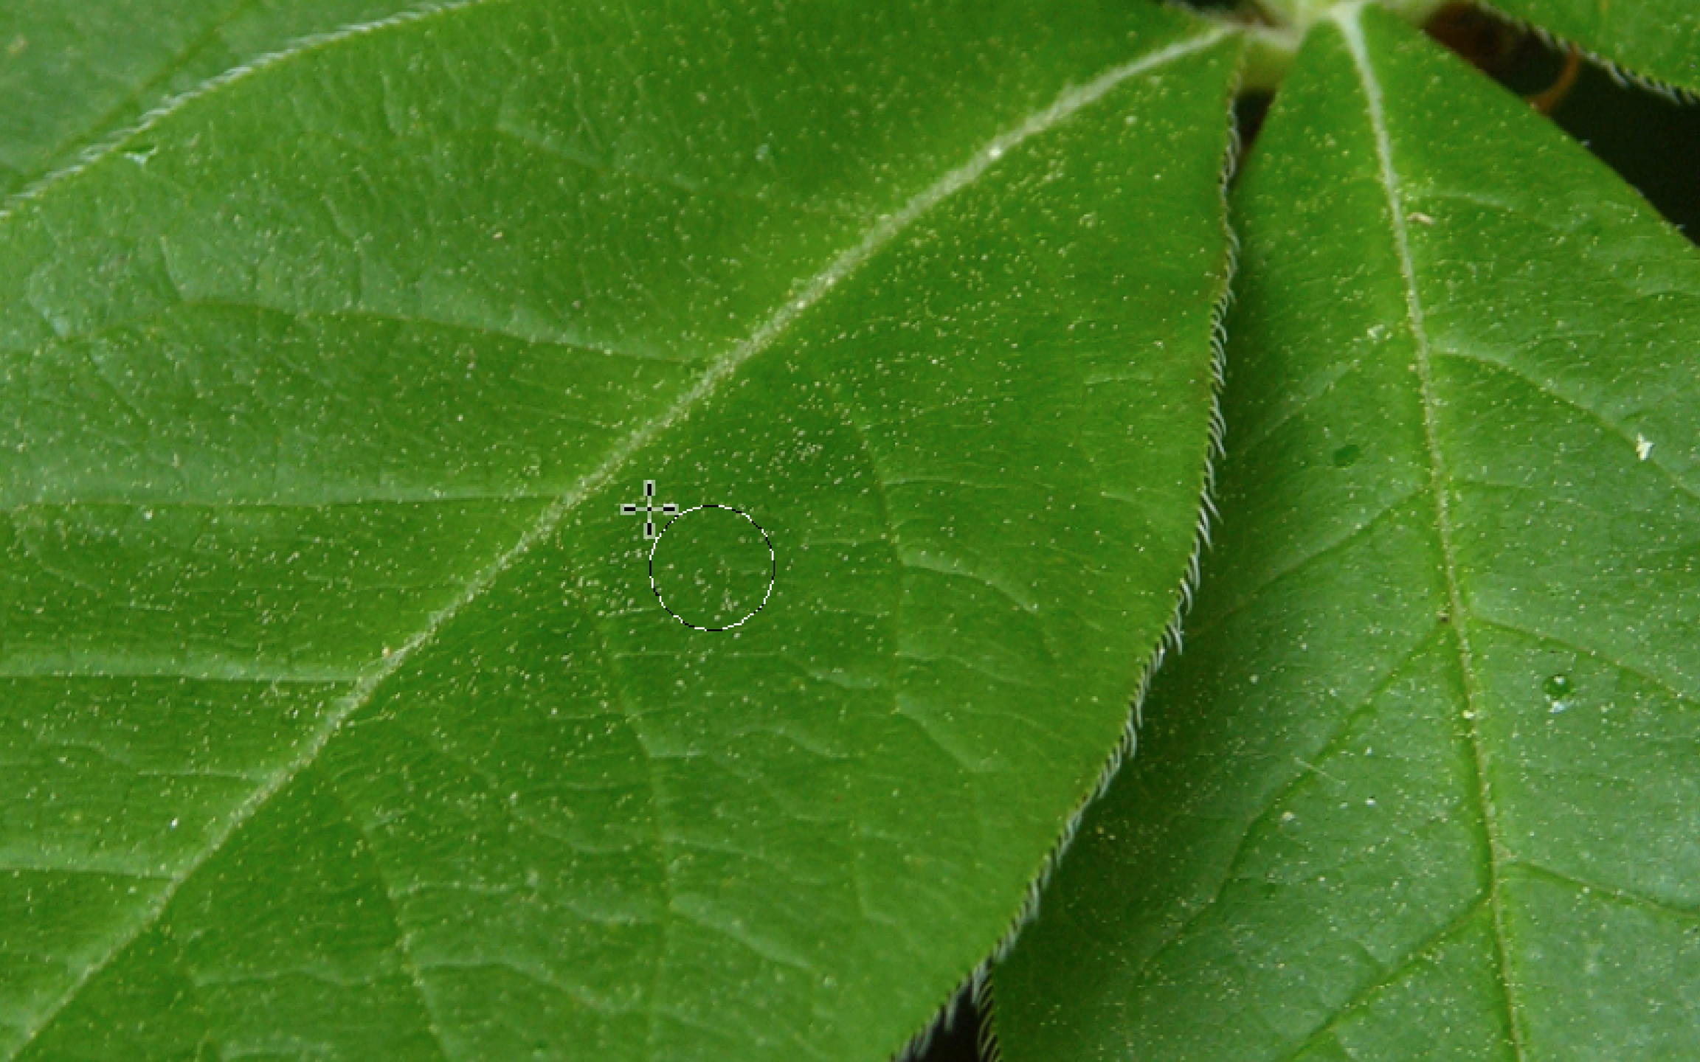
pyautogui.moveTo(650, 508); pyautogui.dragTo(789, 637)
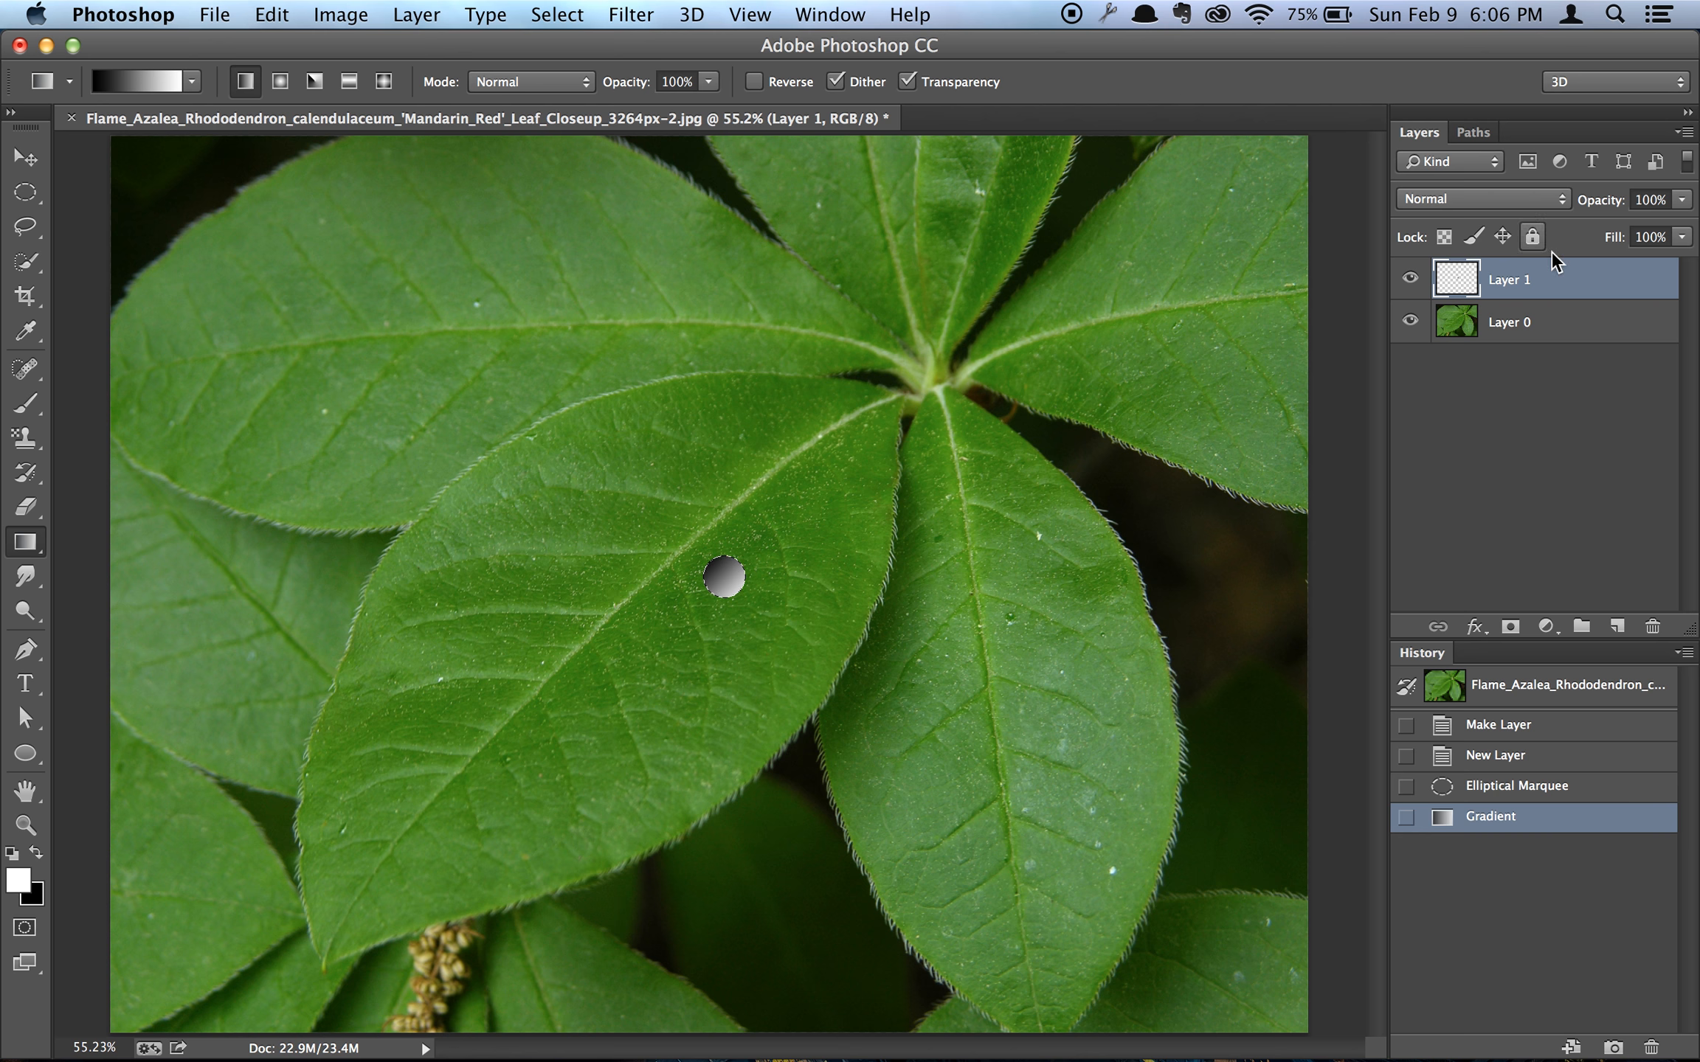
# - Add an Inner Shadow to Layer 1 with Linear Burn blending, 40% opacity, a 120° angle and global light off
pyautogui.doubleClick(1509, 280)
pyautogui.click(1583, 291)
pyautogui.doubleClick(1584, 291)
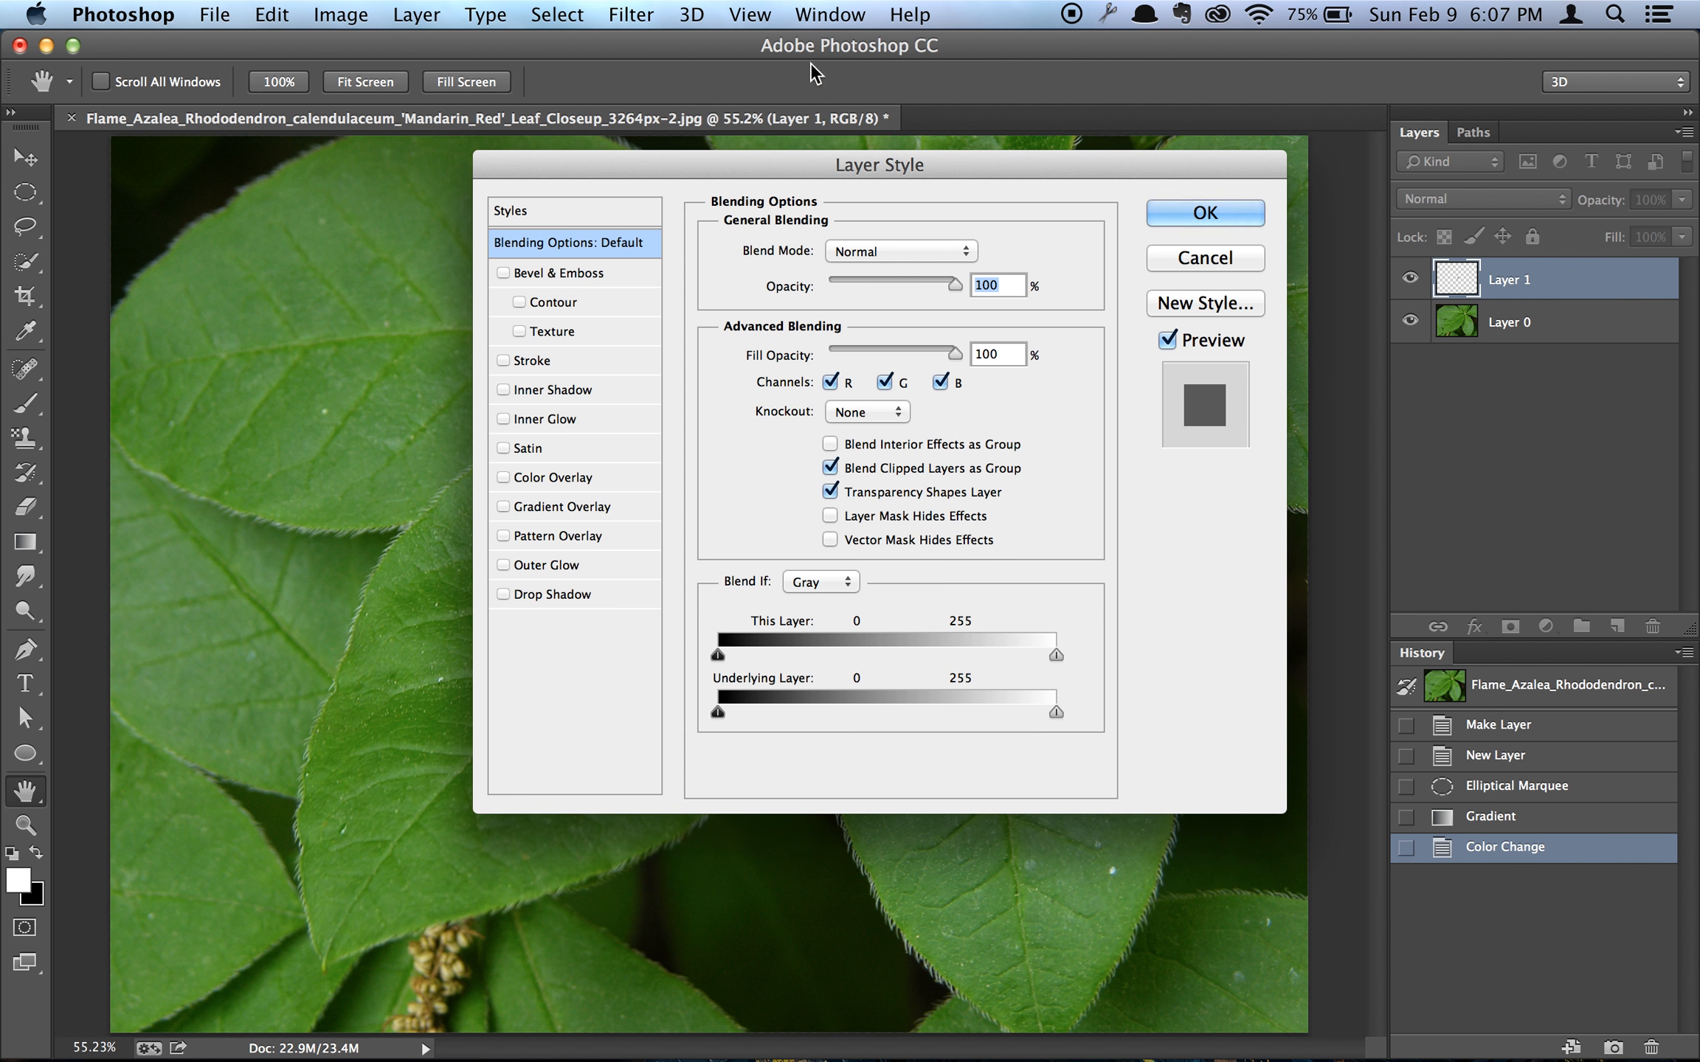
pyautogui.click(593, 403)
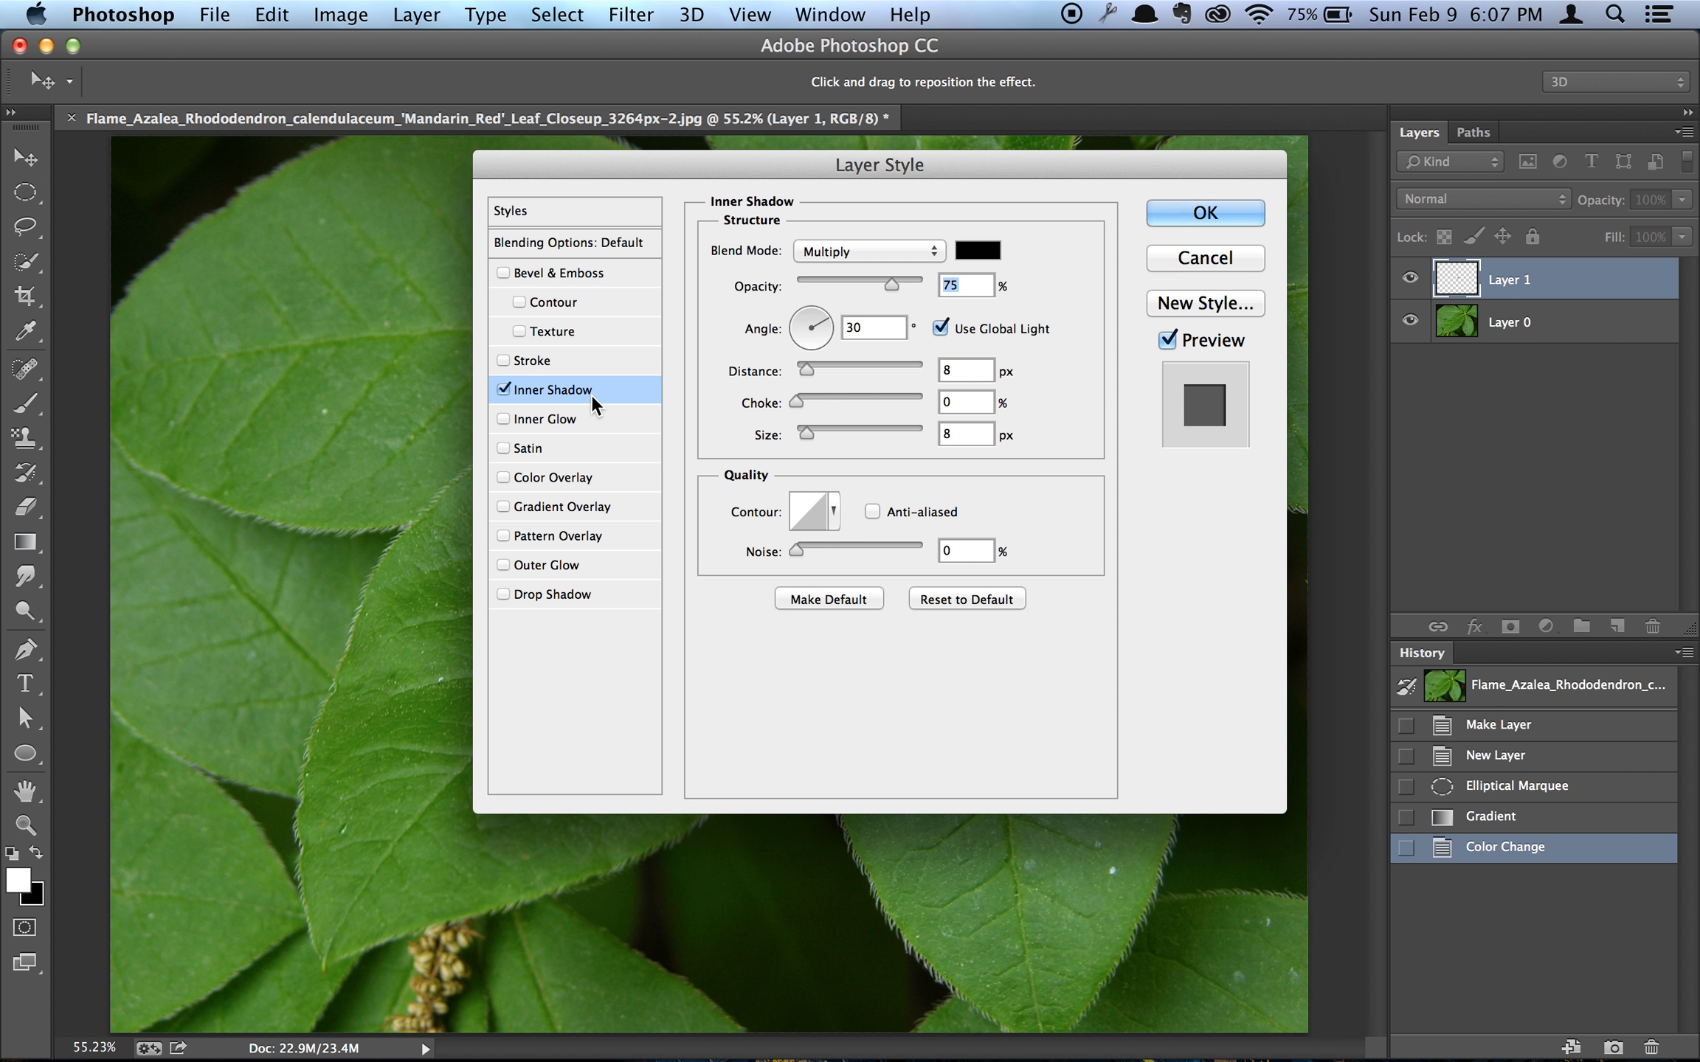
pyautogui.click(858, 257)
pyautogui.click(873, 285)
pyautogui.write('40')
pyautogui.click(758, 329)
pyautogui.write('-30')
pyautogui.click(940, 329)
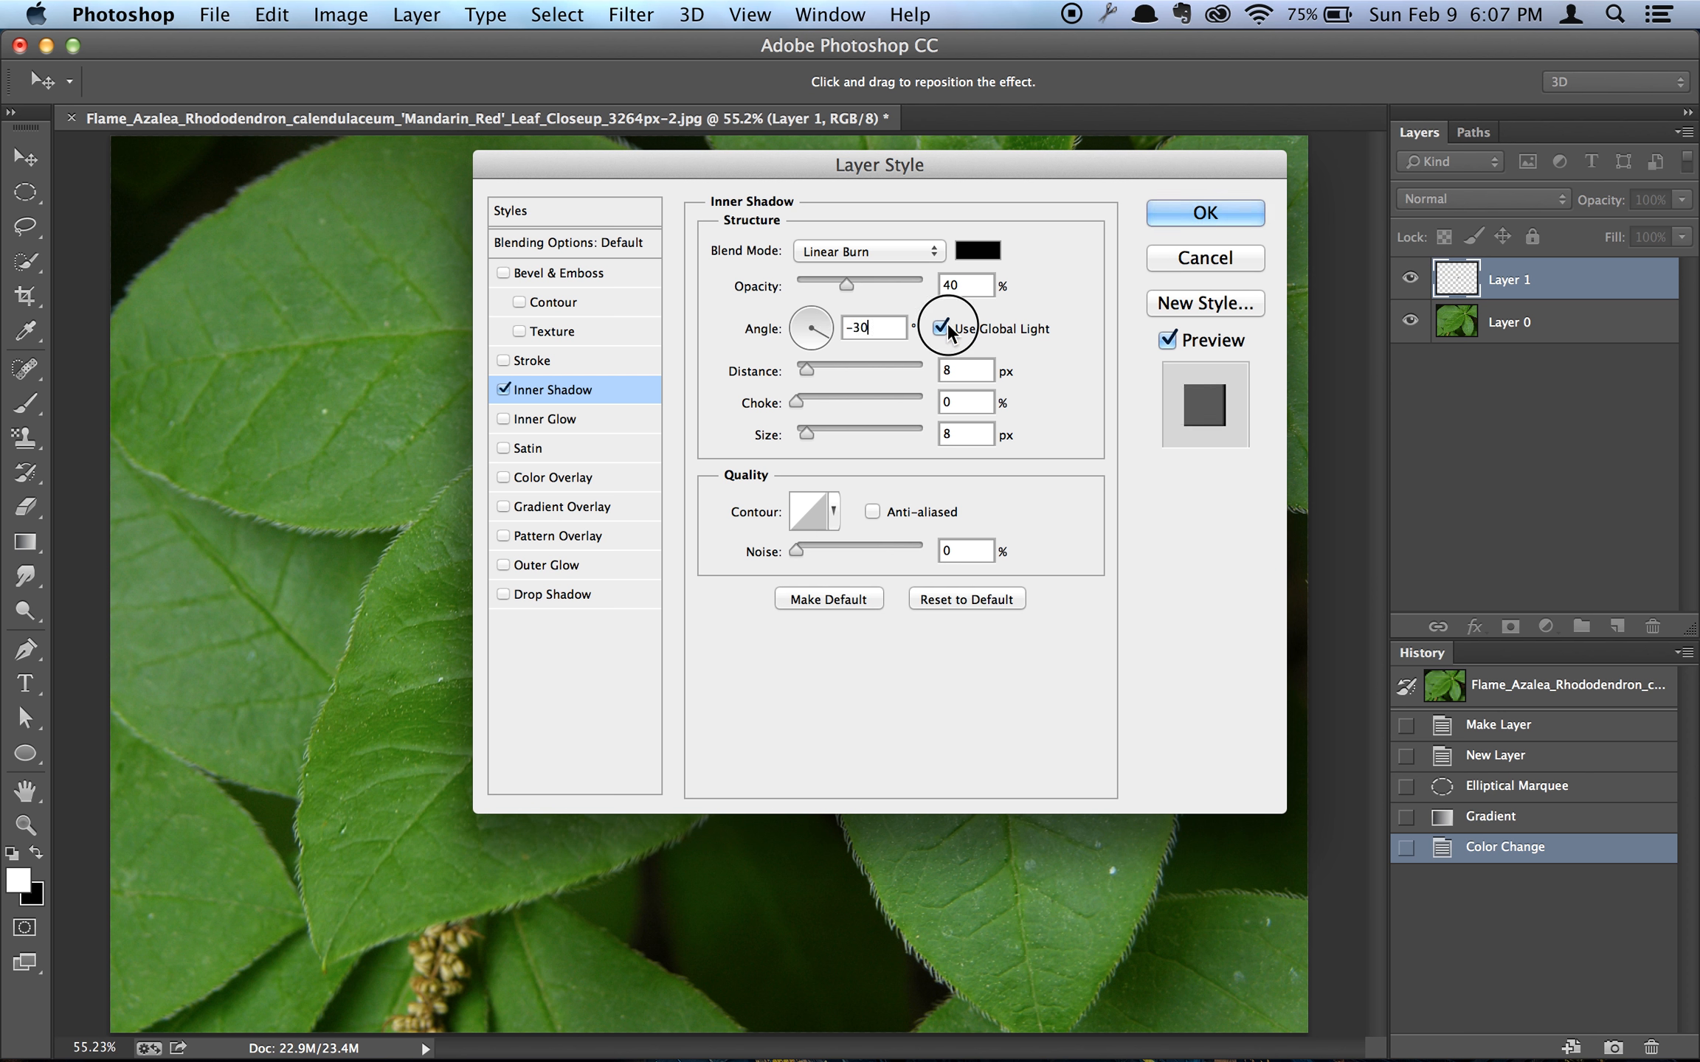
# - Set the Inner Shadow's distance to 2 px and its size to 5 px
pyautogui.click(966, 370)
pyautogui.write('2')
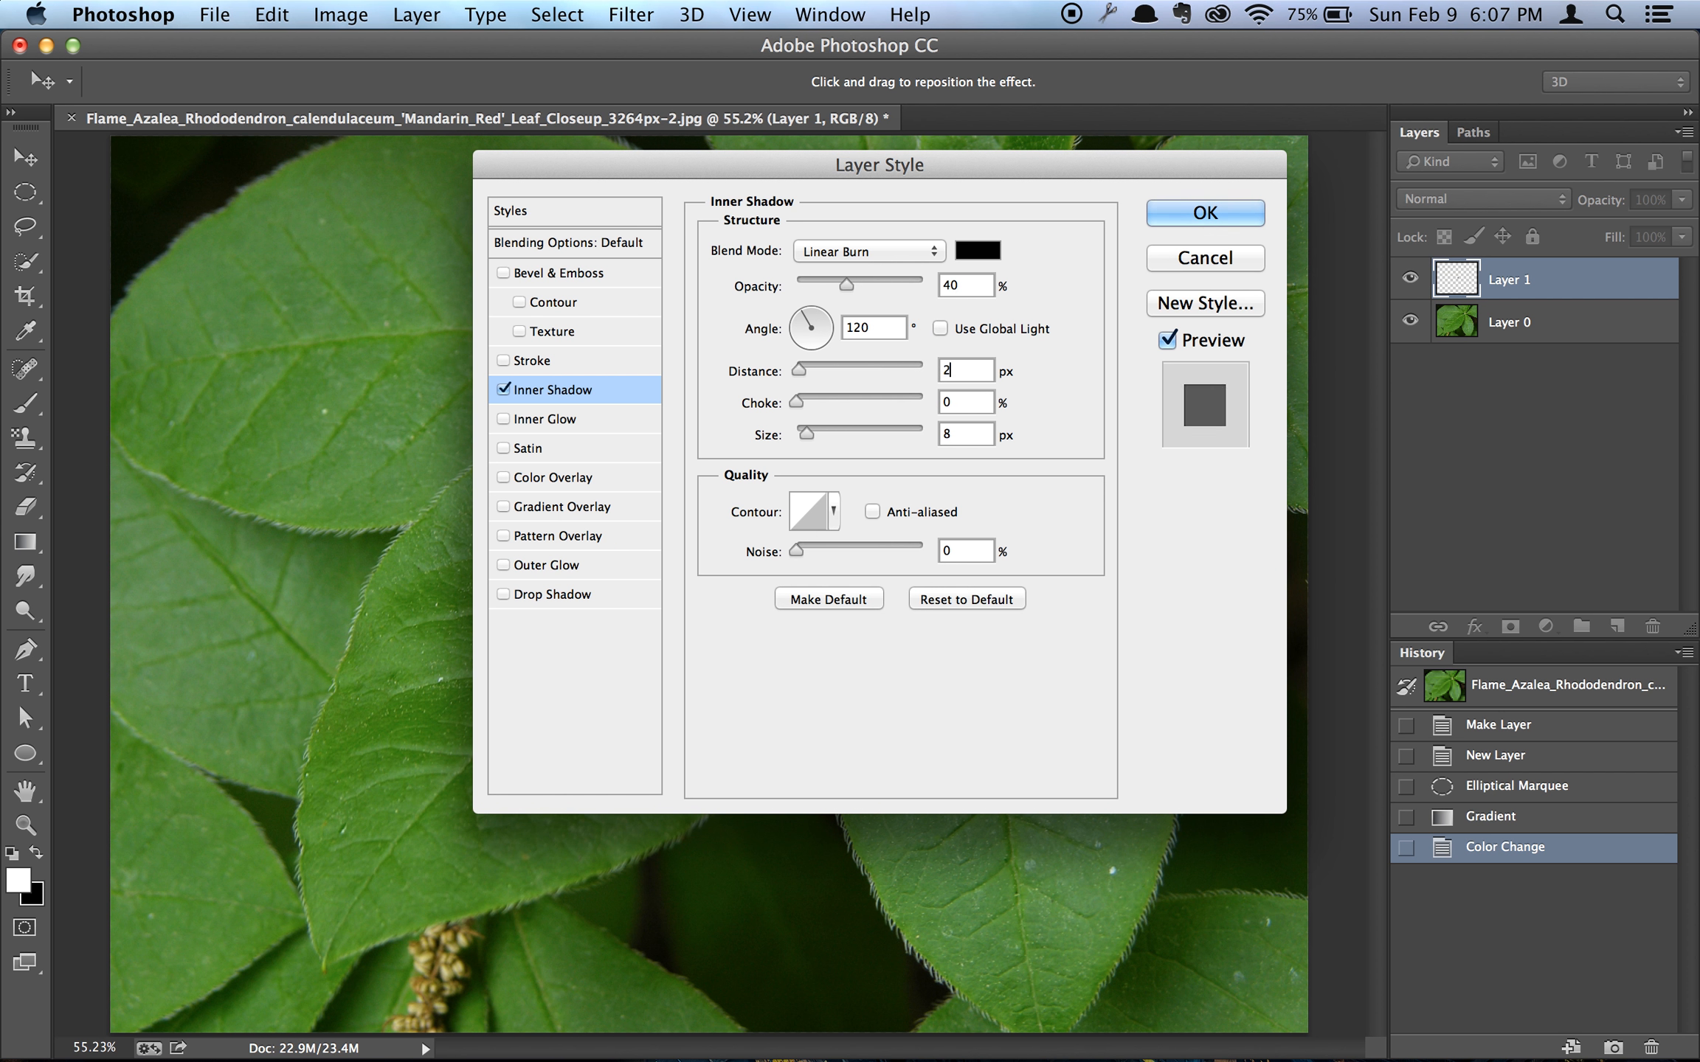
pyautogui.press('Tab')
pyautogui.press('Tab')
pyautogui.write('5')
# - Add a Drop Shadow to Layer 1 with Linear Burn blending, 30% opacity, a 120° angle and global light off
pyautogui.click(583, 594)
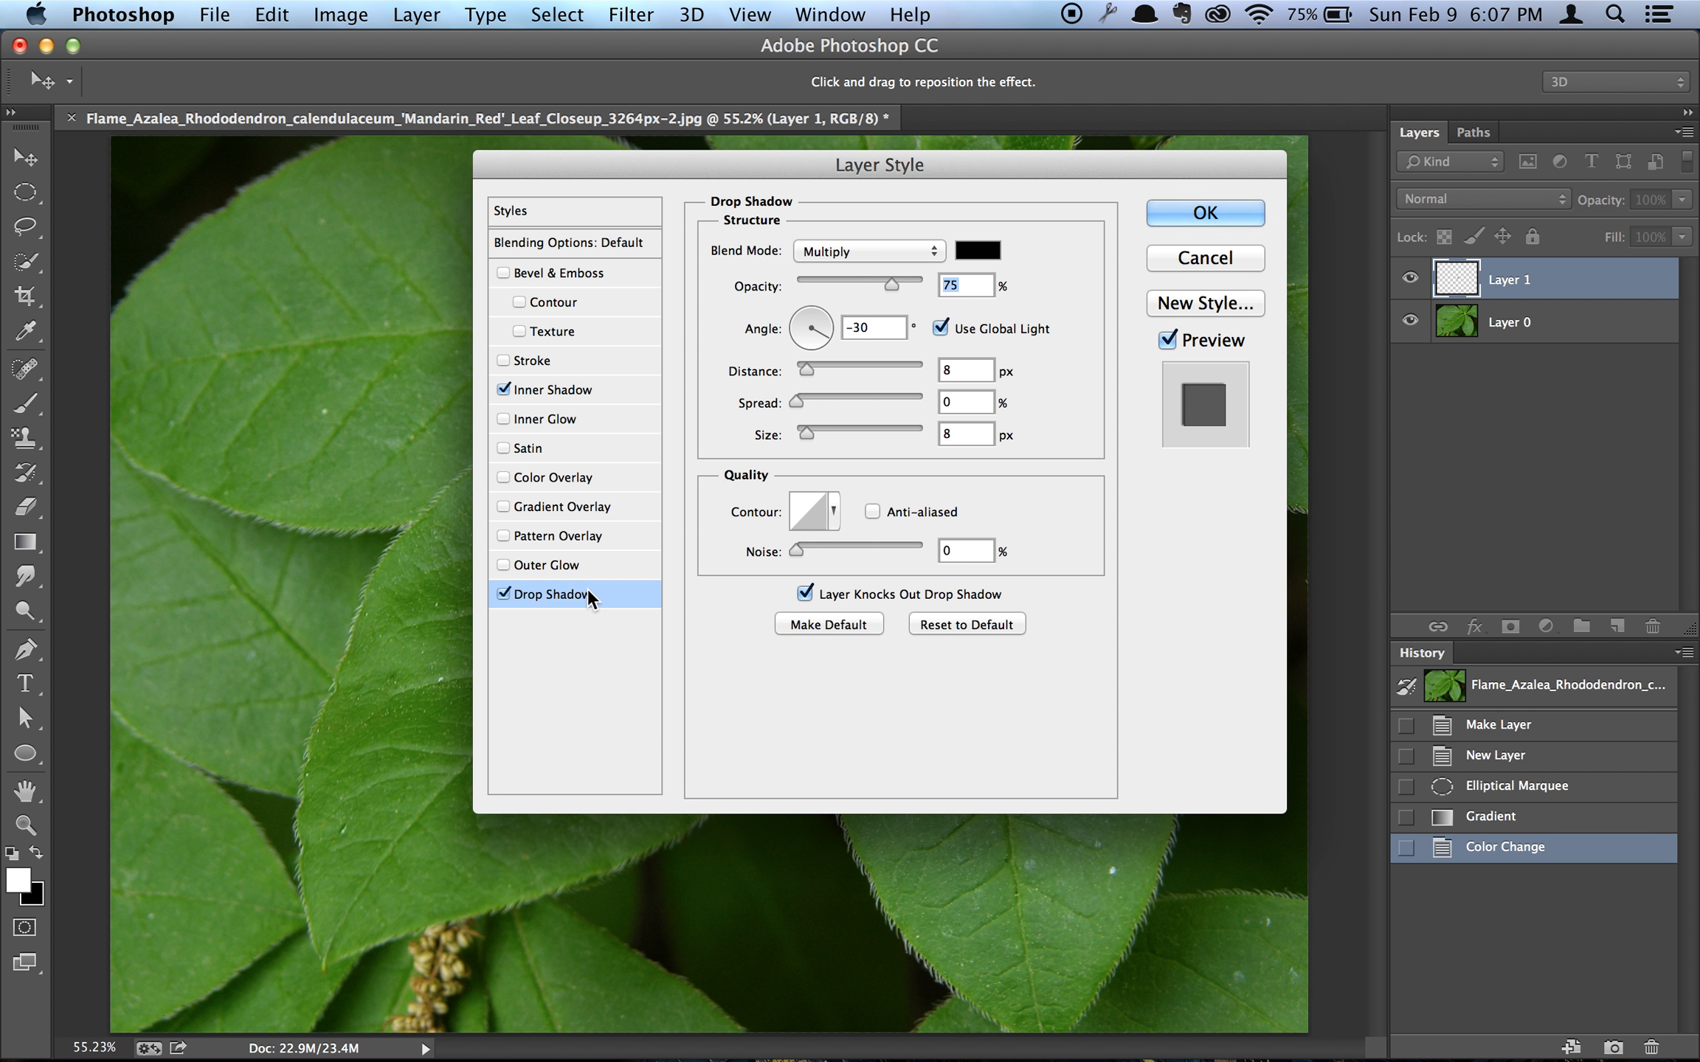
pyautogui.click(843, 251)
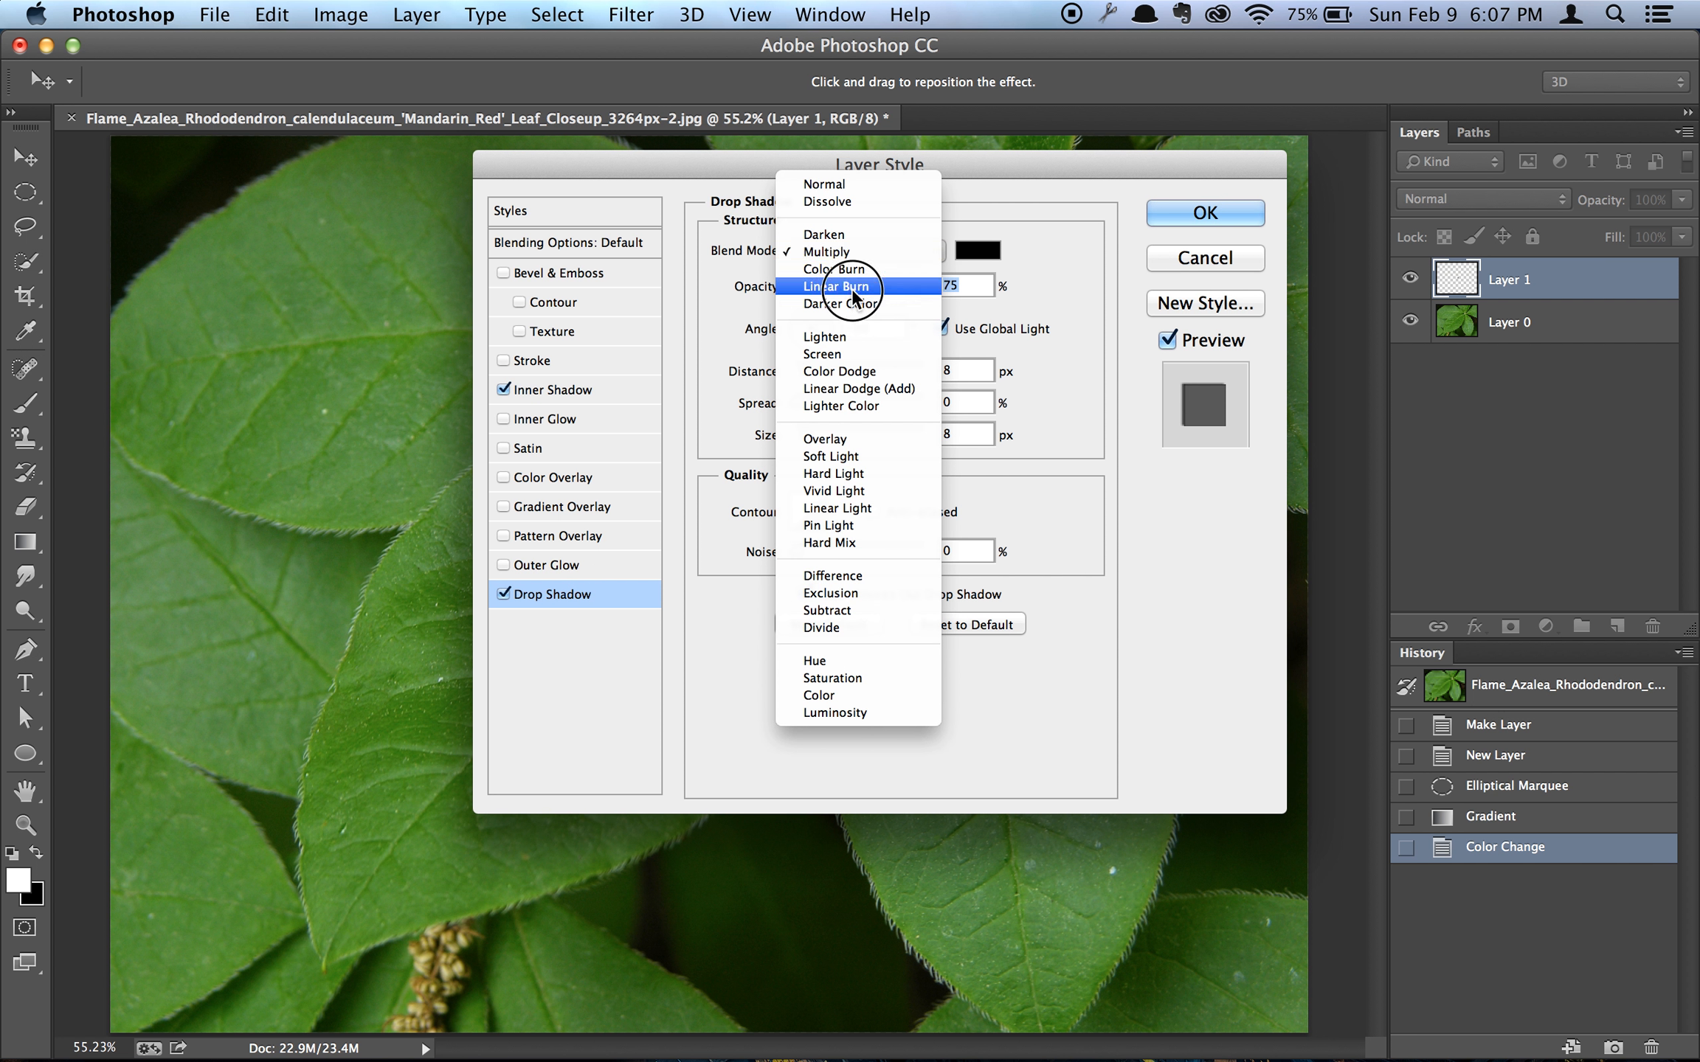
pyautogui.click(851, 287)
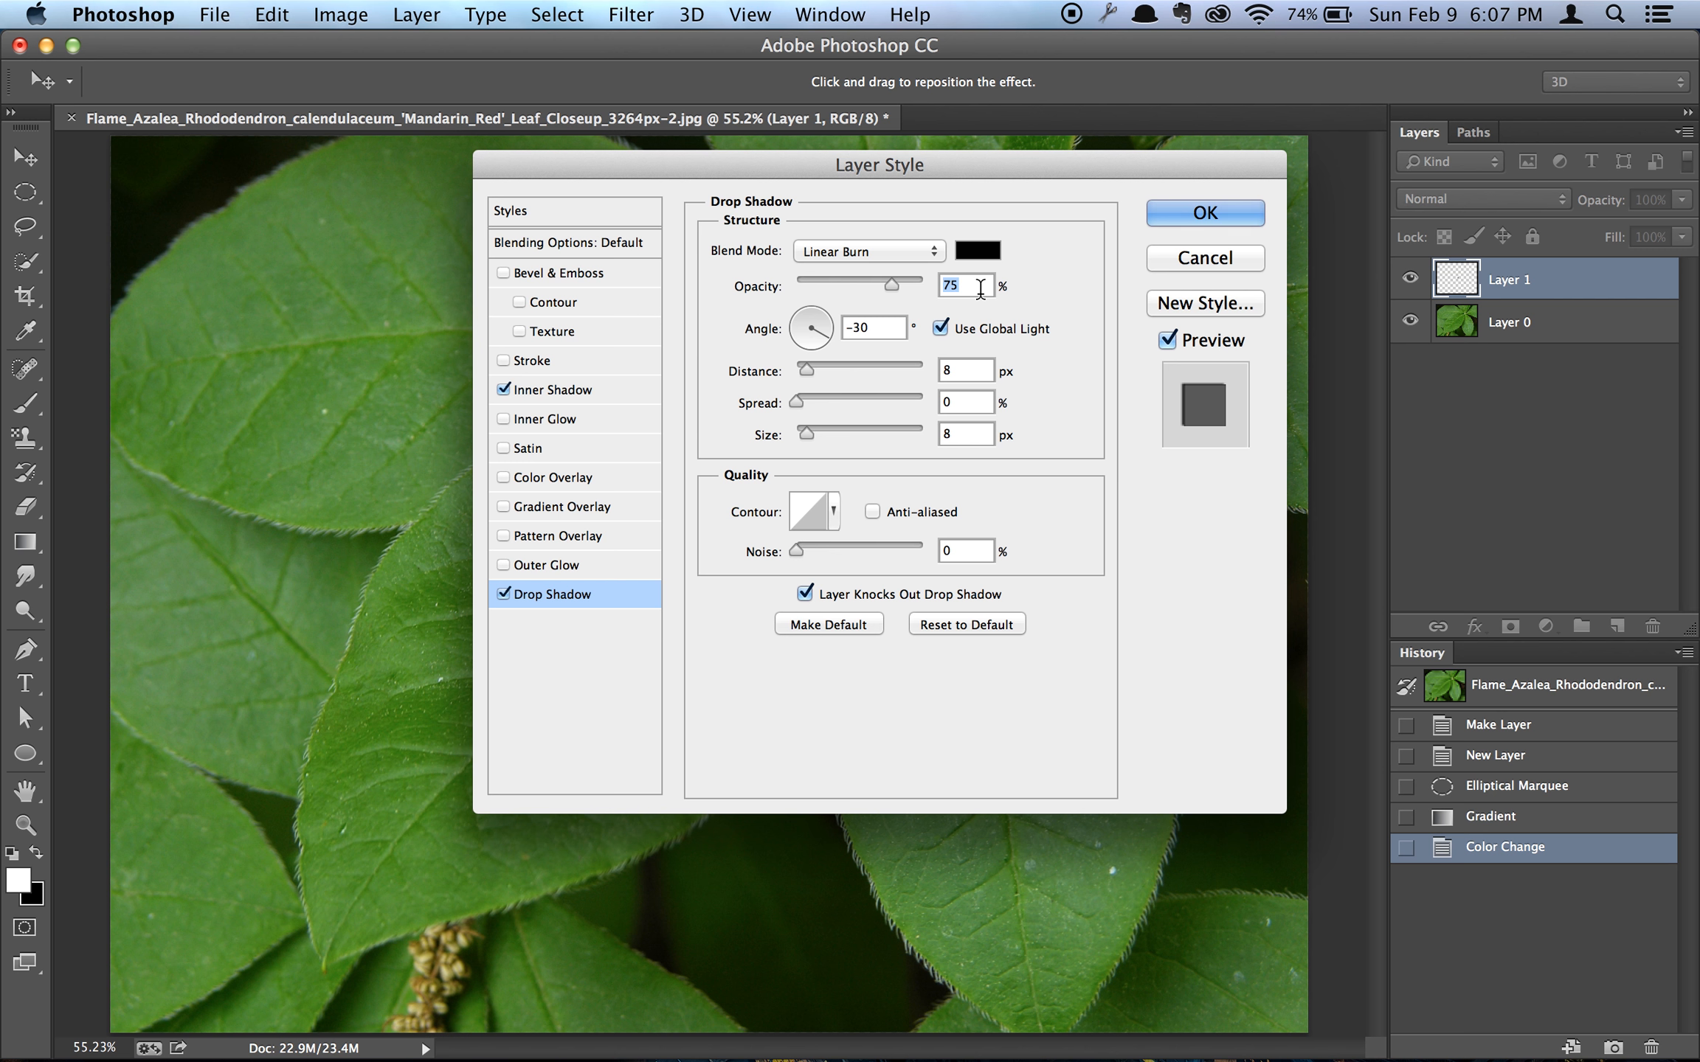
pyautogui.write('30')
pyautogui.click(868, 328)
pyautogui.write('127')
pyautogui.click(944, 326)
# - Set the Drop Shadow's distance to 10 px and size to 14 px, and apply the layer style
pyautogui.write('10')
pyautogui.press('Tab')
pyautogui.press('Tab')
pyautogui.write('14')
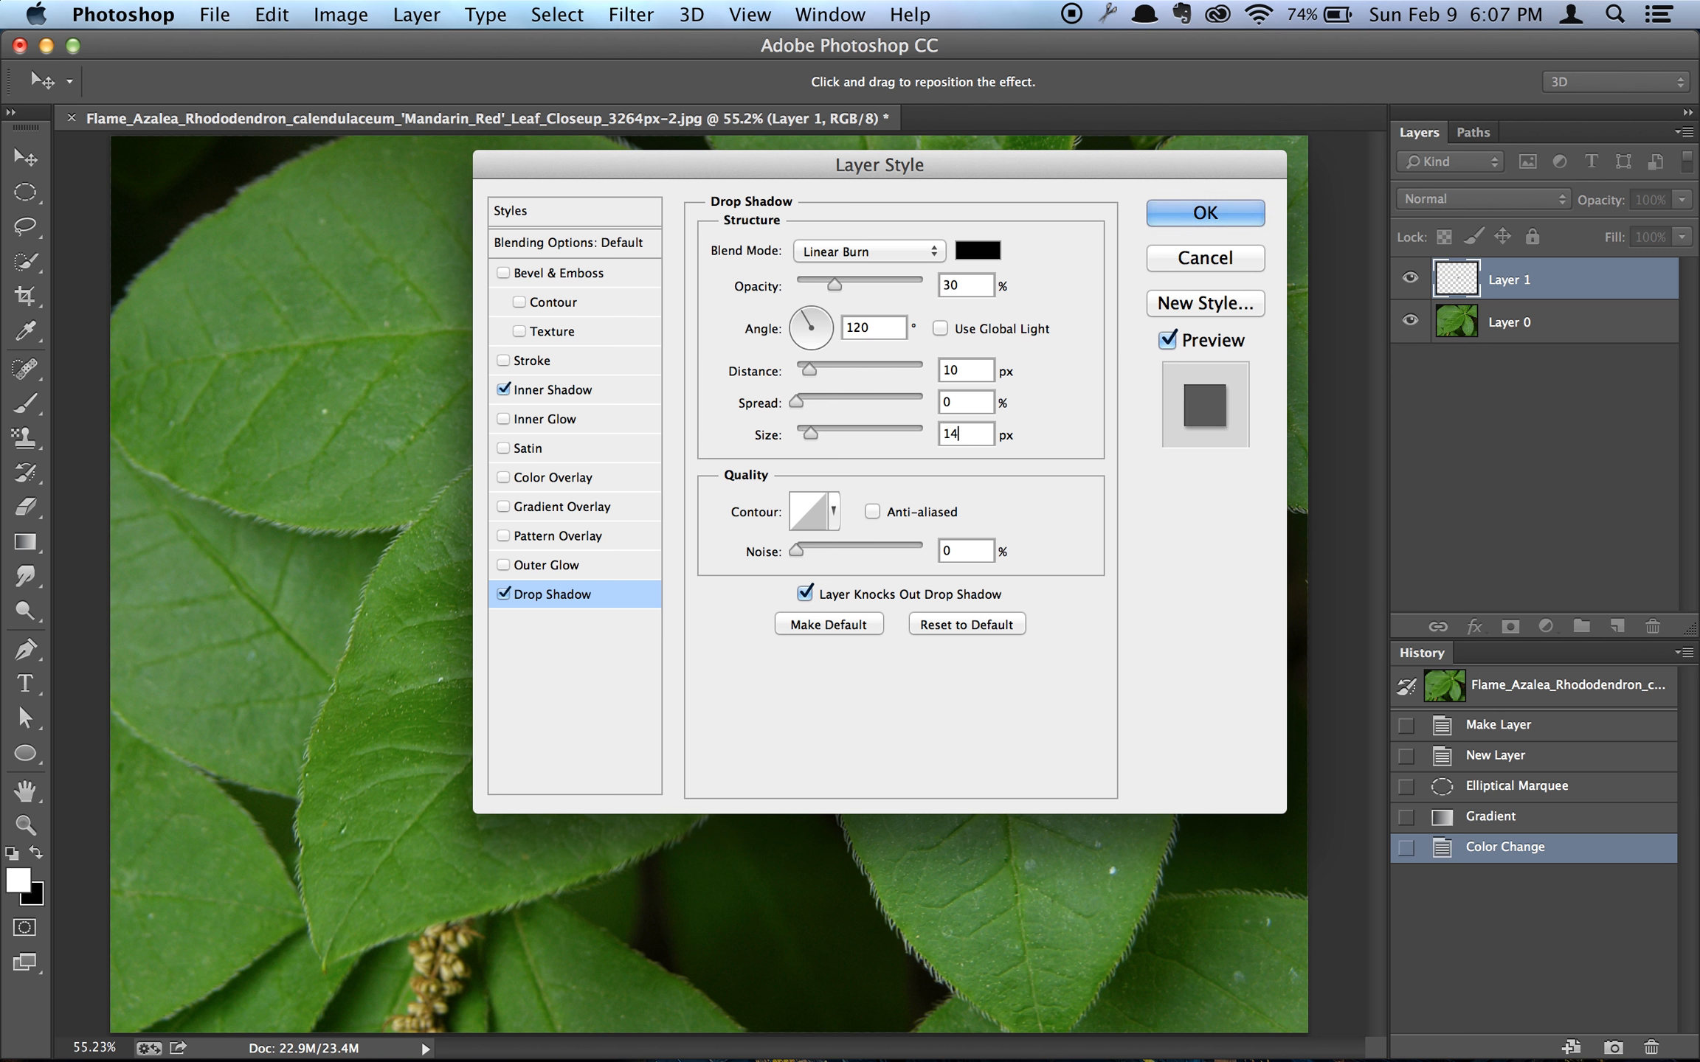
pyautogui.click(1172, 218)
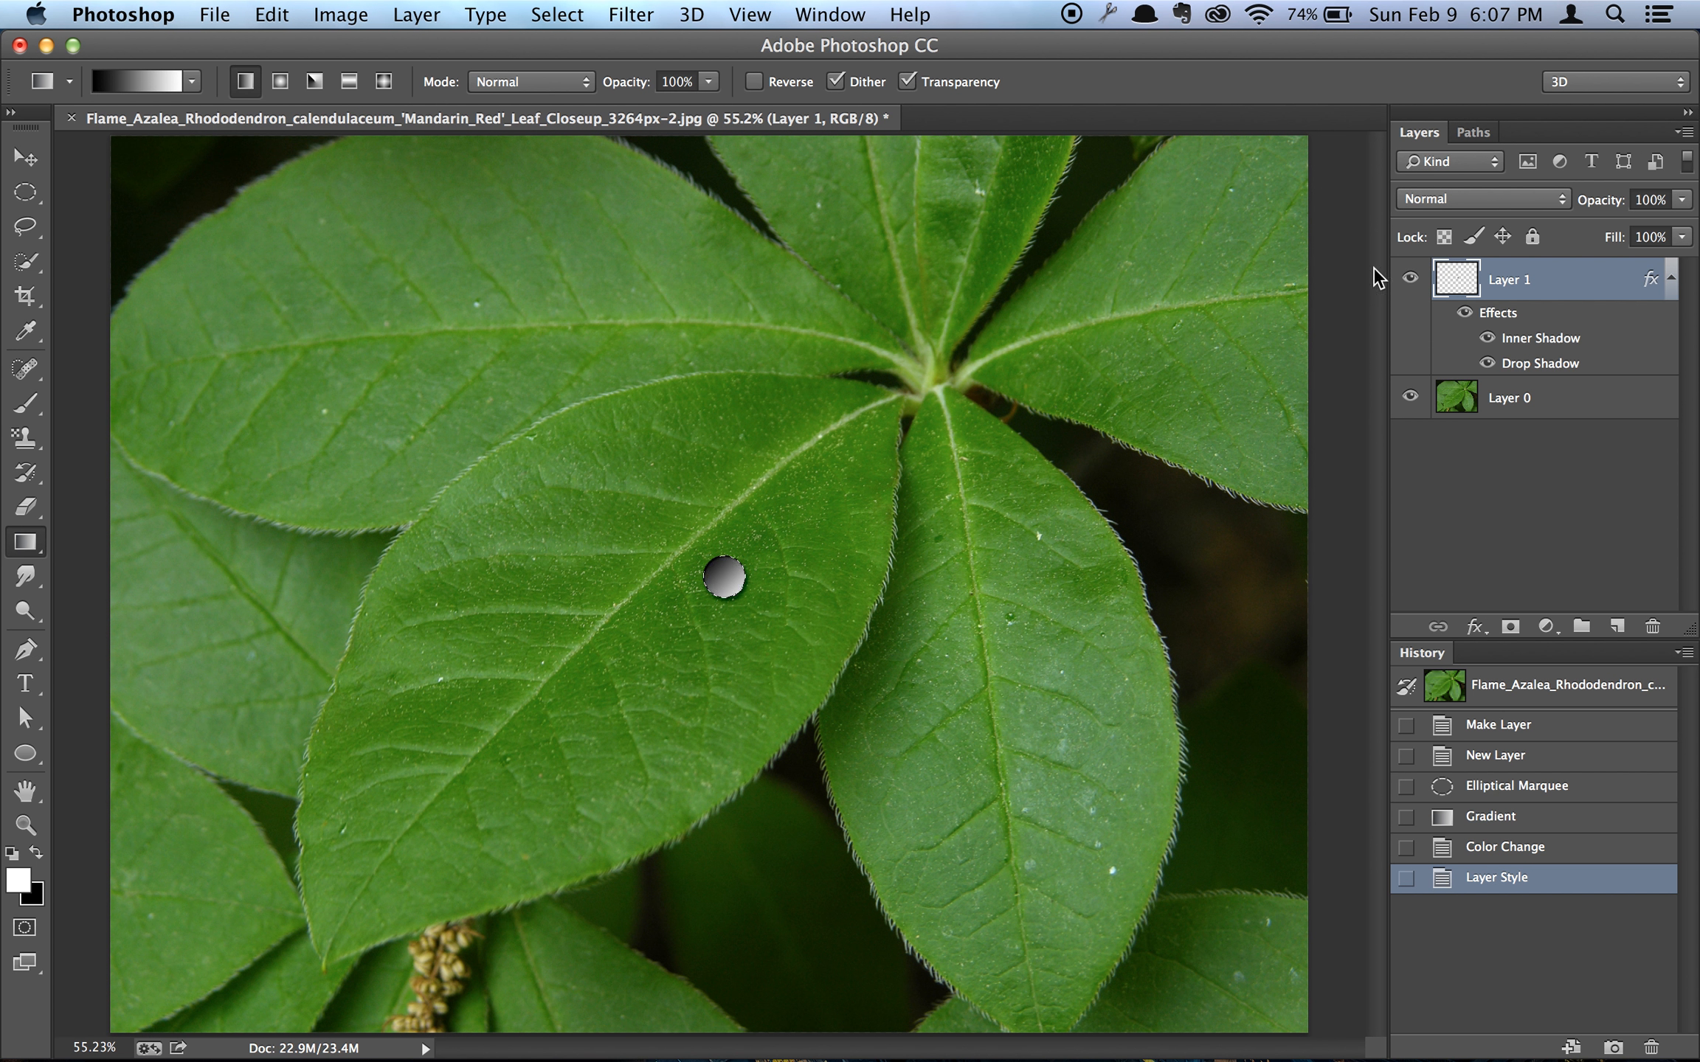
# - Change Layer 1's blend mode to Overlay and deselect the circular selection
pyautogui.click(1448, 199)
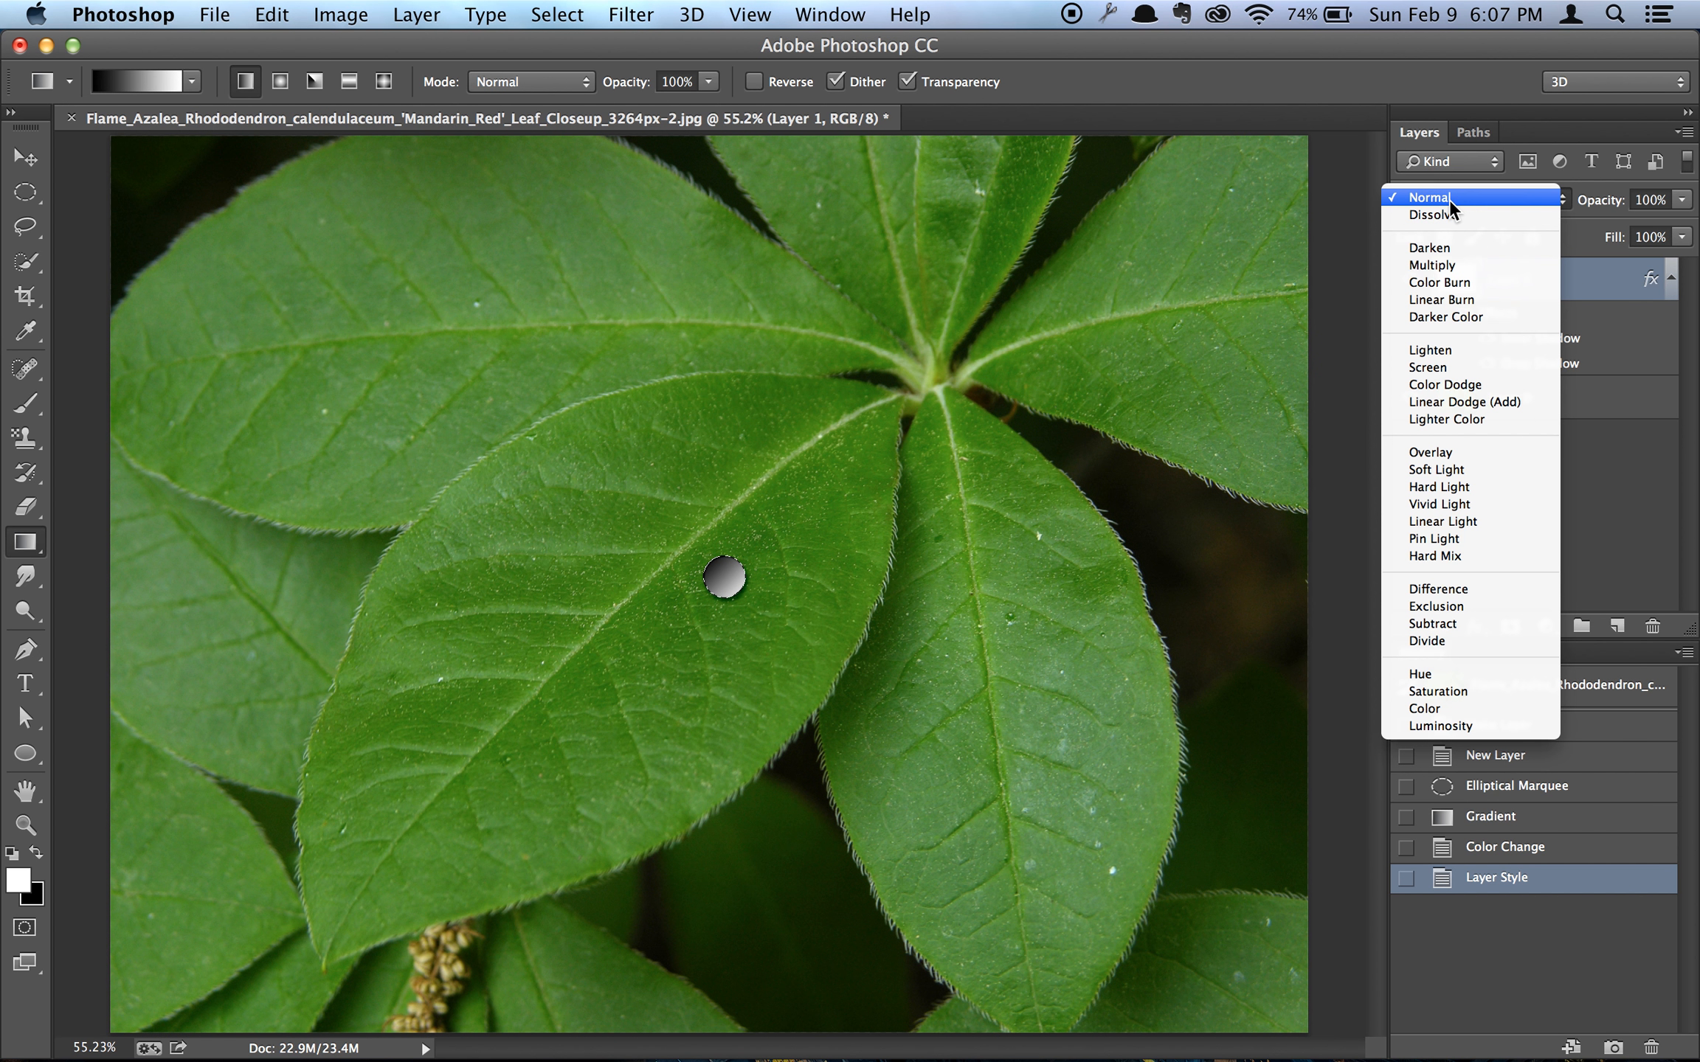
pyautogui.click(1431, 452)
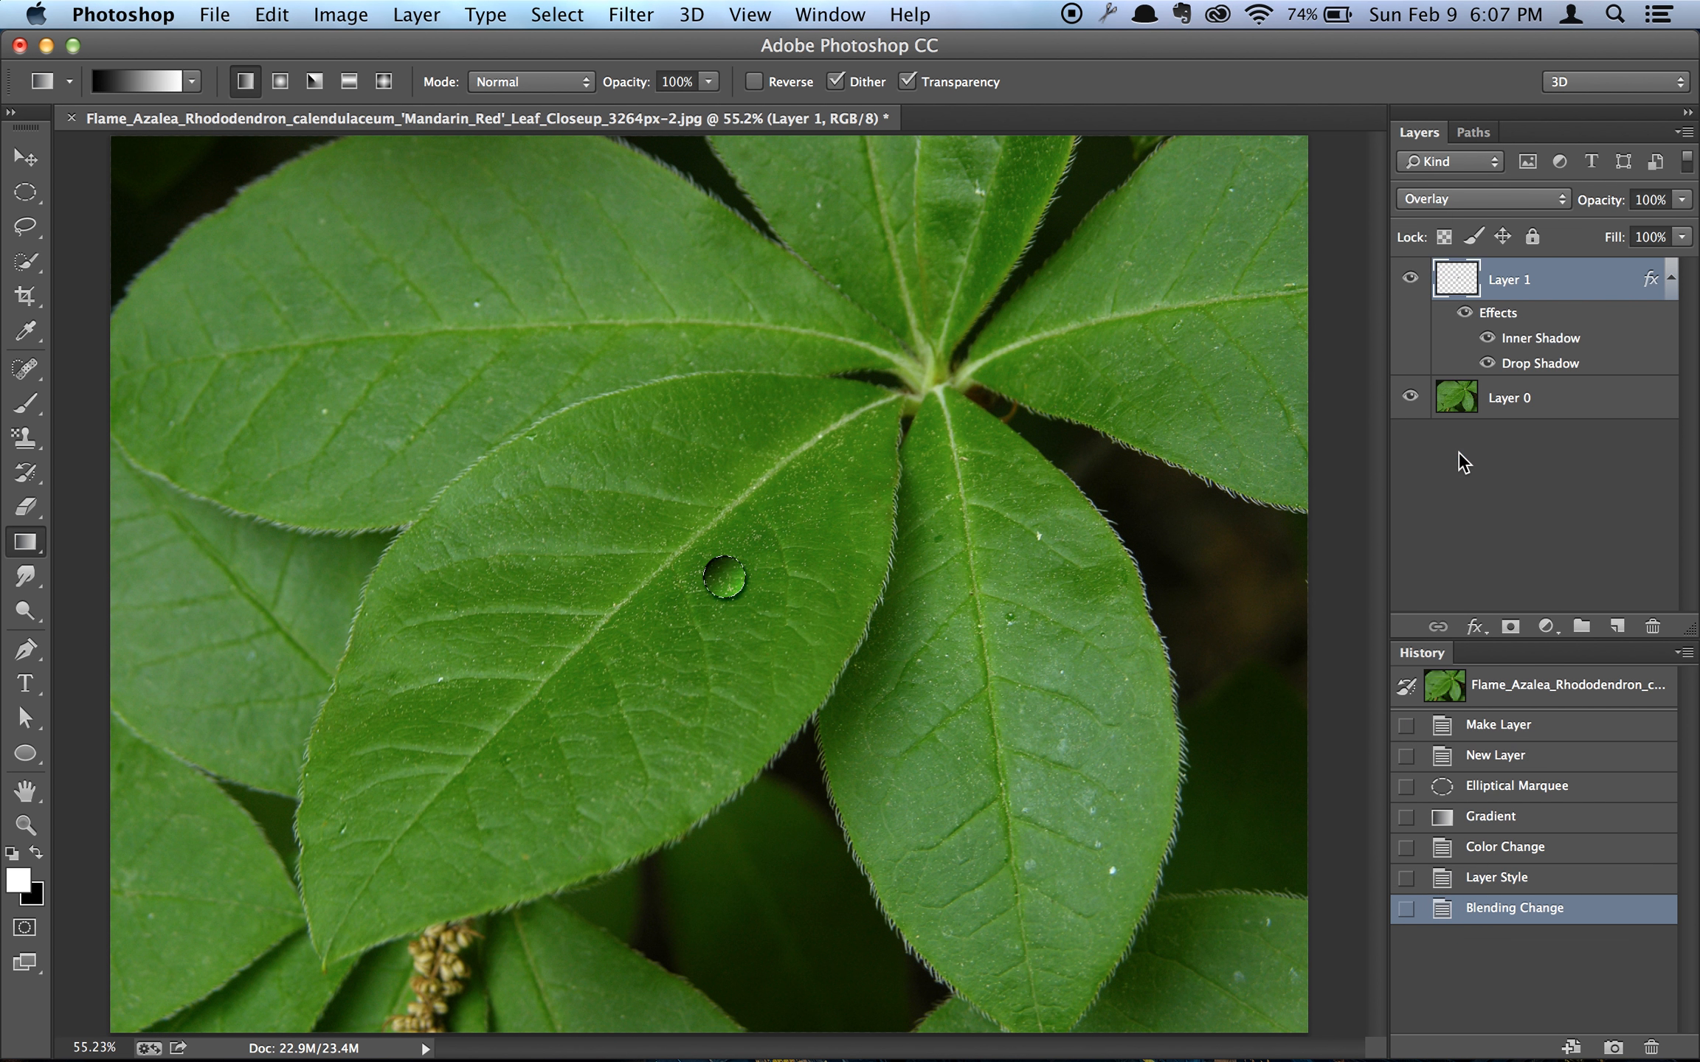
pyautogui.press('super+d')
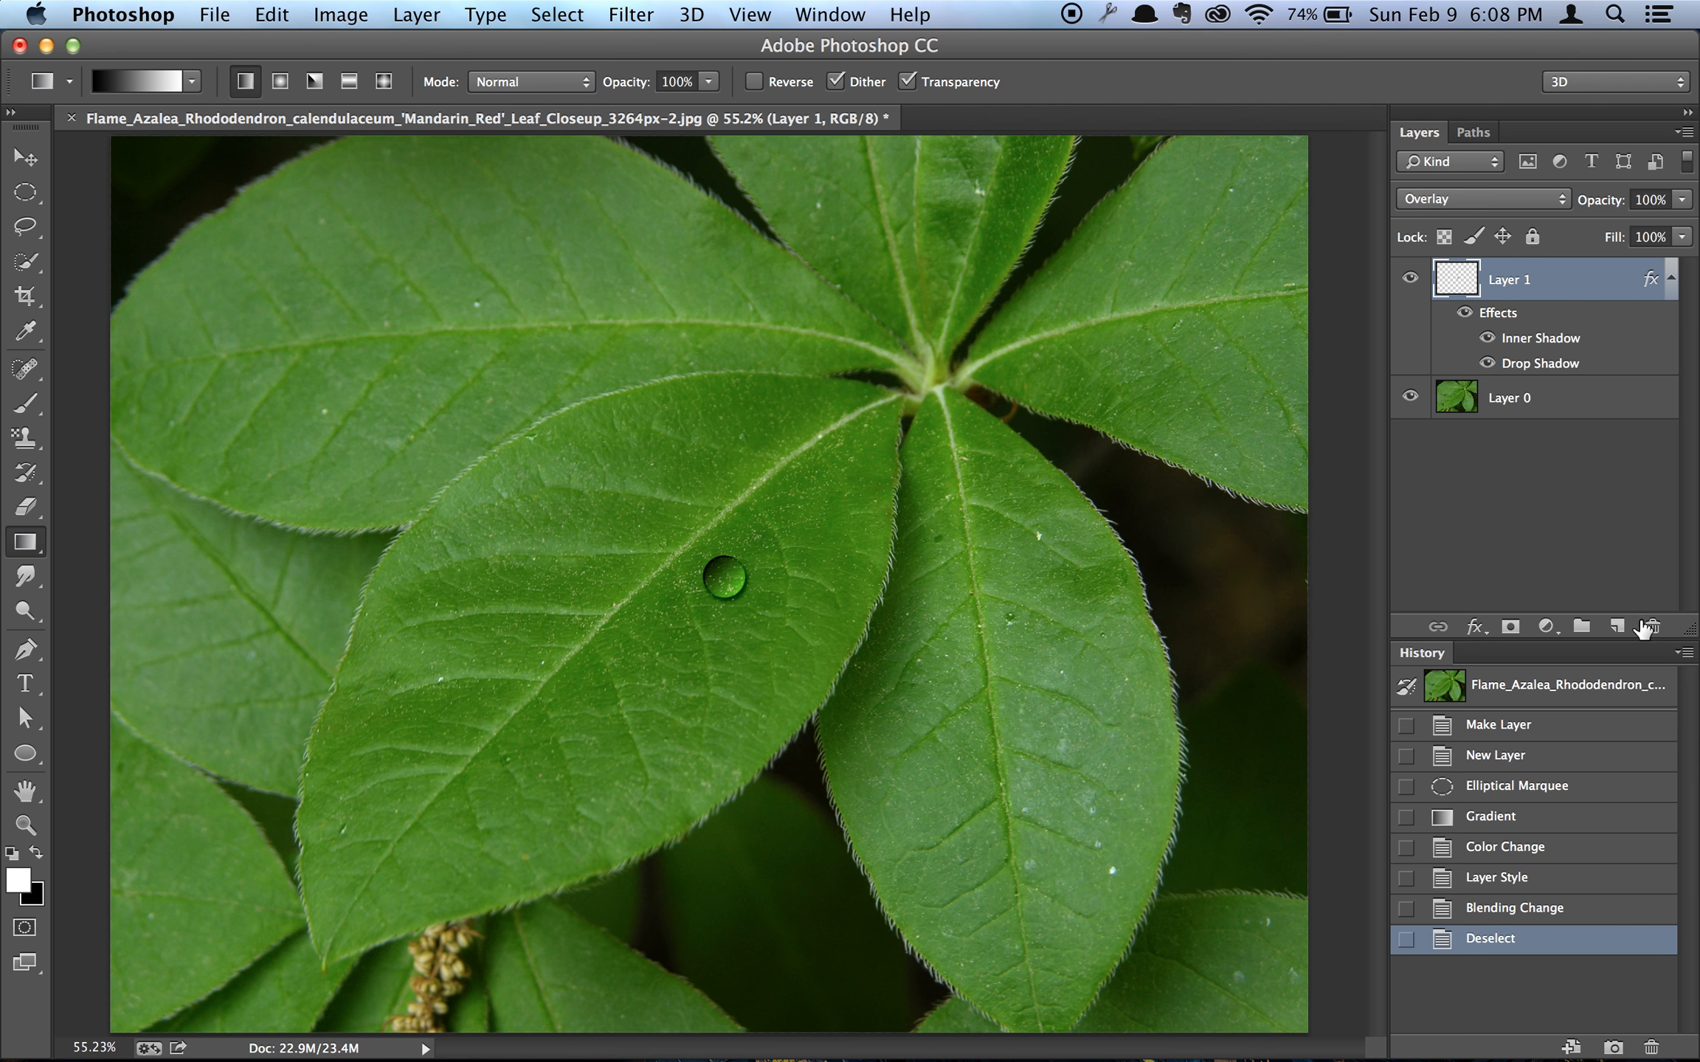
# - Rename Layer 1 to "drop"
pyautogui.doubleClick(1524, 288)
pyautogui.write('dr')
pyautogui.press('Return')
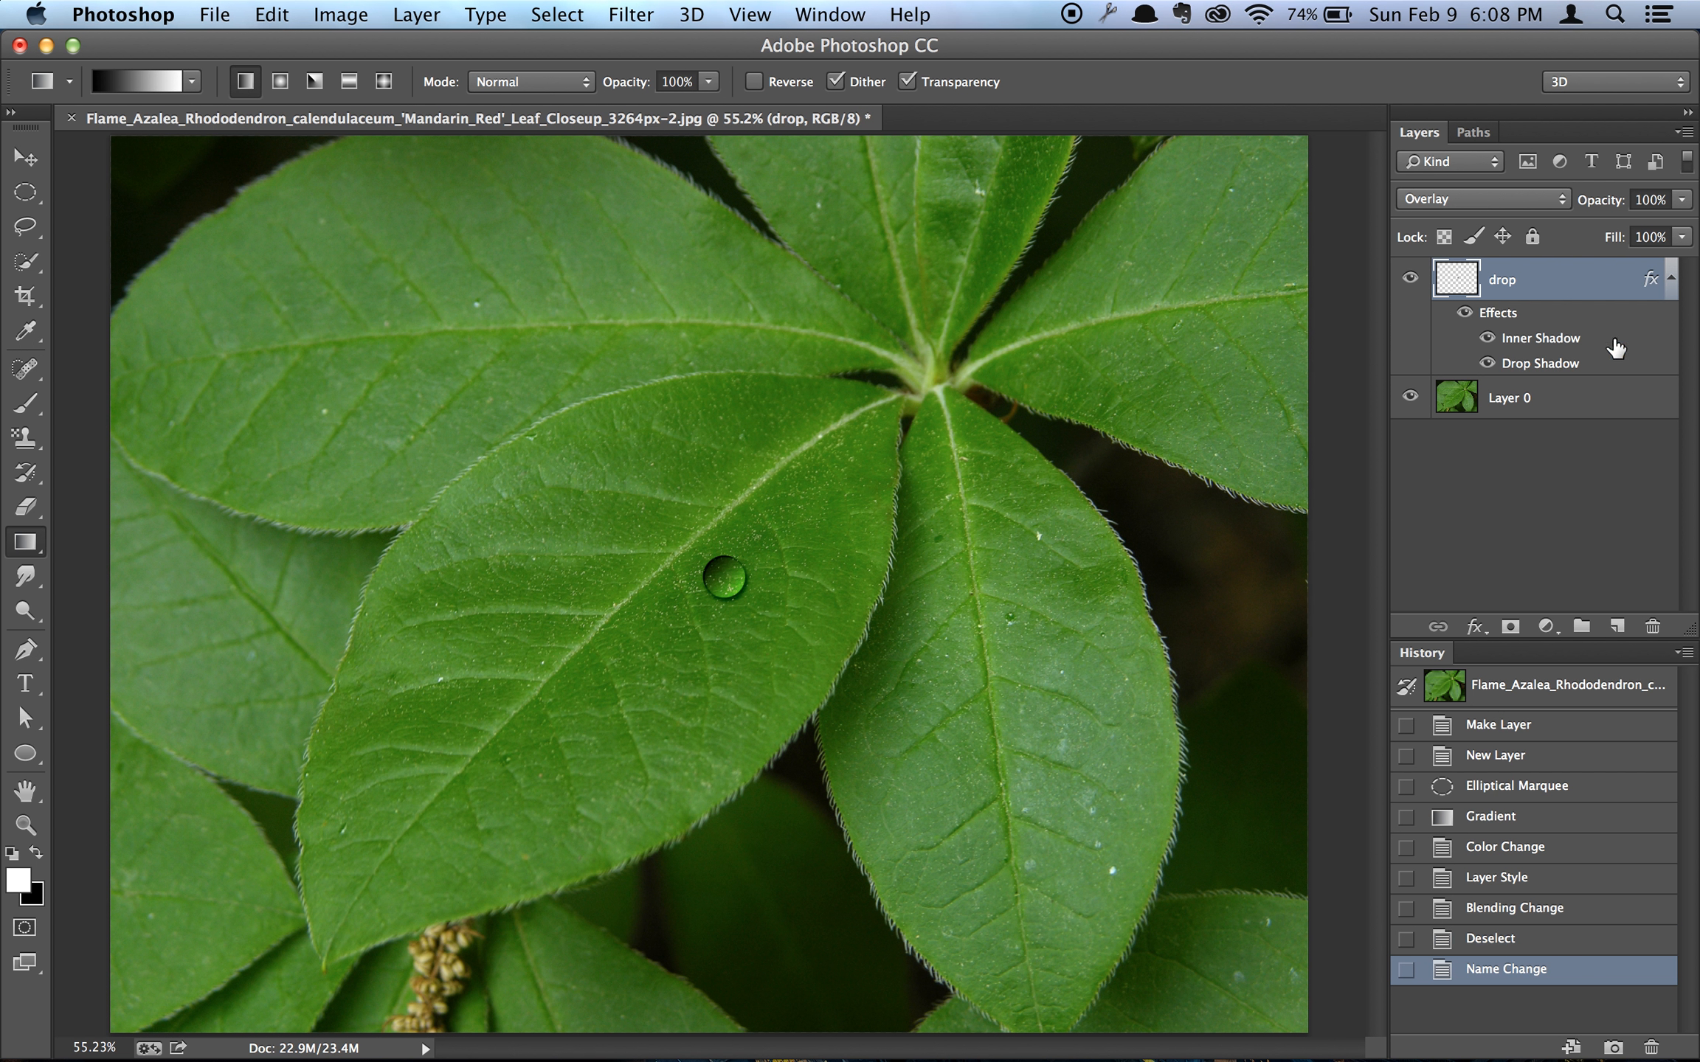
# - Add a new layer above the drop layer and name it "highlight"
pyautogui.click(1617, 626)
pyautogui.doubleClick(1509, 279)
pyautogui.write('highlight')
pyautogui.press('Return')
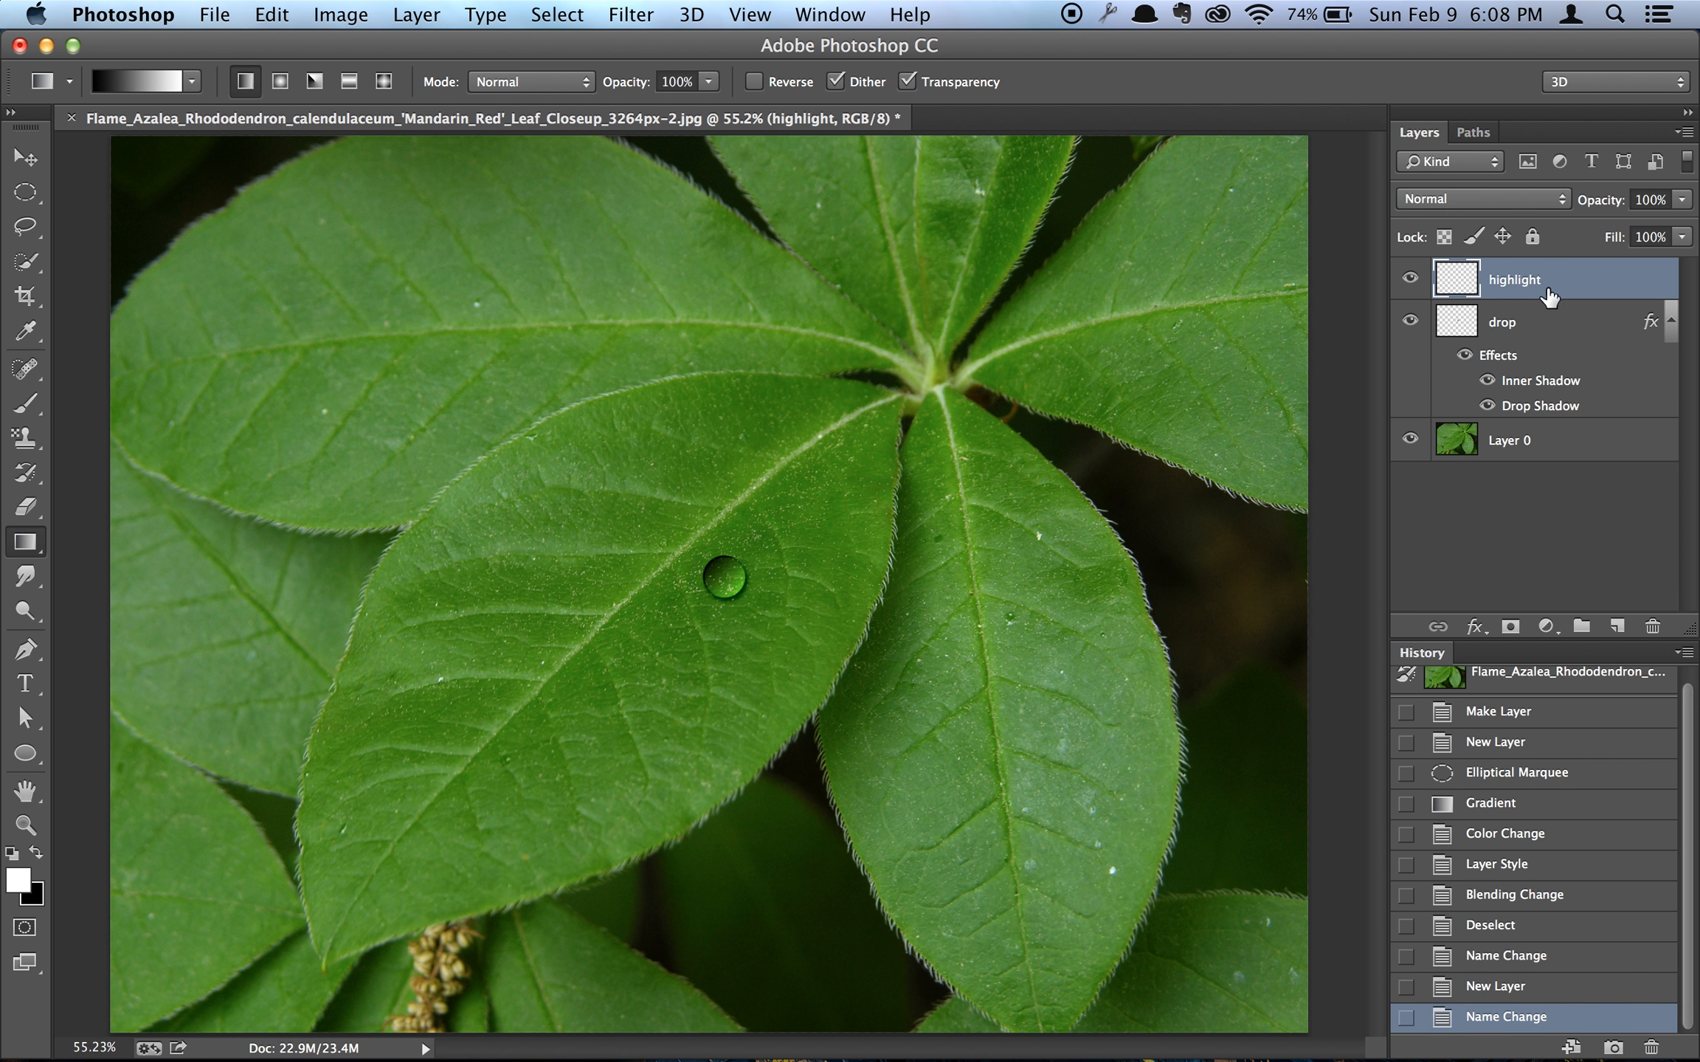
# - Activate the Brush tool and reset the brush presets to the defaults
pyautogui.click(26, 403)
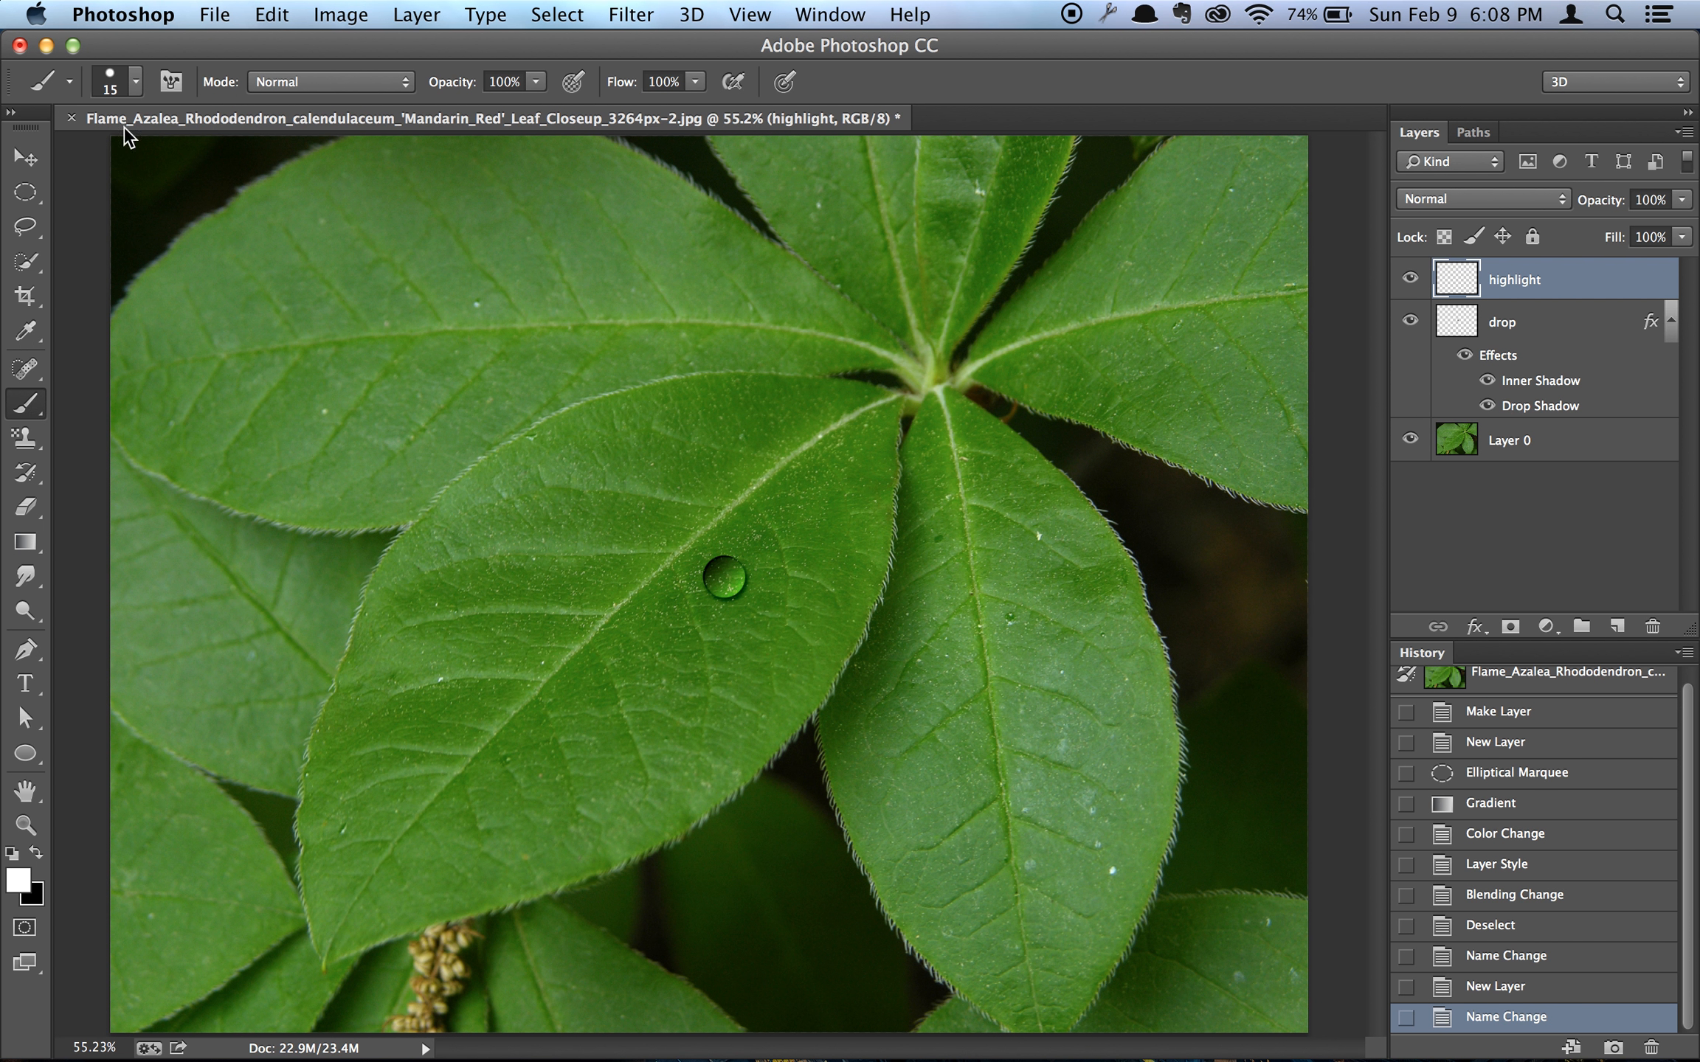
pyautogui.click(137, 78)
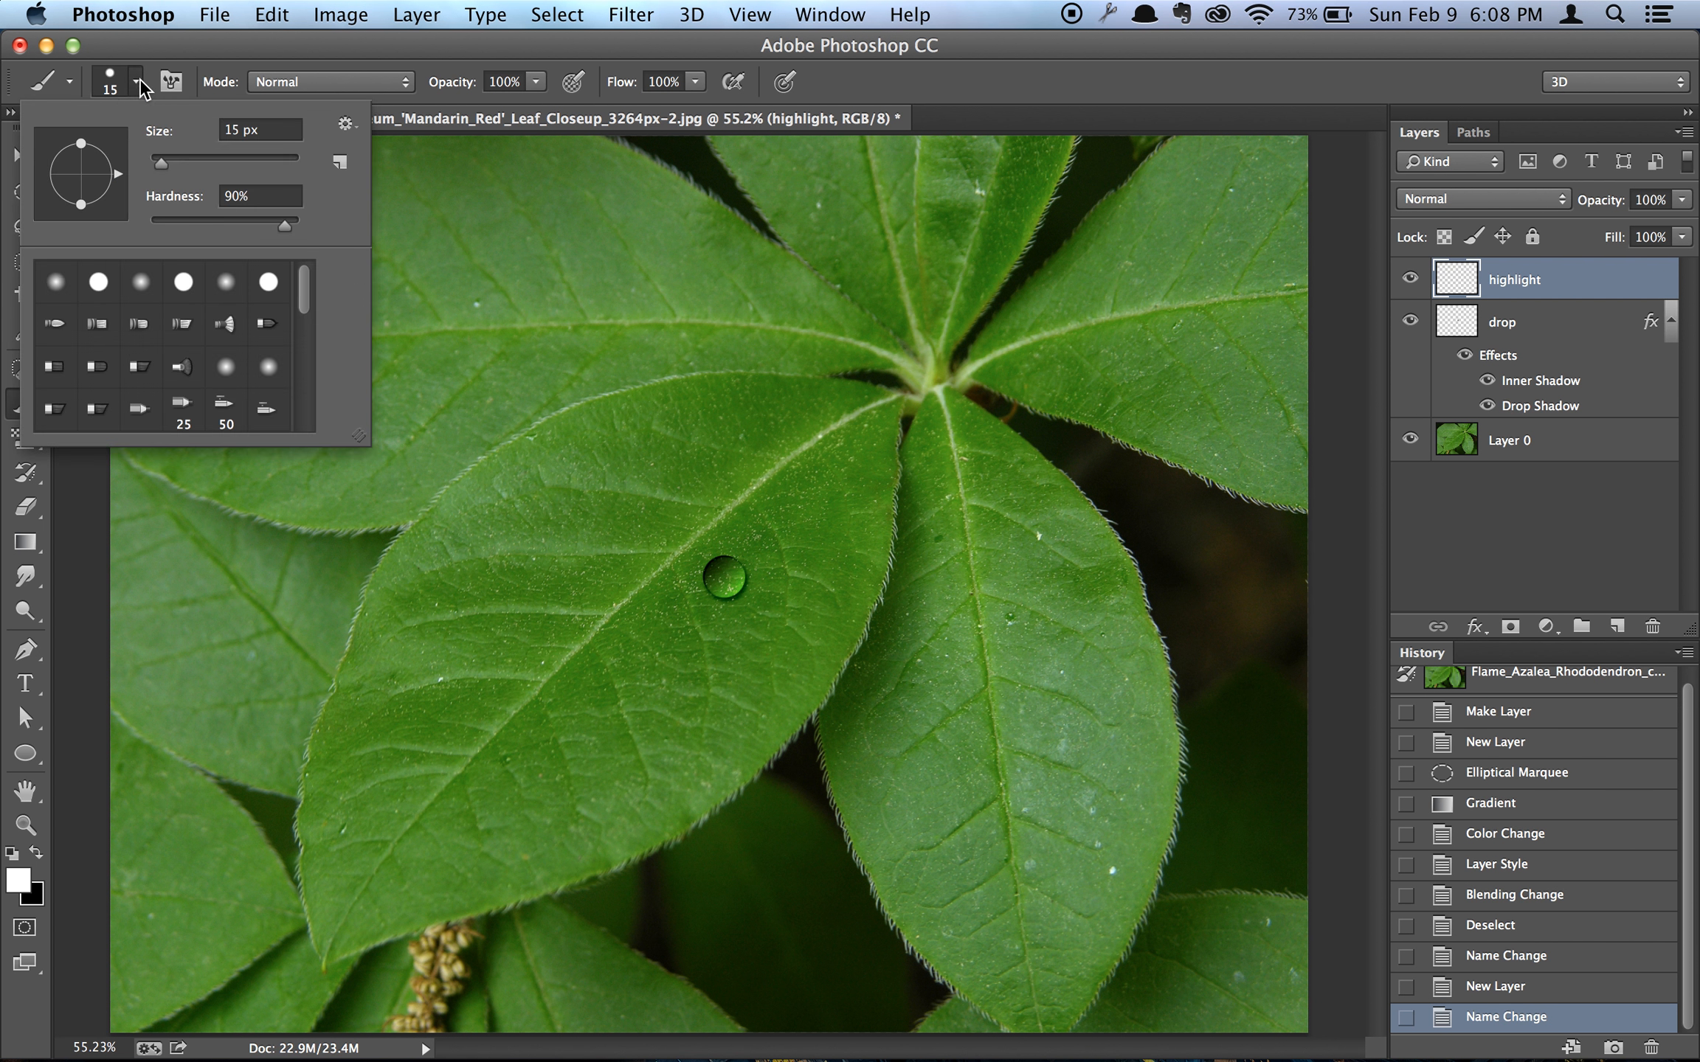
pyautogui.click(345, 125)
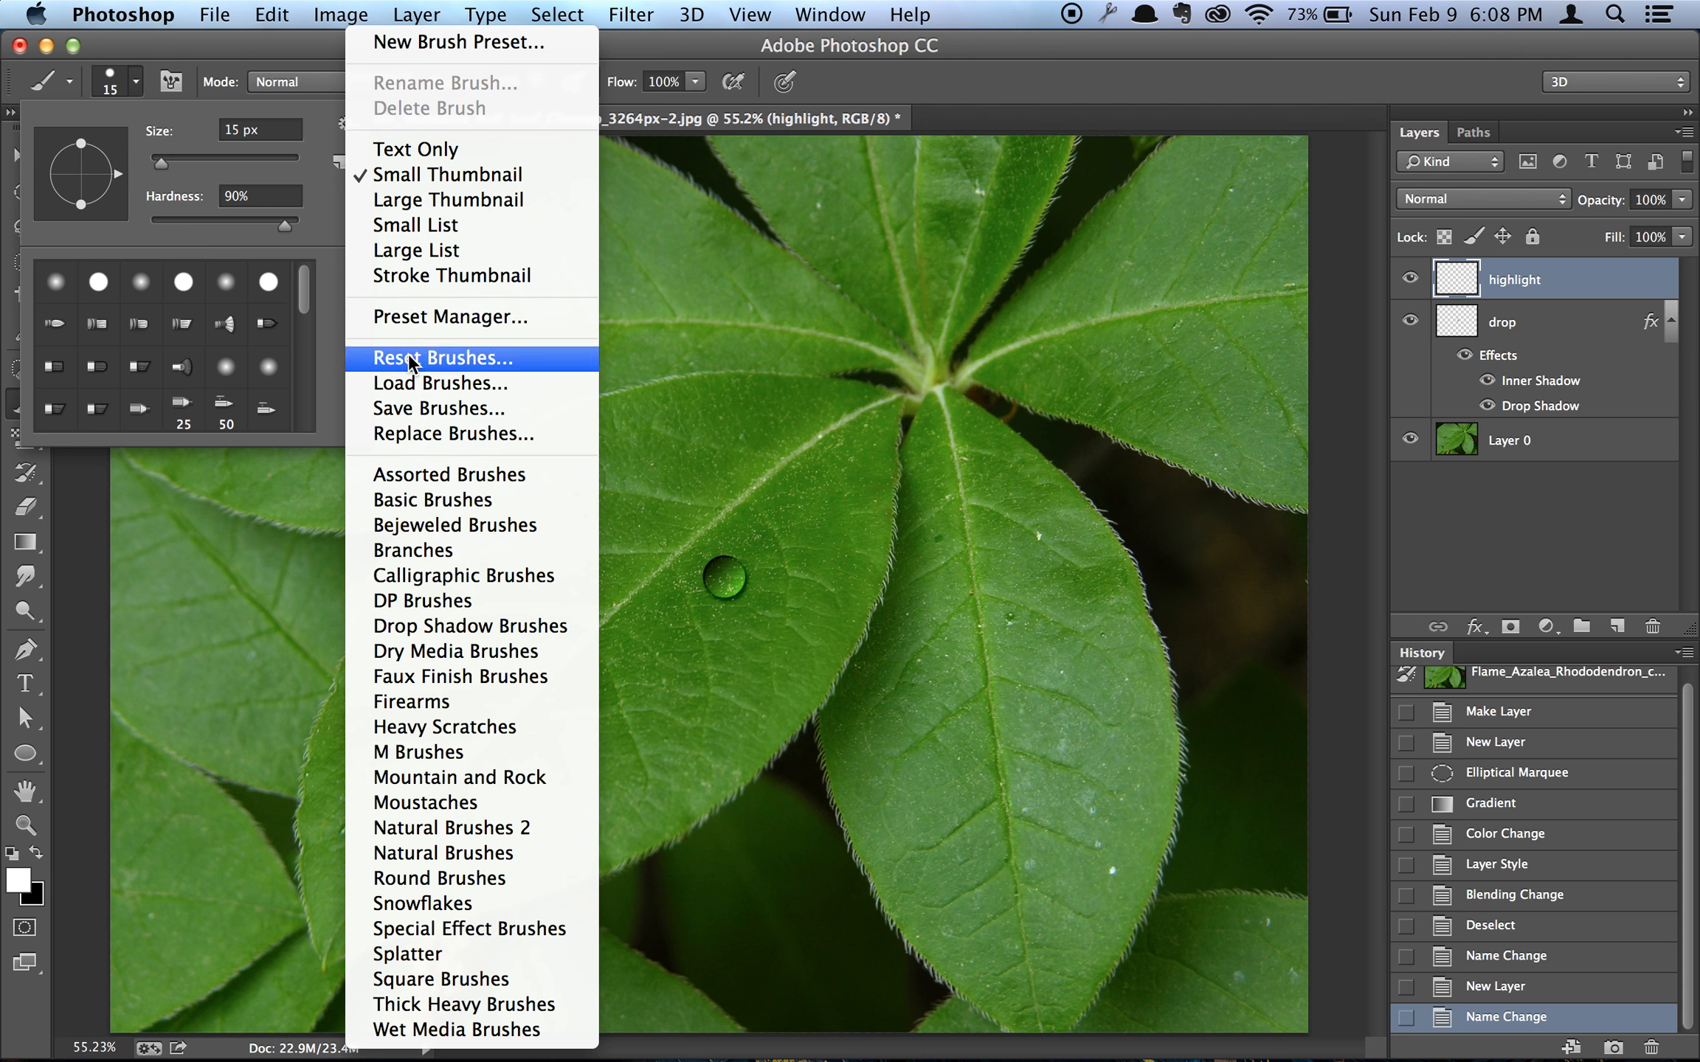
pyautogui.click(448, 357)
pyautogui.press('Return')
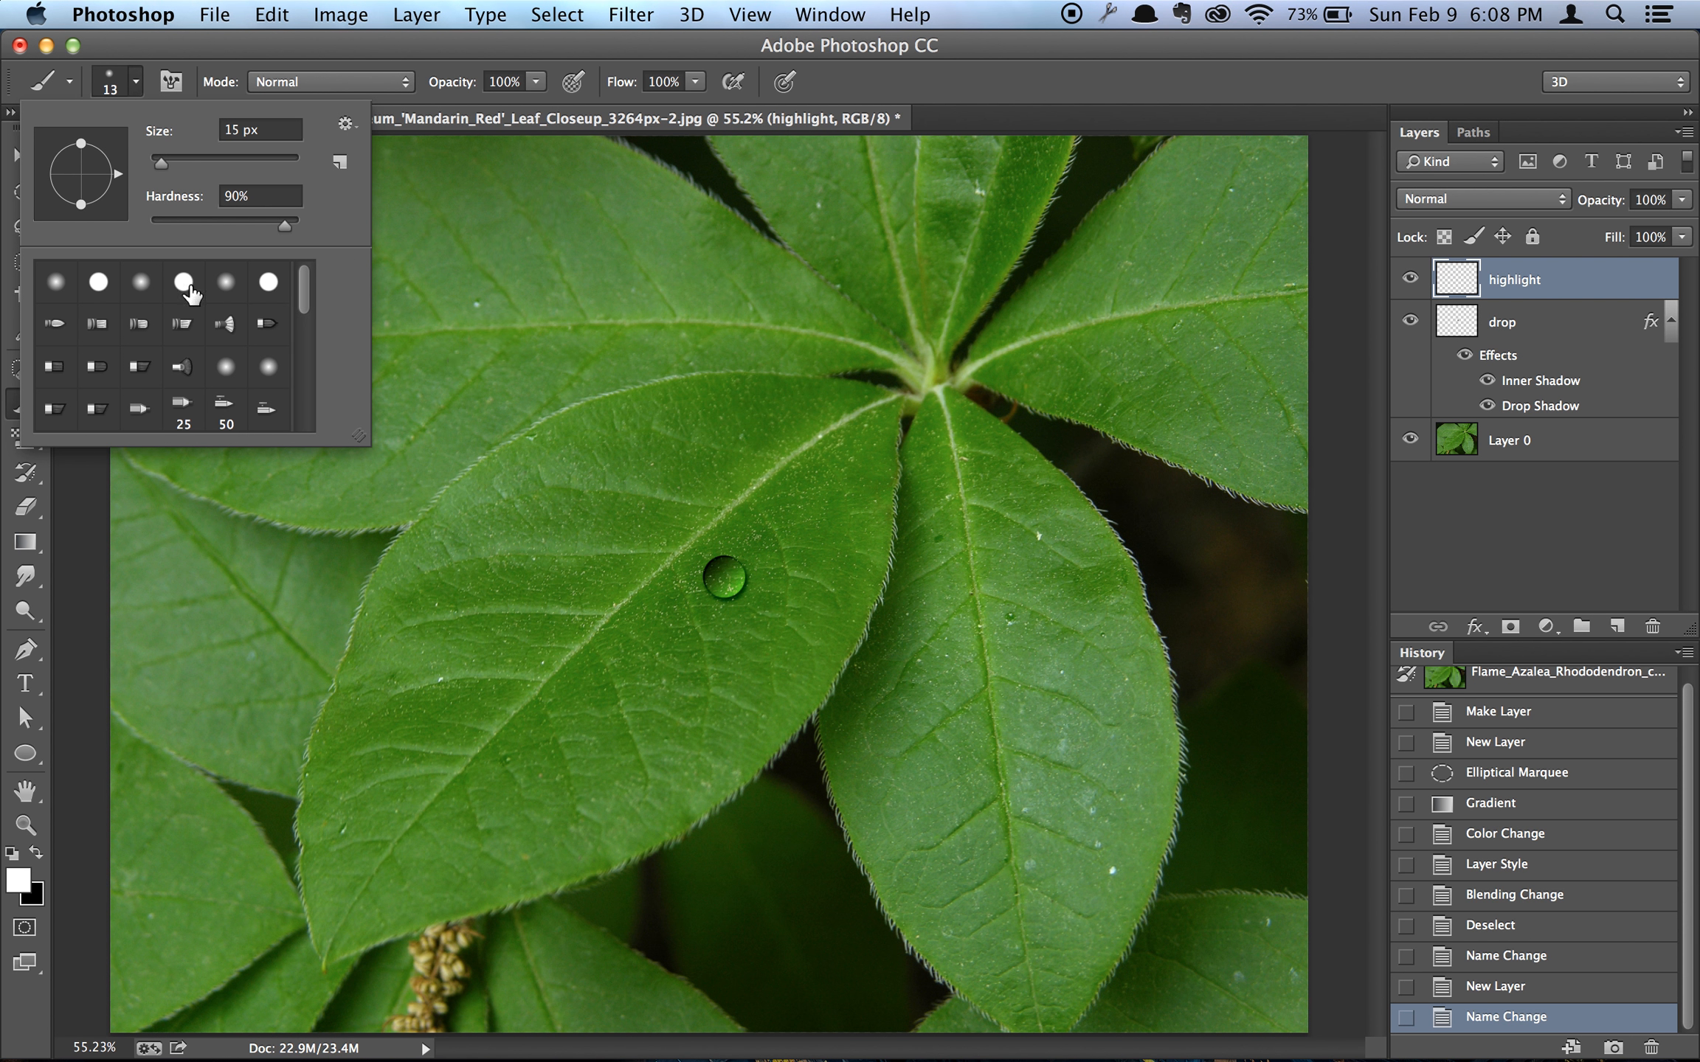
# - Set a hard round brush to 90% hardness and 12 px, and paint a white highlight dot at the drop's upper left
pyautogui.click(99, 282)
pyautogui.moveTo(278, 194); pyautogui.dragTo(129, 200)
pyautogui.write('90')
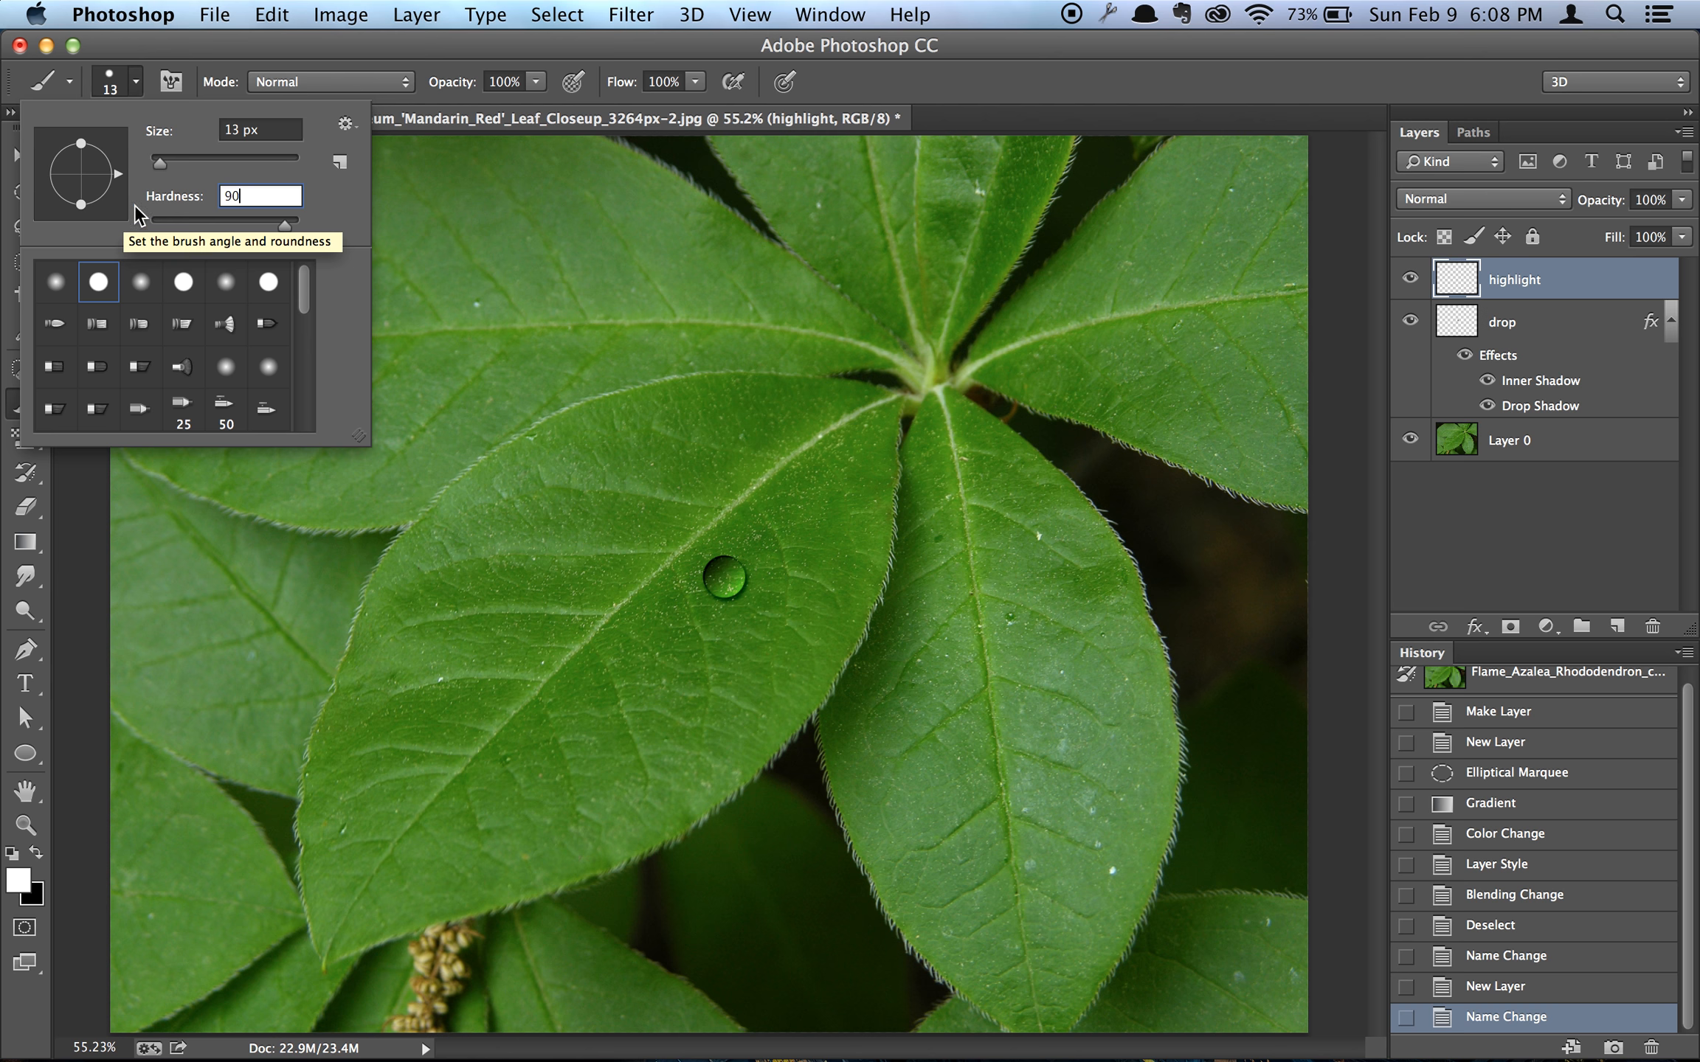
pyautogui.click(267, 129)
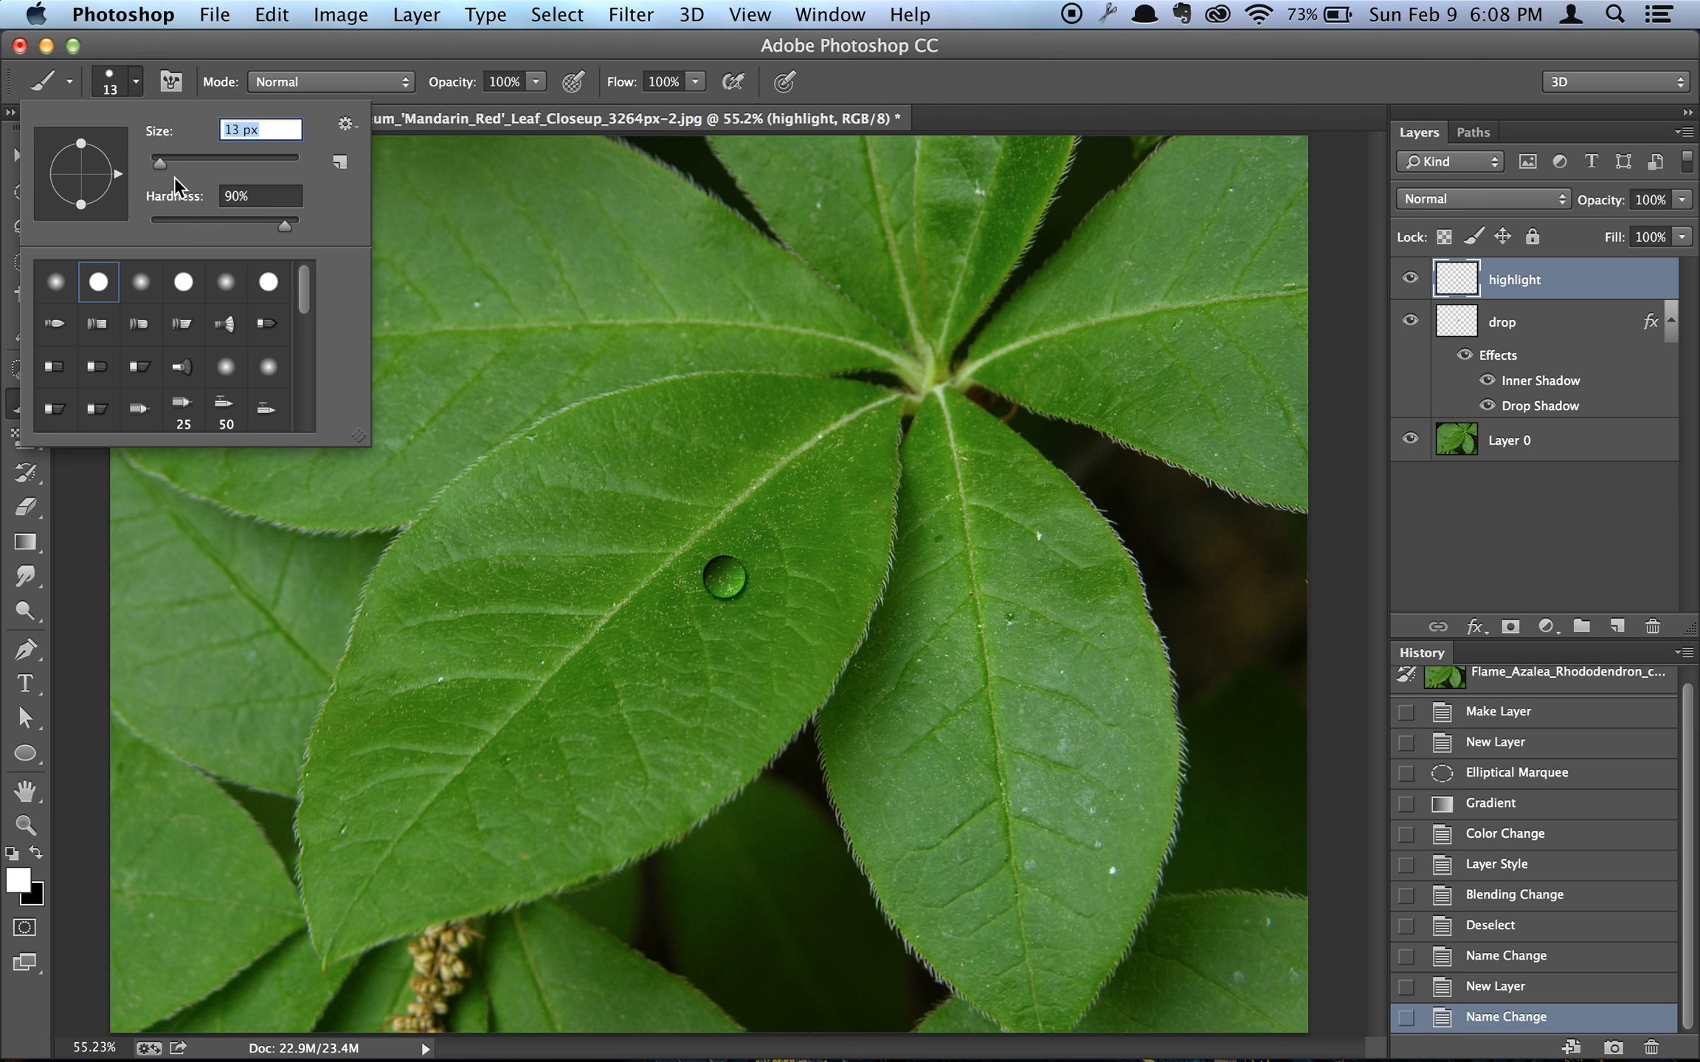
pyautogui.write('12')
pyautogui.press('Return')
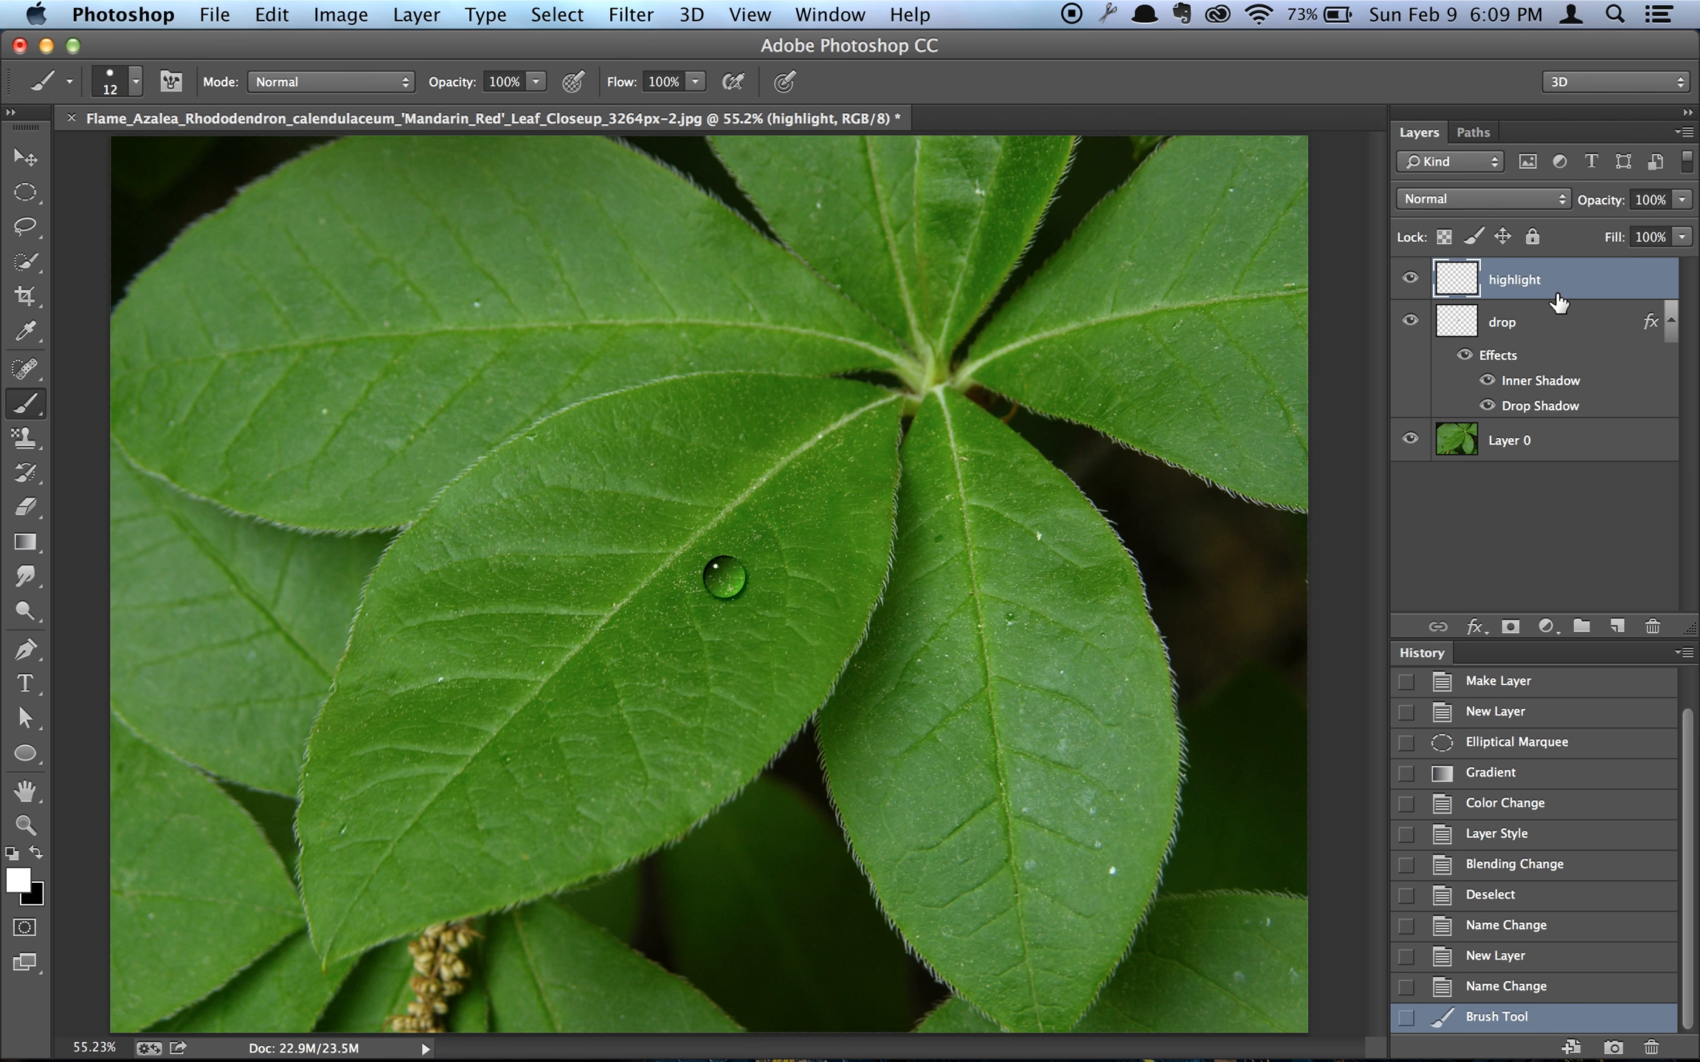
# - Group the highlight and drop layers and name the group "Drop 1"
pyautogui.keyDown('shift'); pyautogui.click(1545, 324); pyautogui.keyUp('shift')
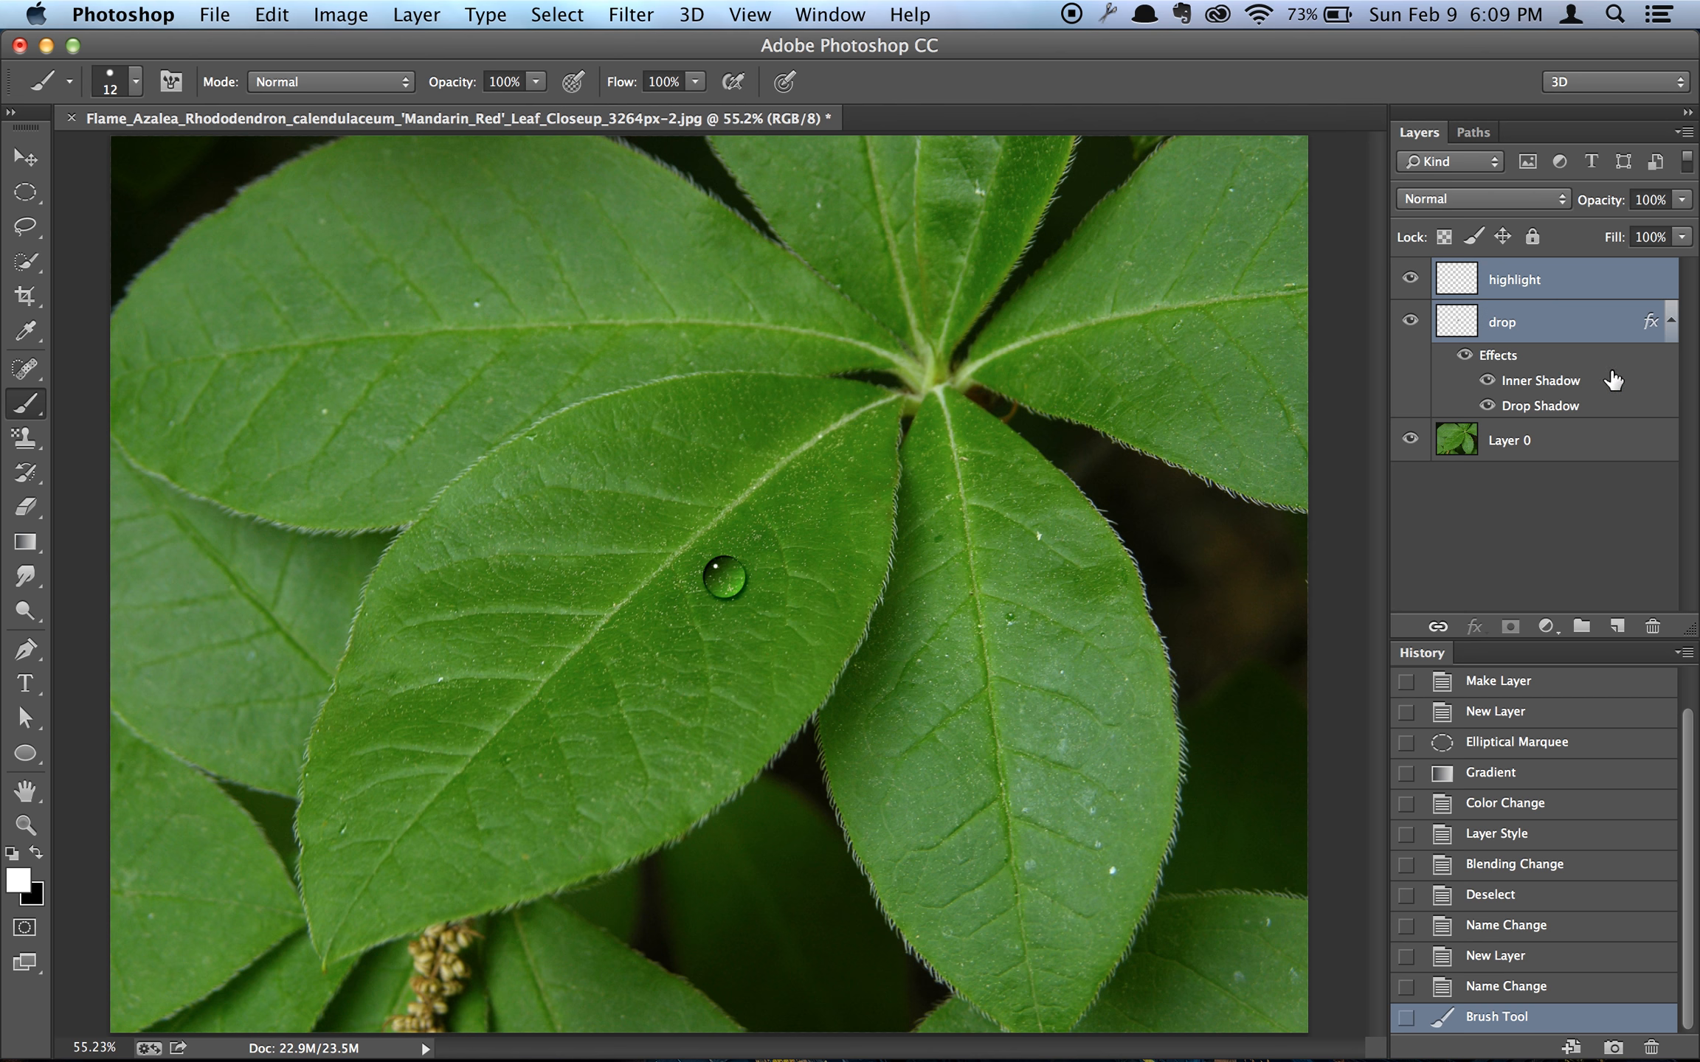
pyautogui.press('super+g')
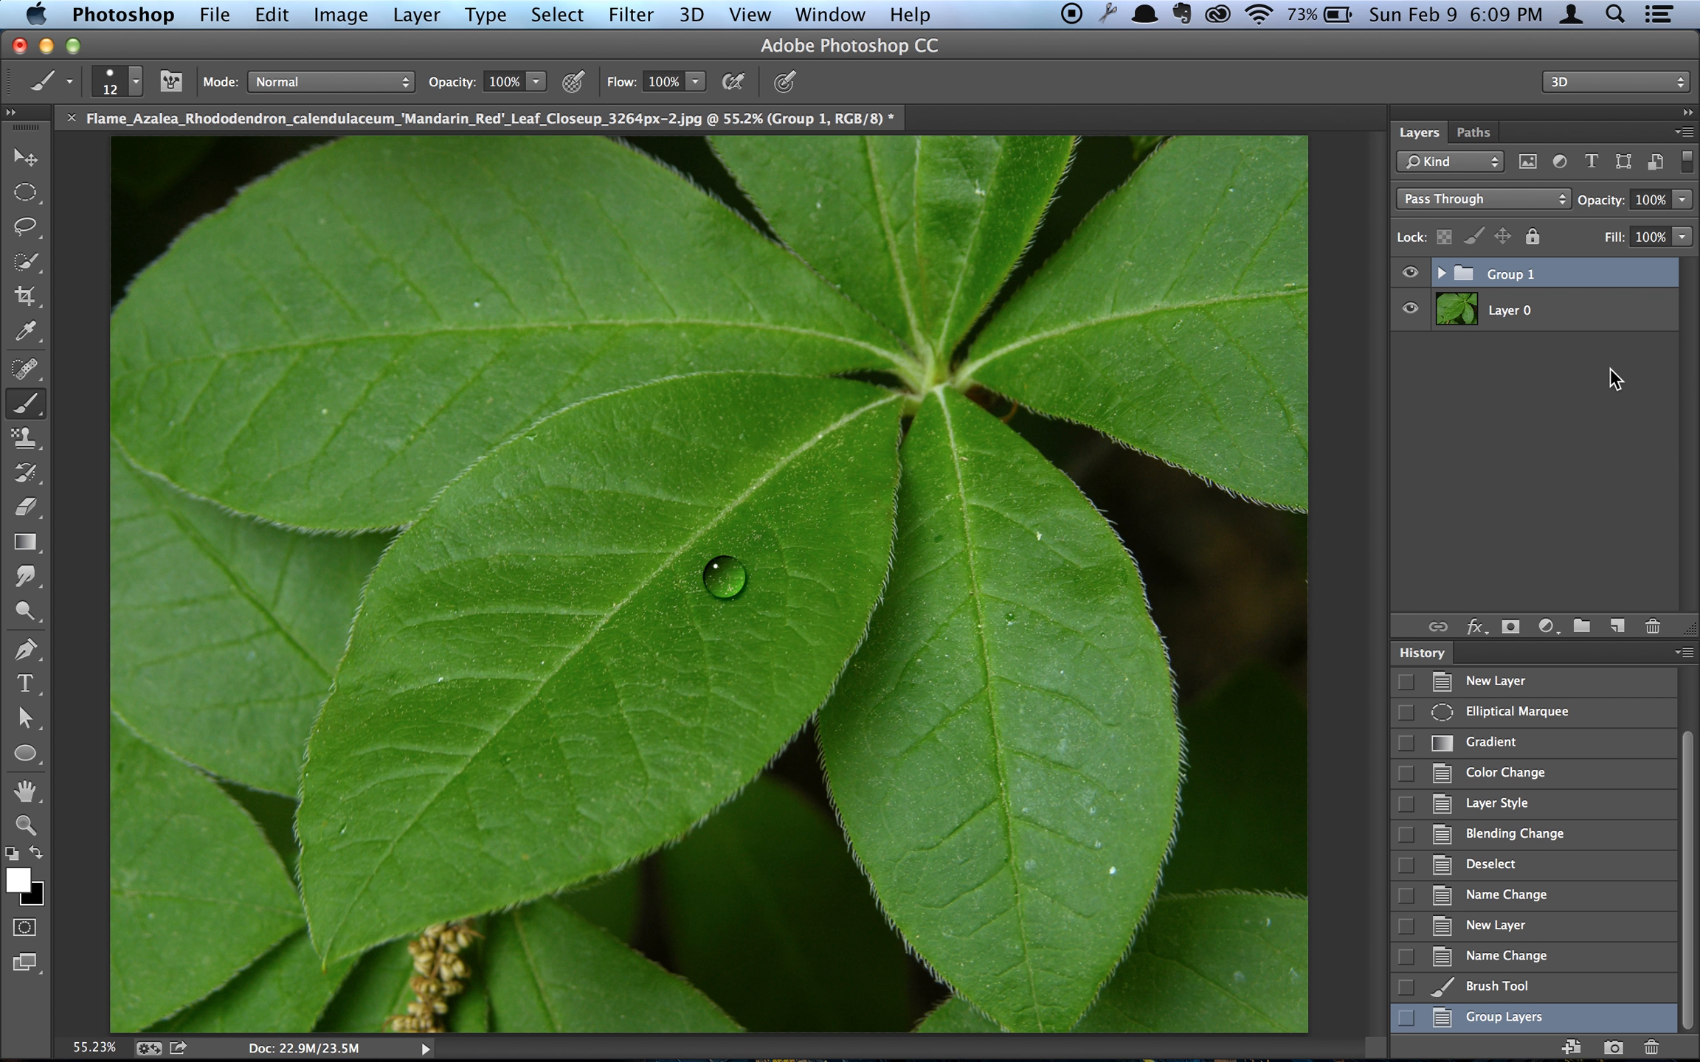
pyautogui.doubleClick(1516, 276)
pyautogui.write('D')
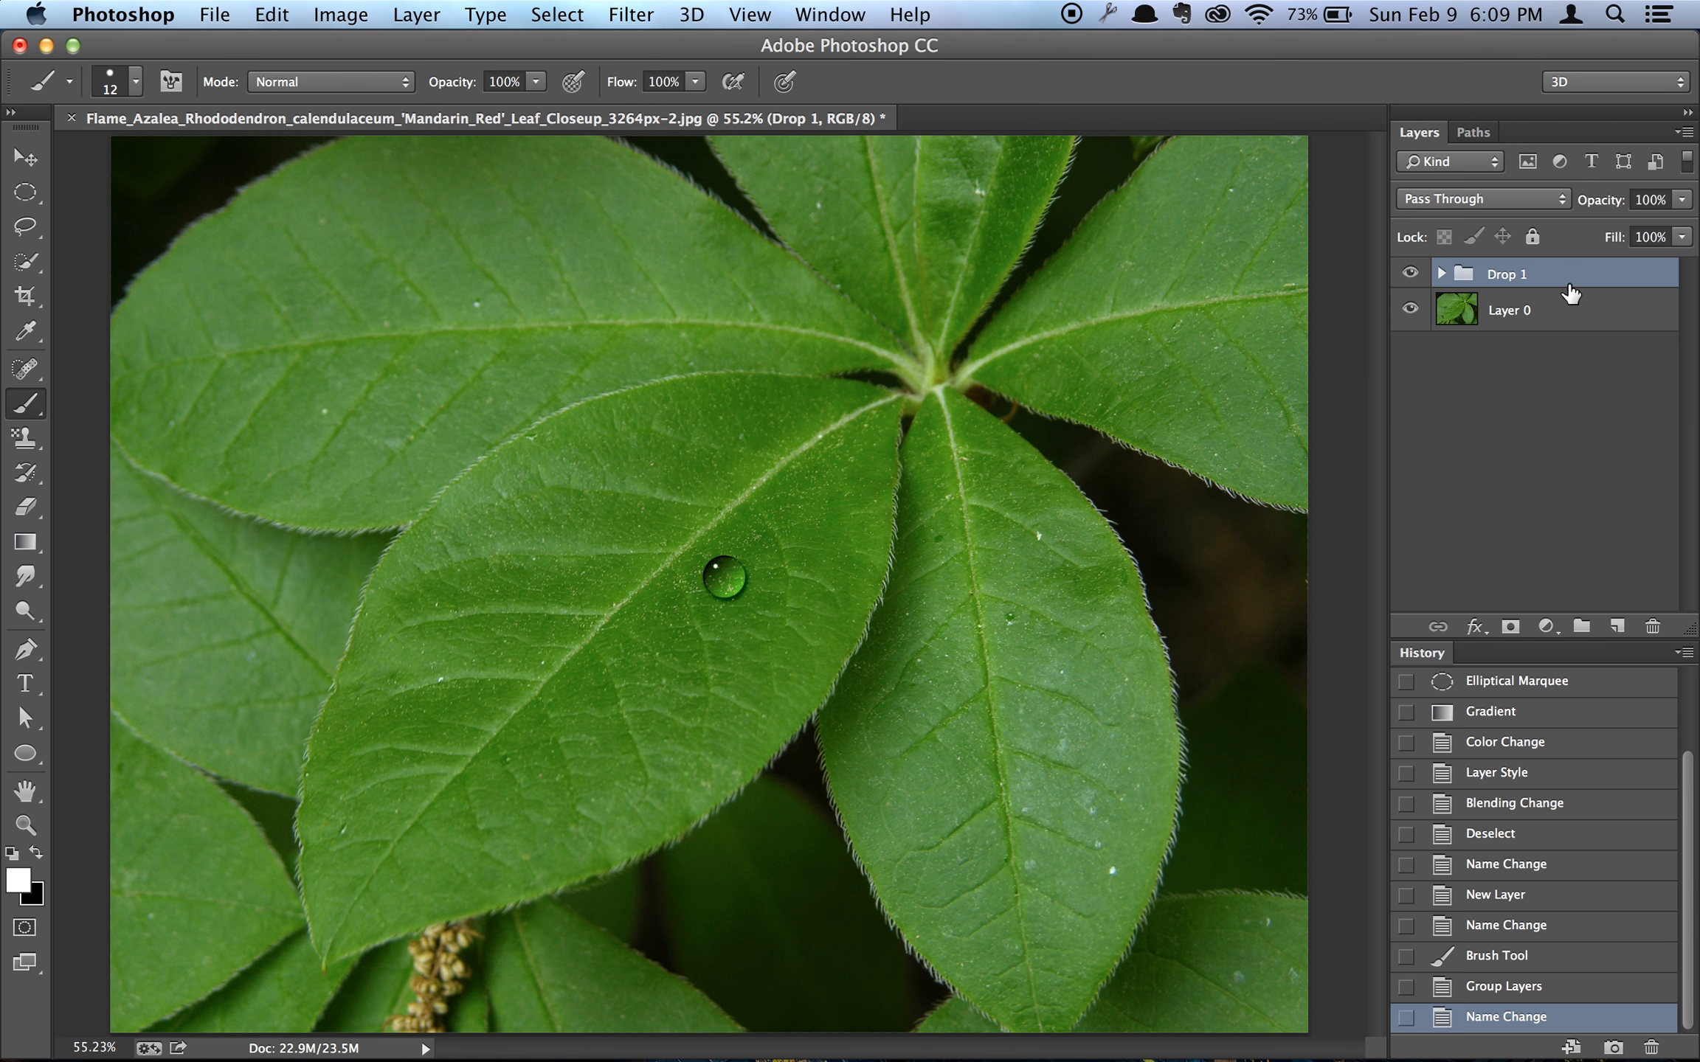
# - Duplicate the Drop 1 group and move the copy just below and to the left of the original drop
pyautogui.press('super+j')
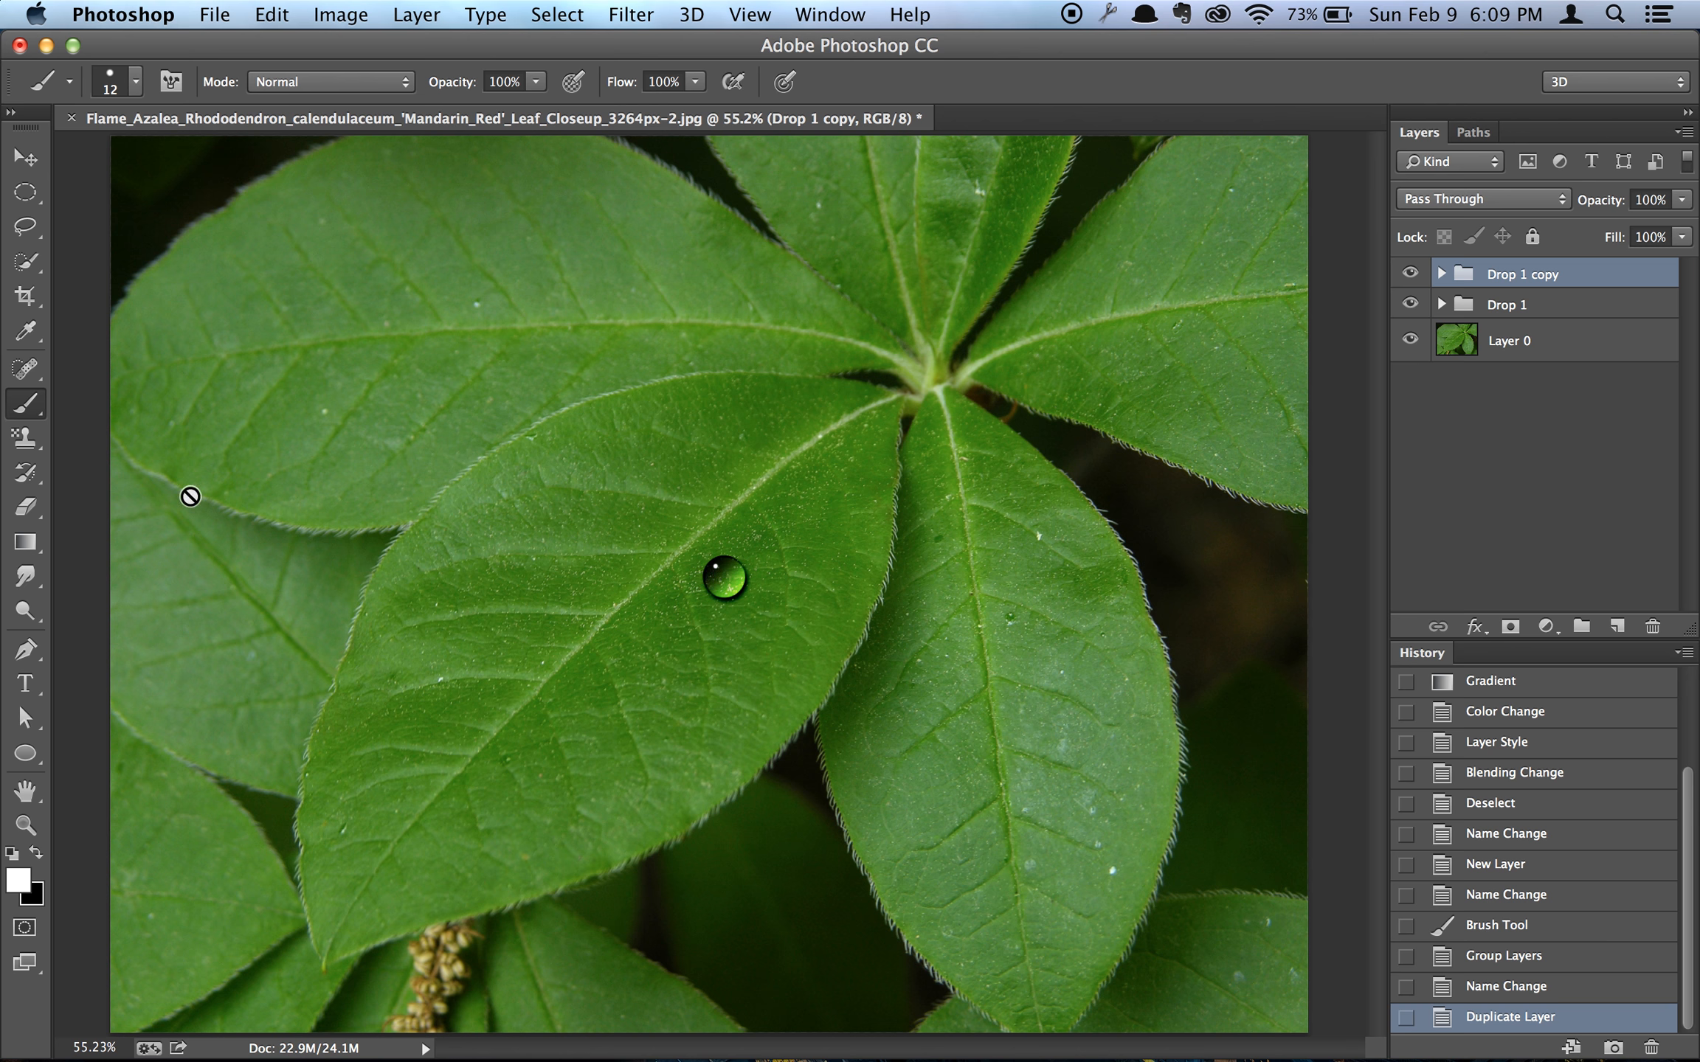
pyautogui.press('v')
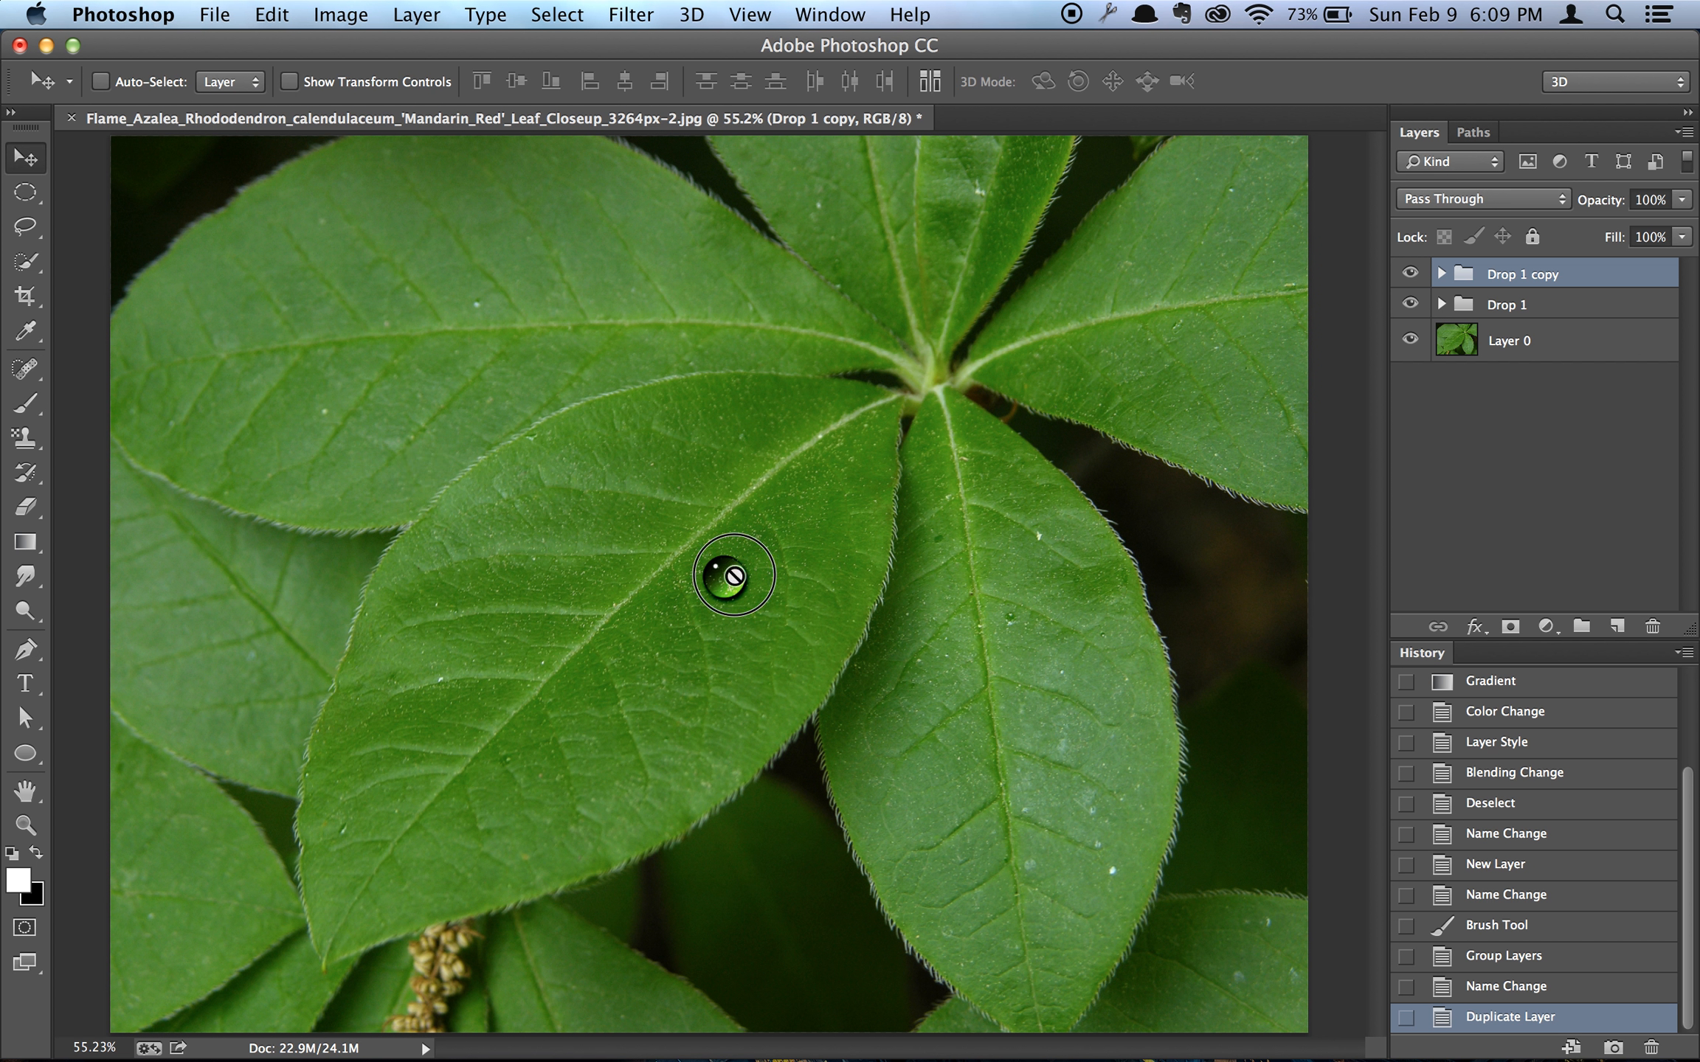
pyautogui.moveTo(732, 578); pyautogui.dragTo(681, 611)
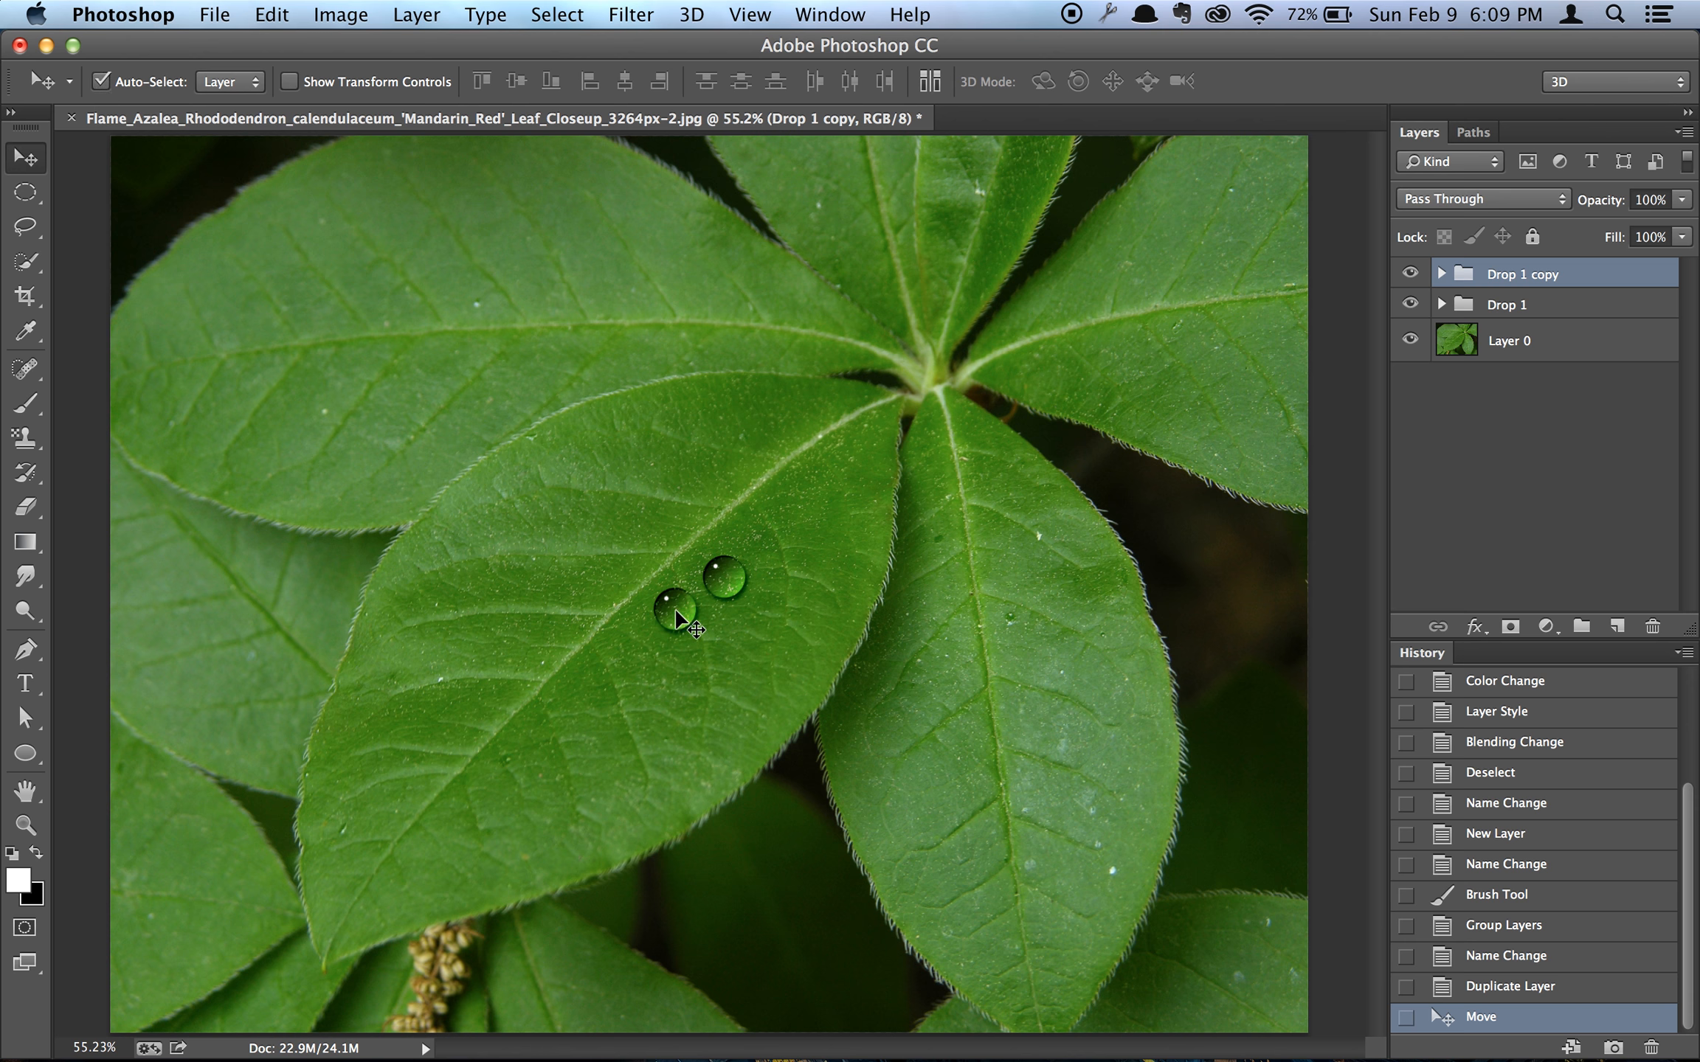
pyautogui.moveTo(676, 621); pyautogui.dragTo(681, 643)
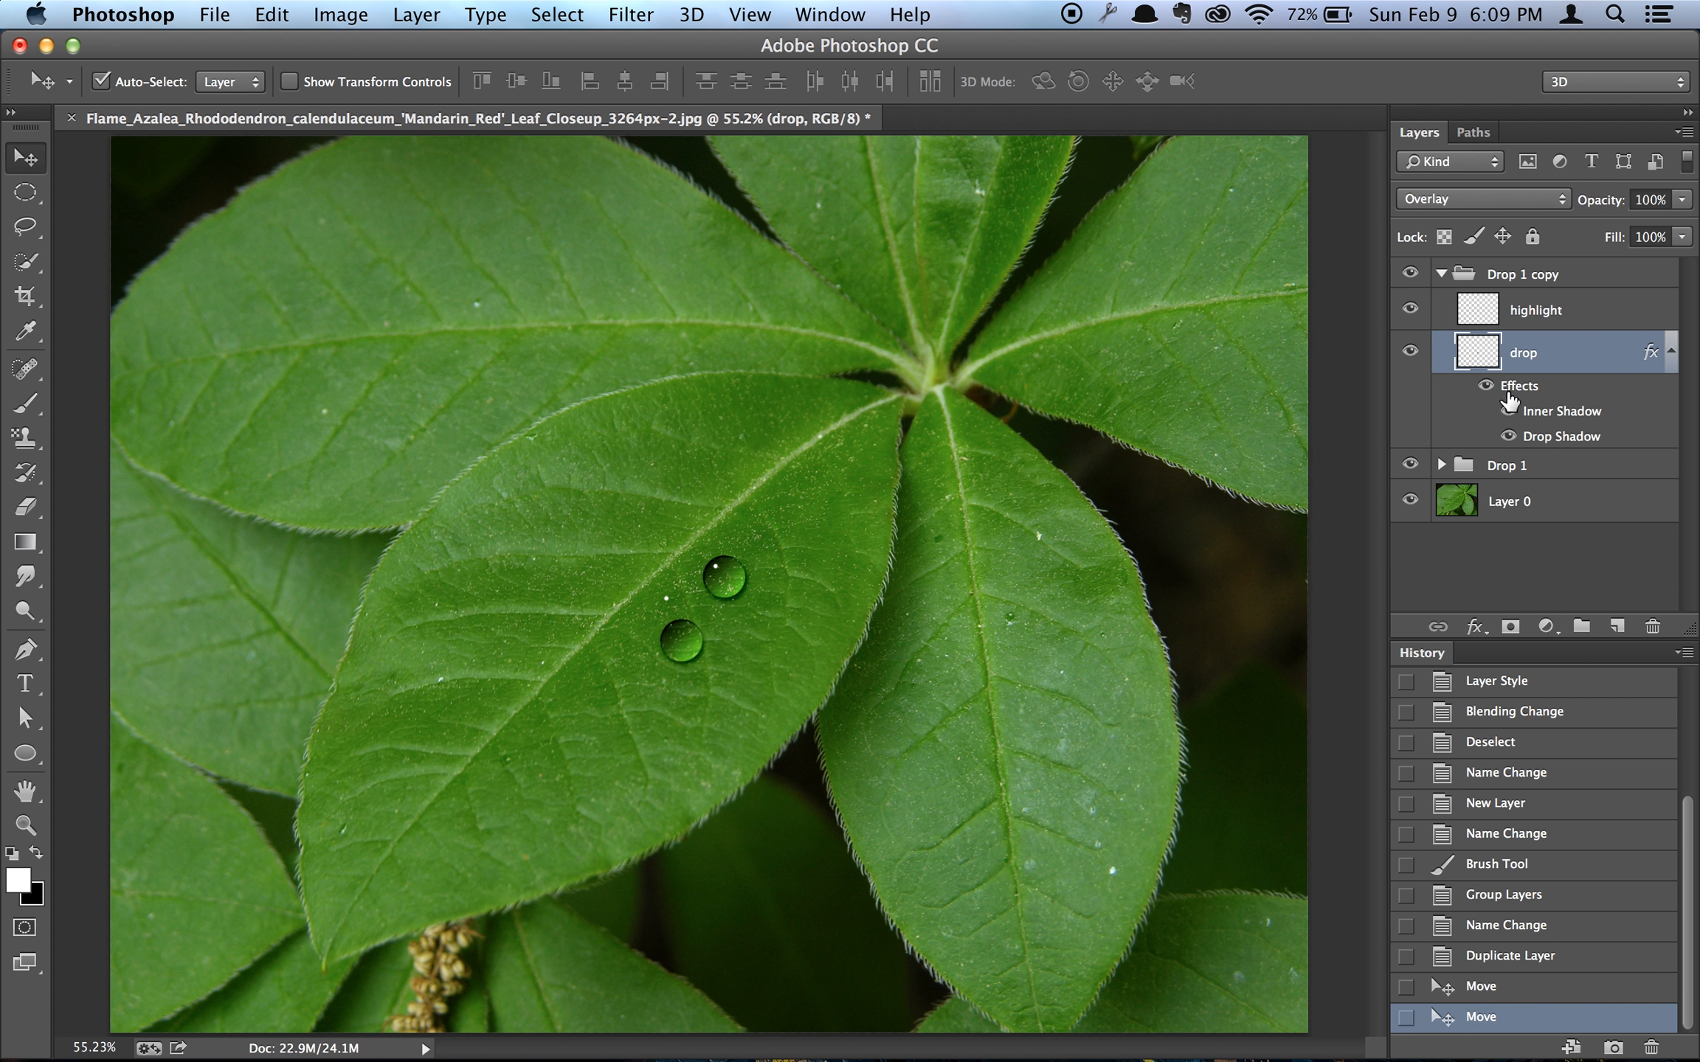
pyautogui.click(1441, 275)
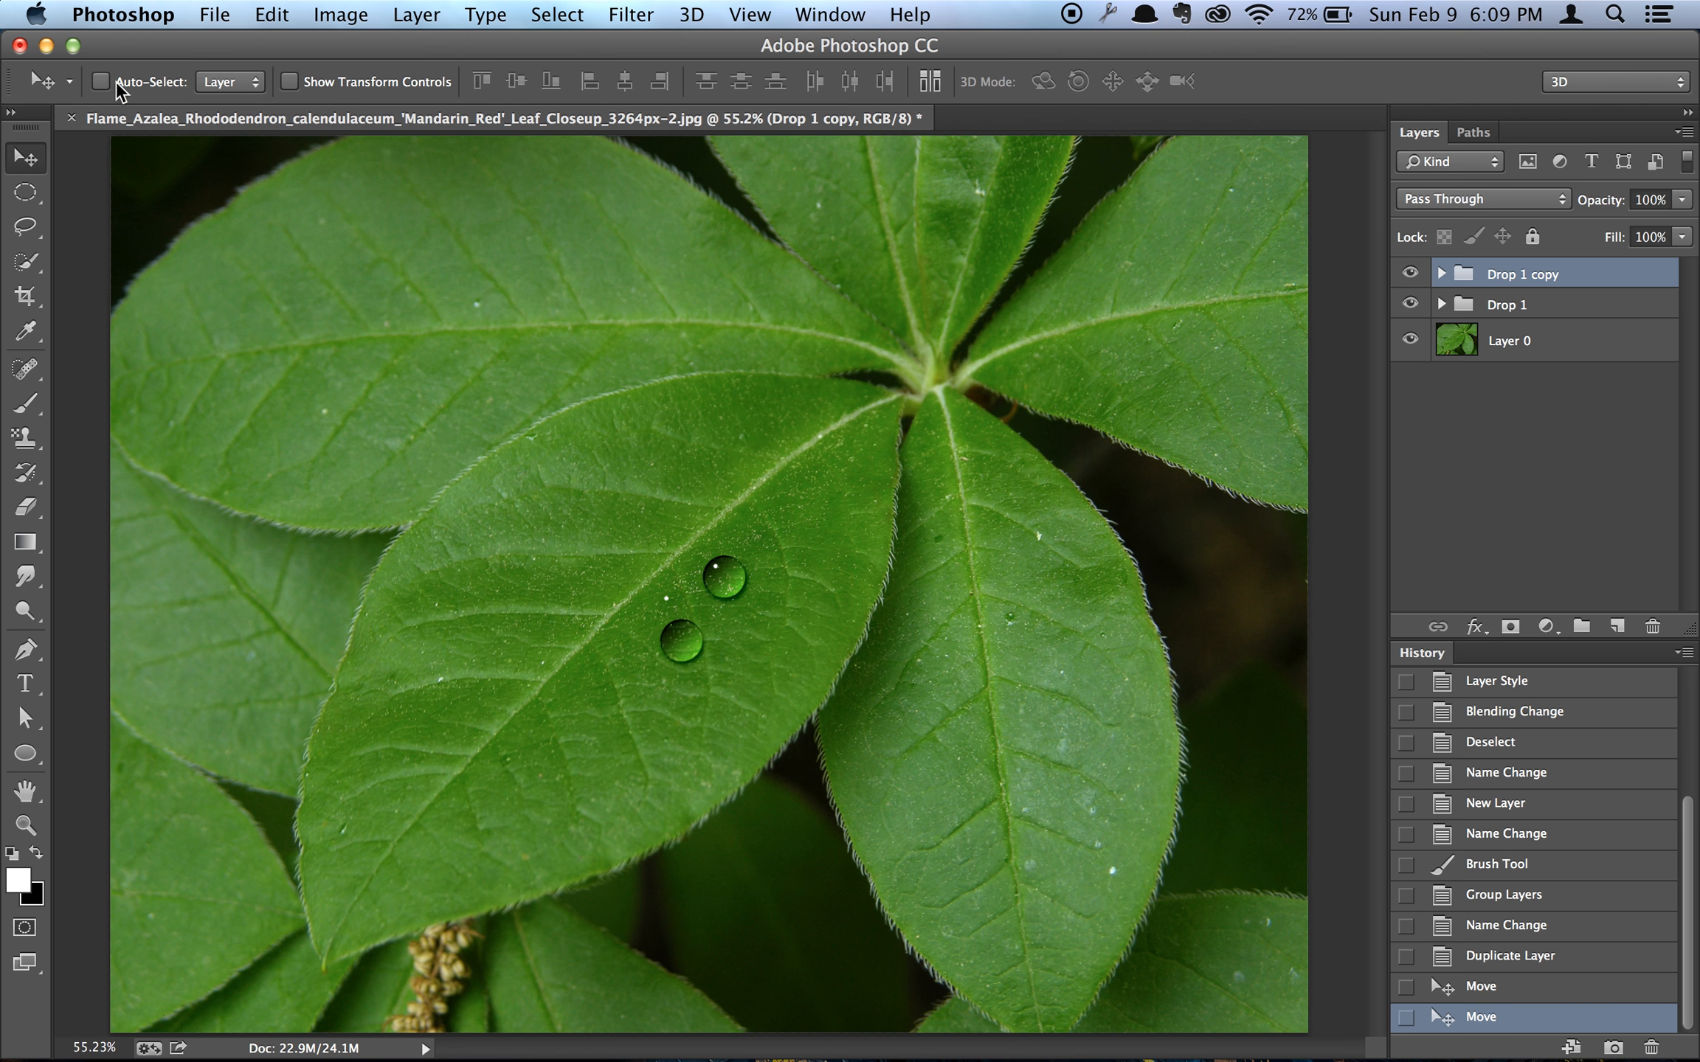
pyautogui.moveTo(679, 638); pyautogui.dragTo(673, 618)
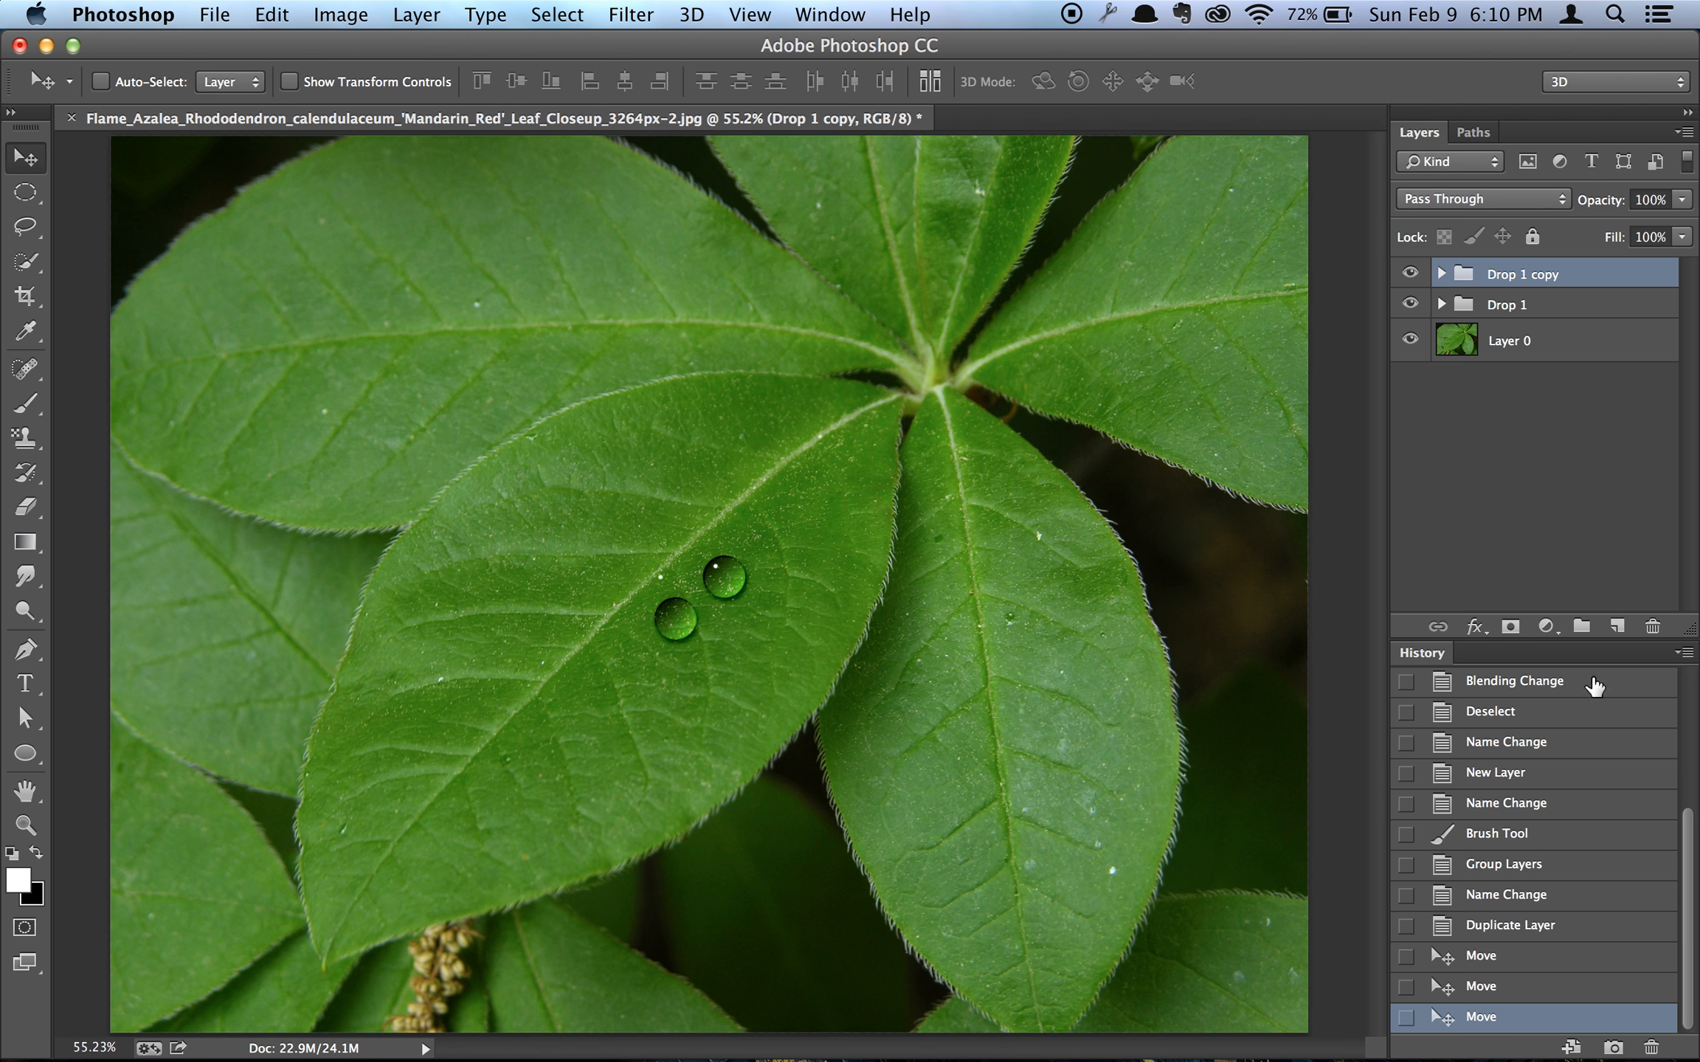
pyautogui.click(1507, 961)
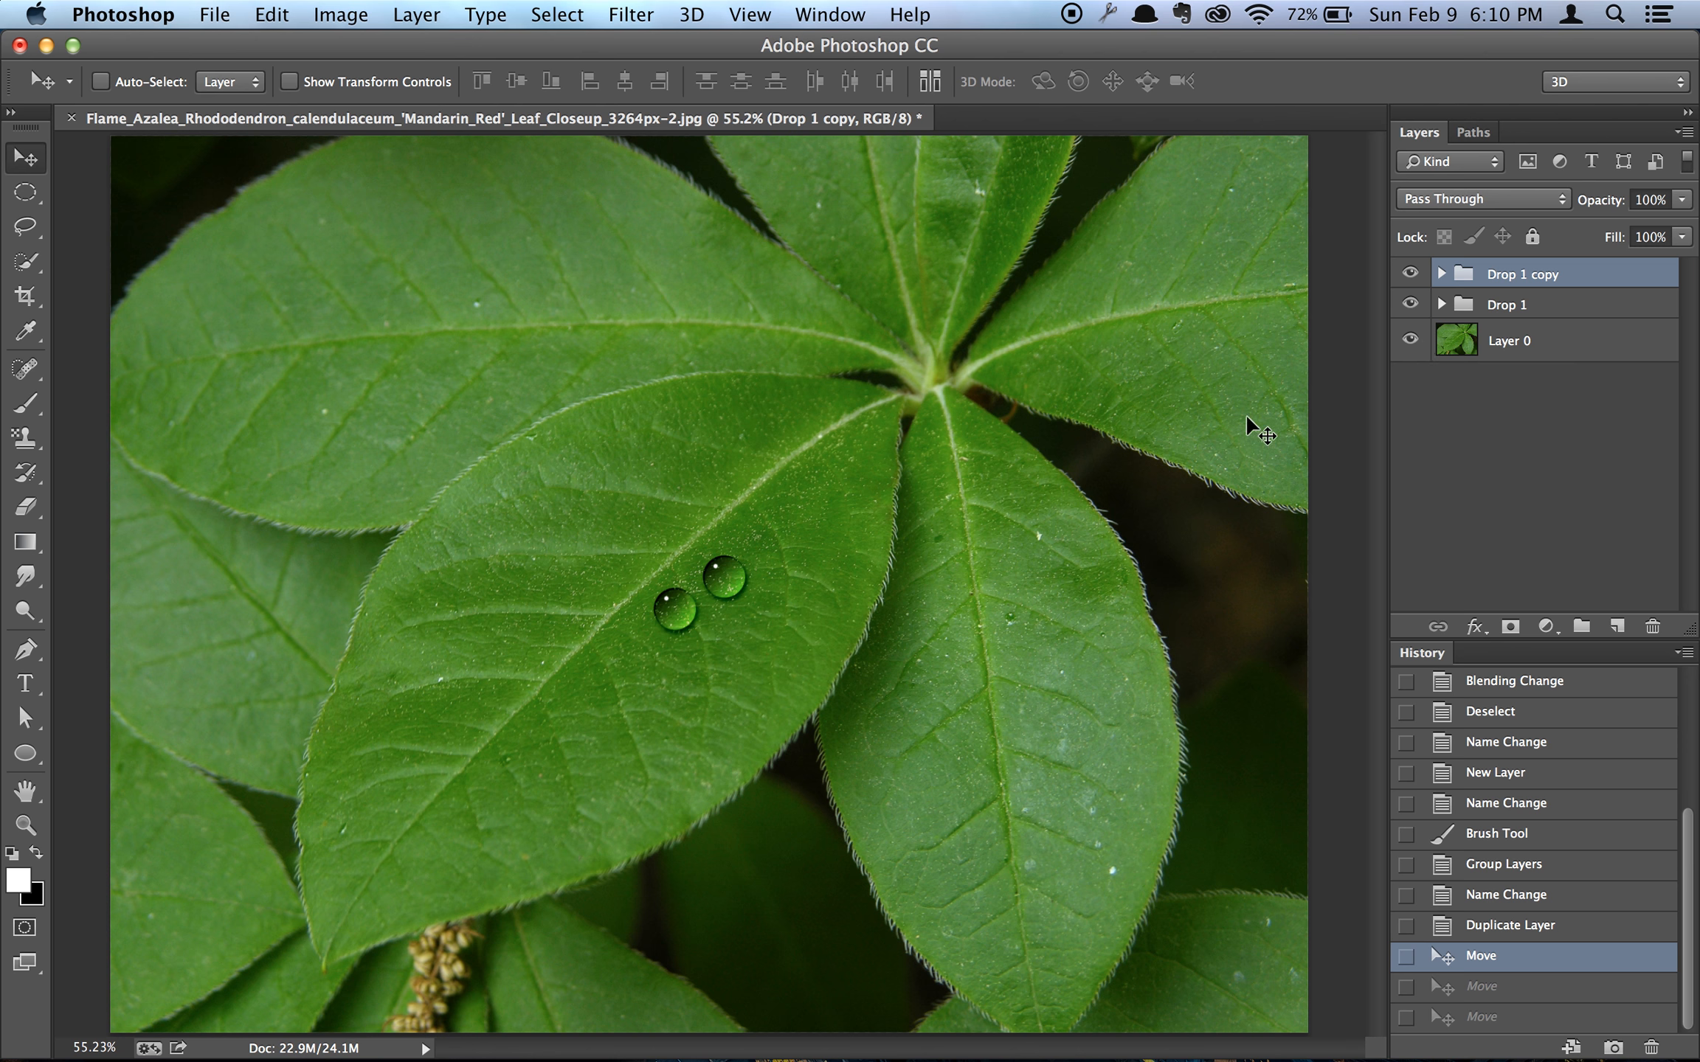
# - Scale the copied drop group down with Free Transform and place it just below and to the left of the original drop
pyautogui.press('super+t')
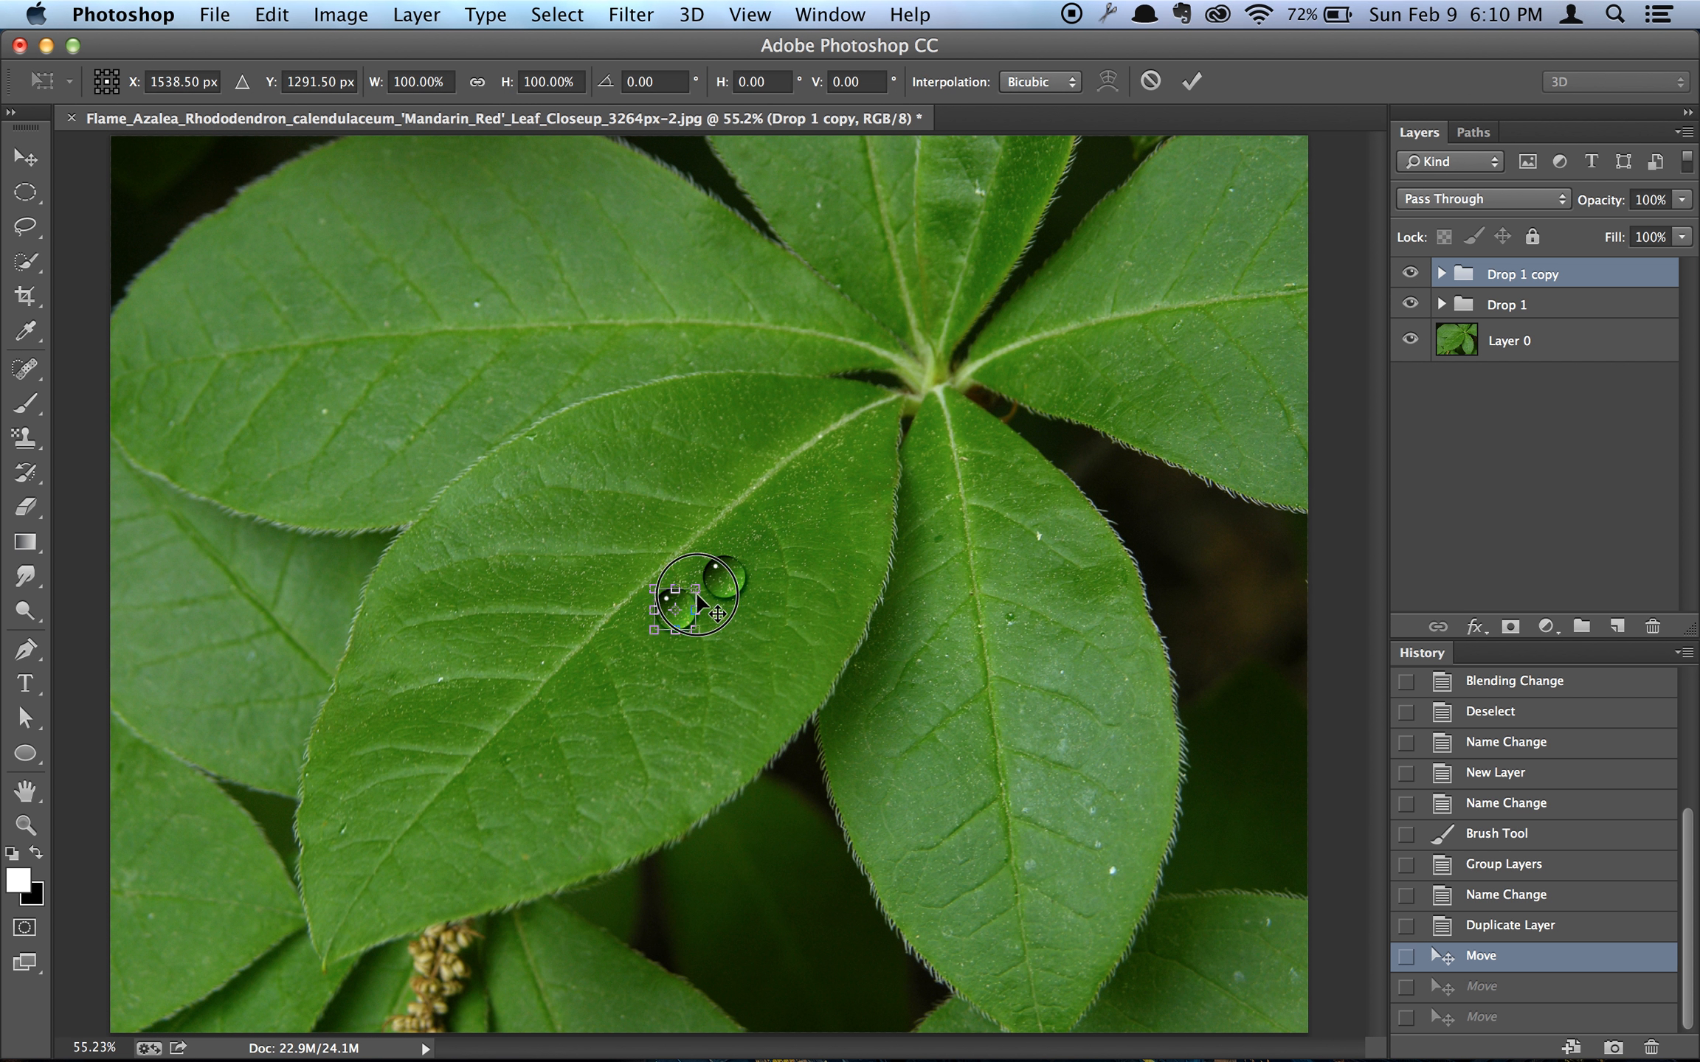
pyautogui.moveTo(690, 627); pyautogui.dragTo(714, 616)
pyautogui.press('Return')
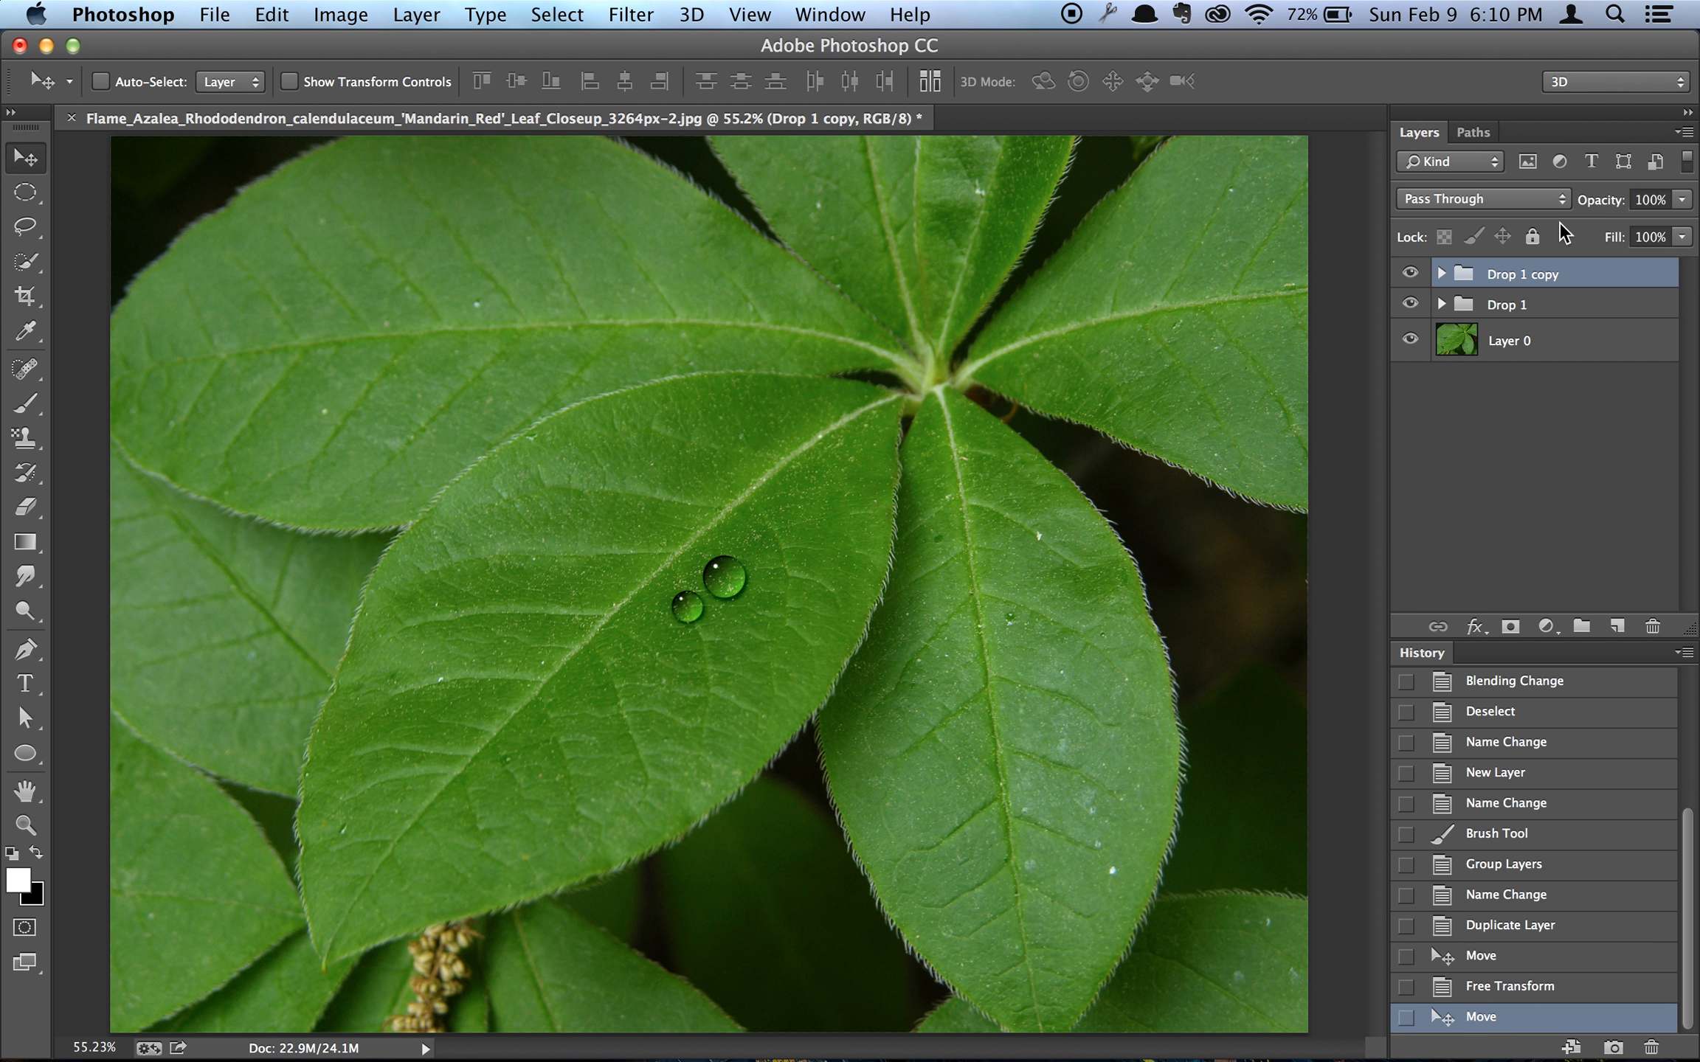
# - Duplicate the small drop group, move the copy to the upper left of the original drop, and enlarge it slightly with Free Transform
pyautogui.press('super+j')
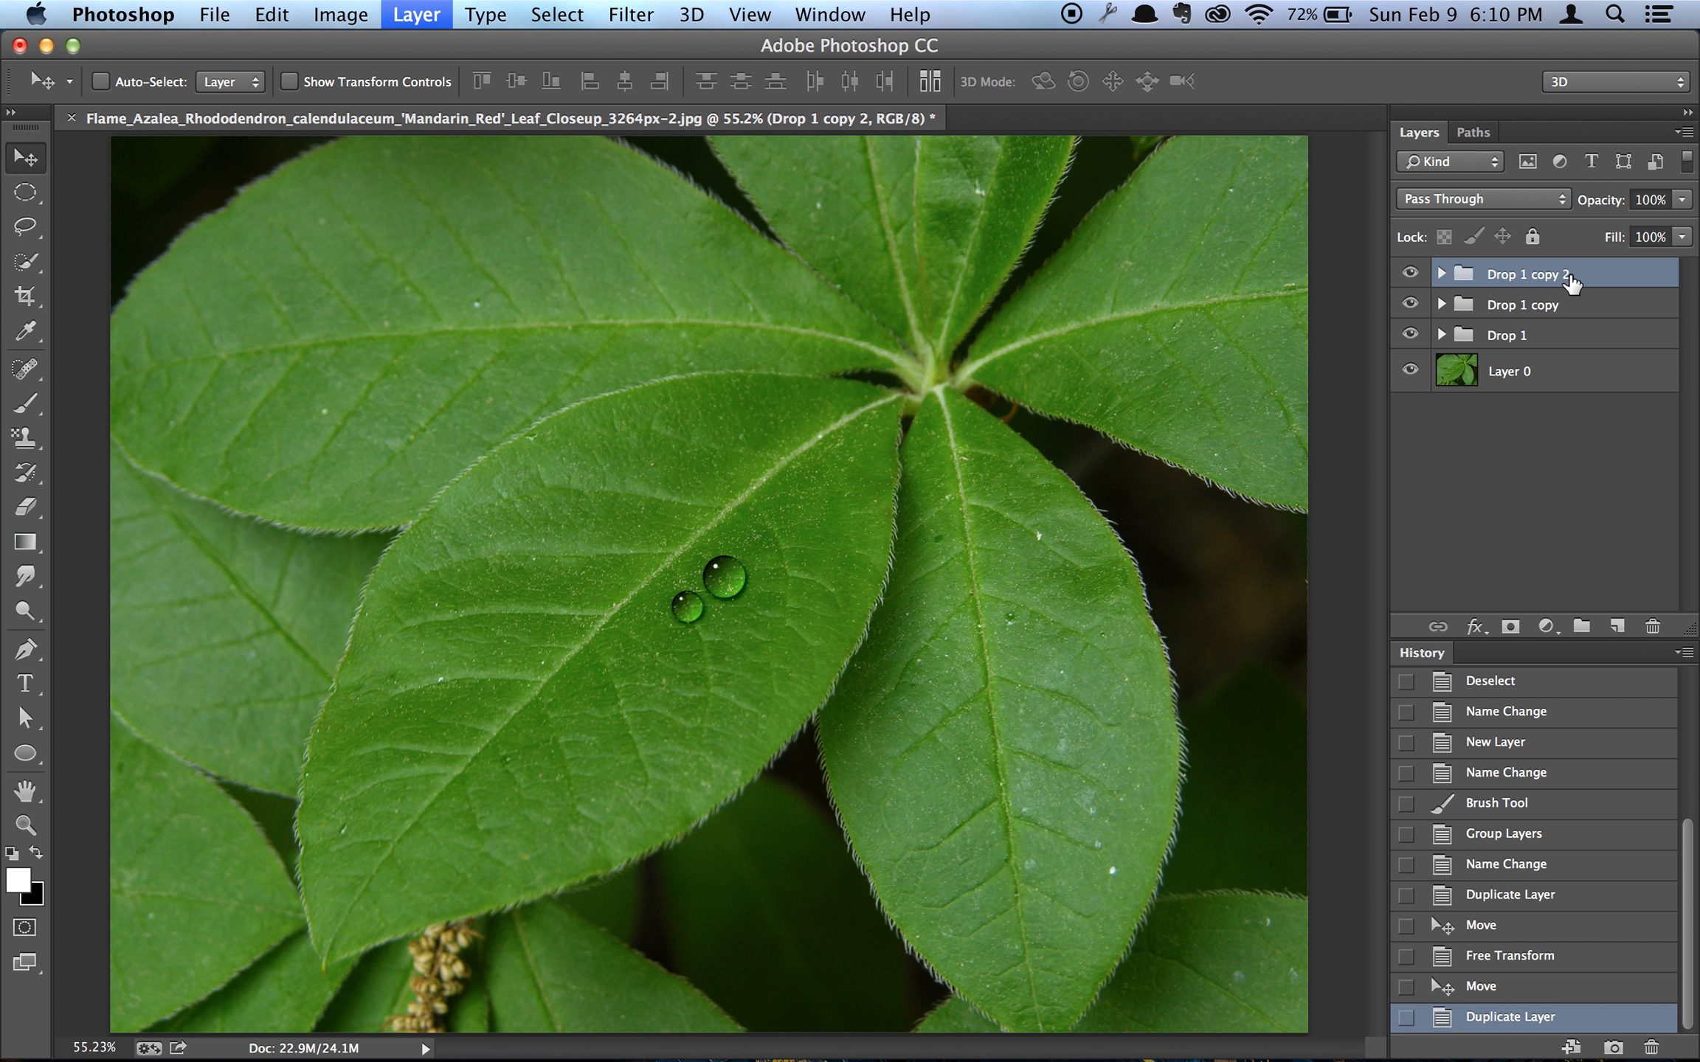
pyautogui.moveTo(683, 607); pyautogui.dragTo(672, 561)
pyautogui.press('super+t')
pyautogui.press('Return')
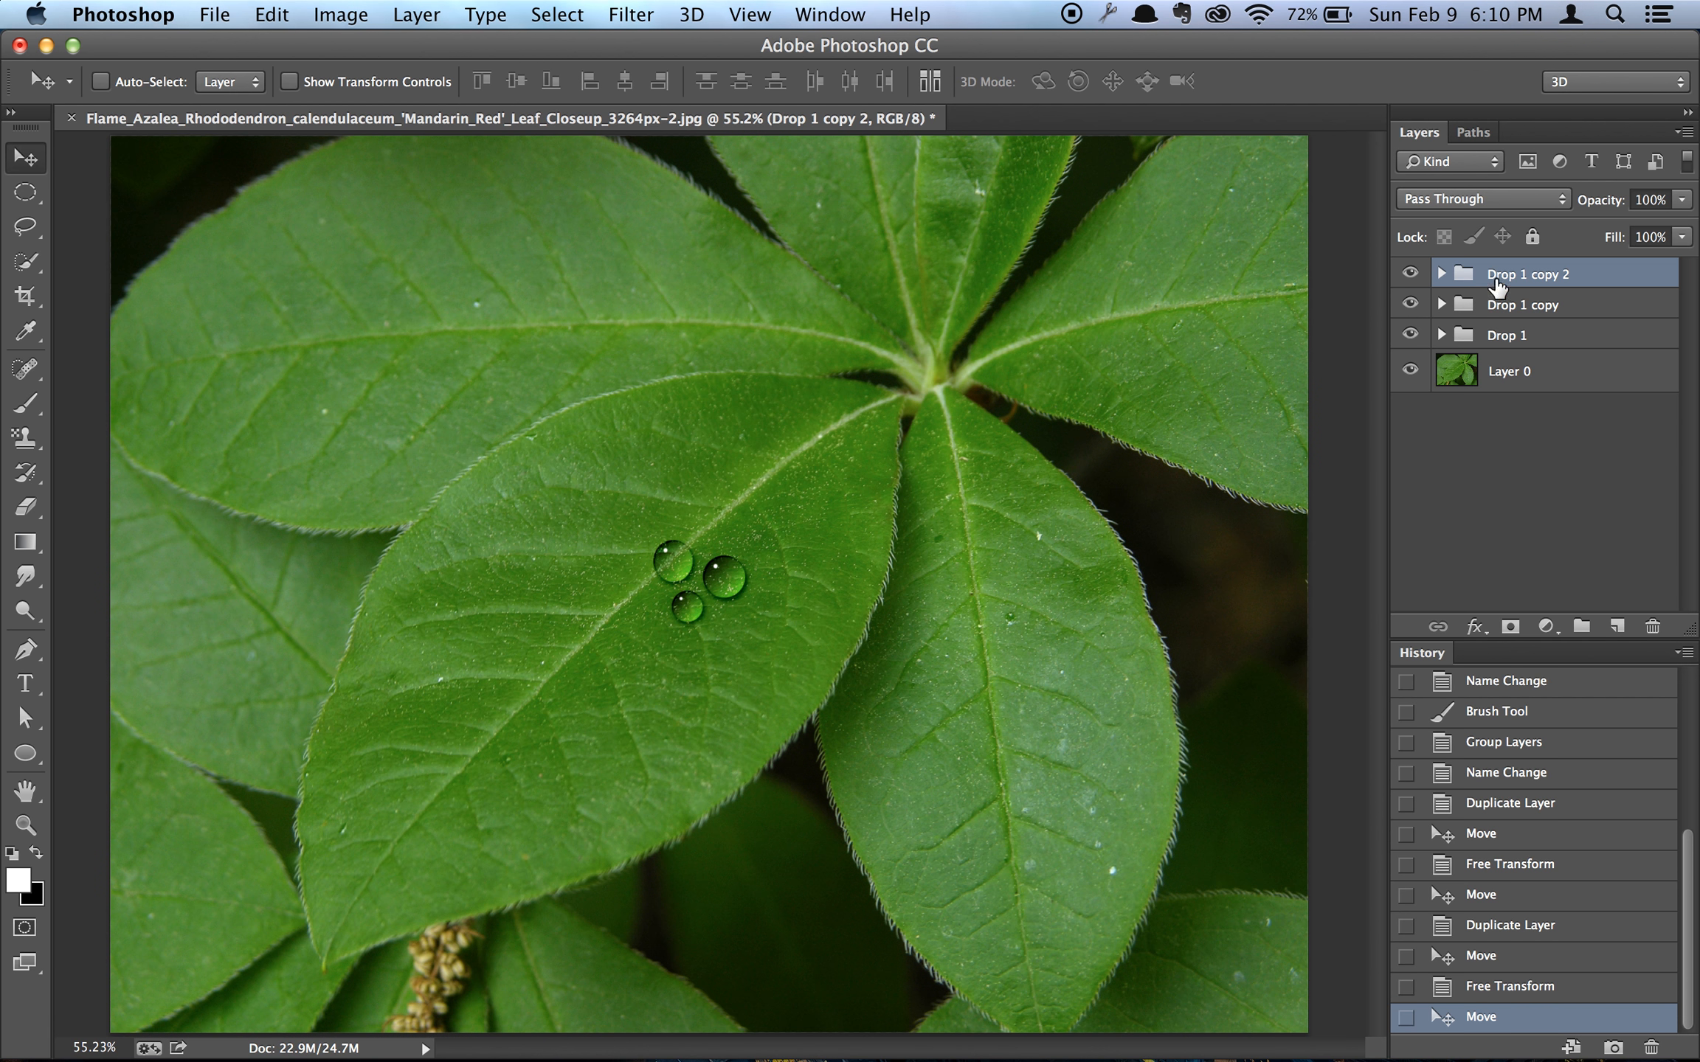
# - Duplicate the upper-left drop group and move the copy to the upper right of the other drops
pyautogui.press('super+j')
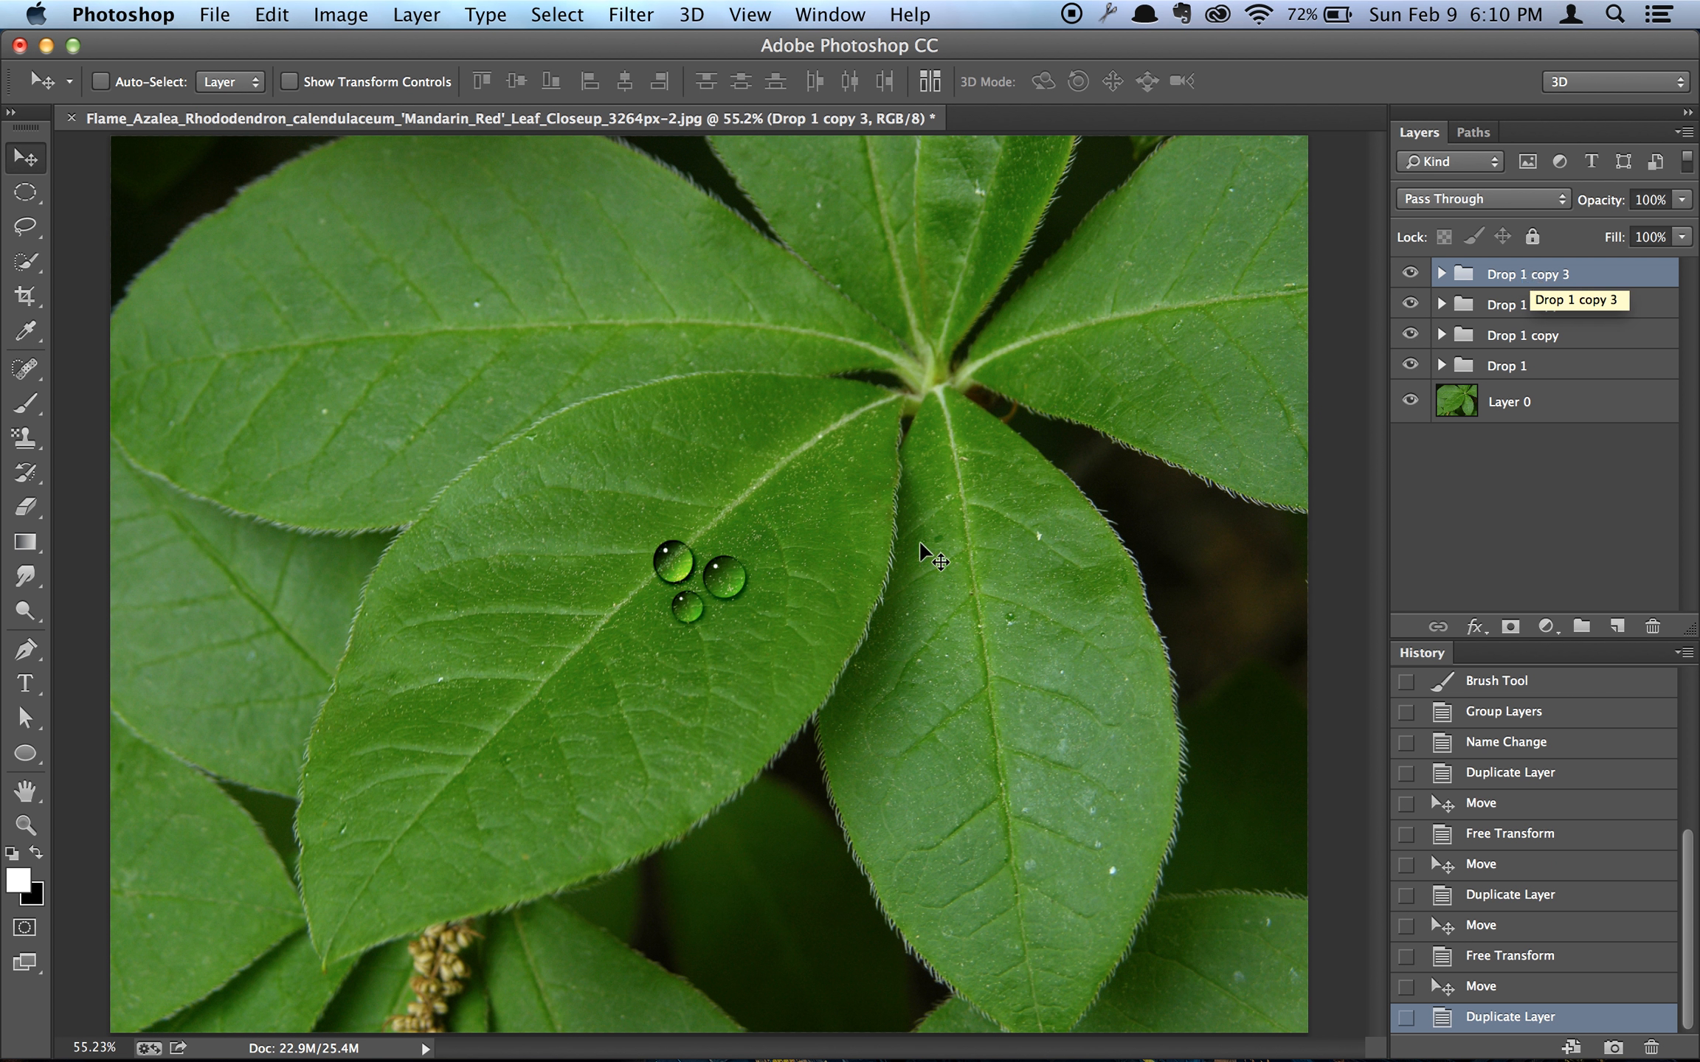
pyautogui.moveTo(679, 579); pyautogui.dragTo(763, 538)
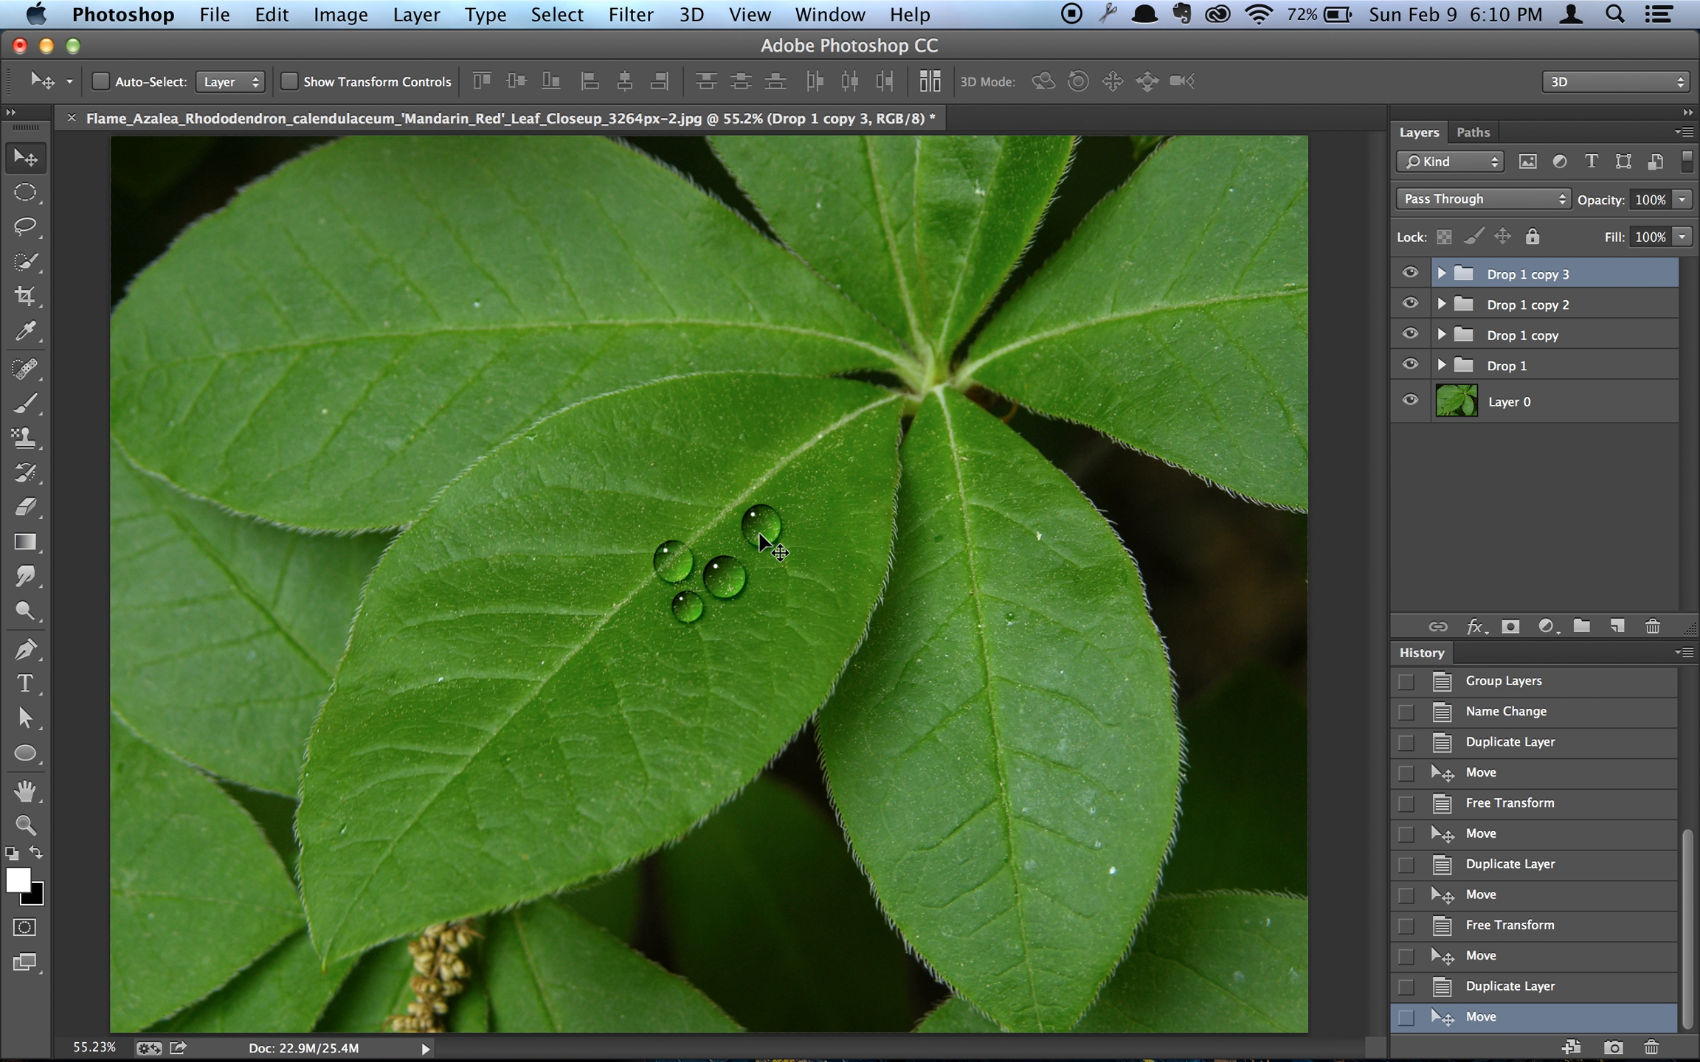
pyautogui.click(631, 11)
pyautogui.click(491, 298)
# - Select the drop layer inside the newest drop copy's group and open it in the Liquify filter
pyautogui.click(1442, 274)
pyautogui.click(1550, 352)
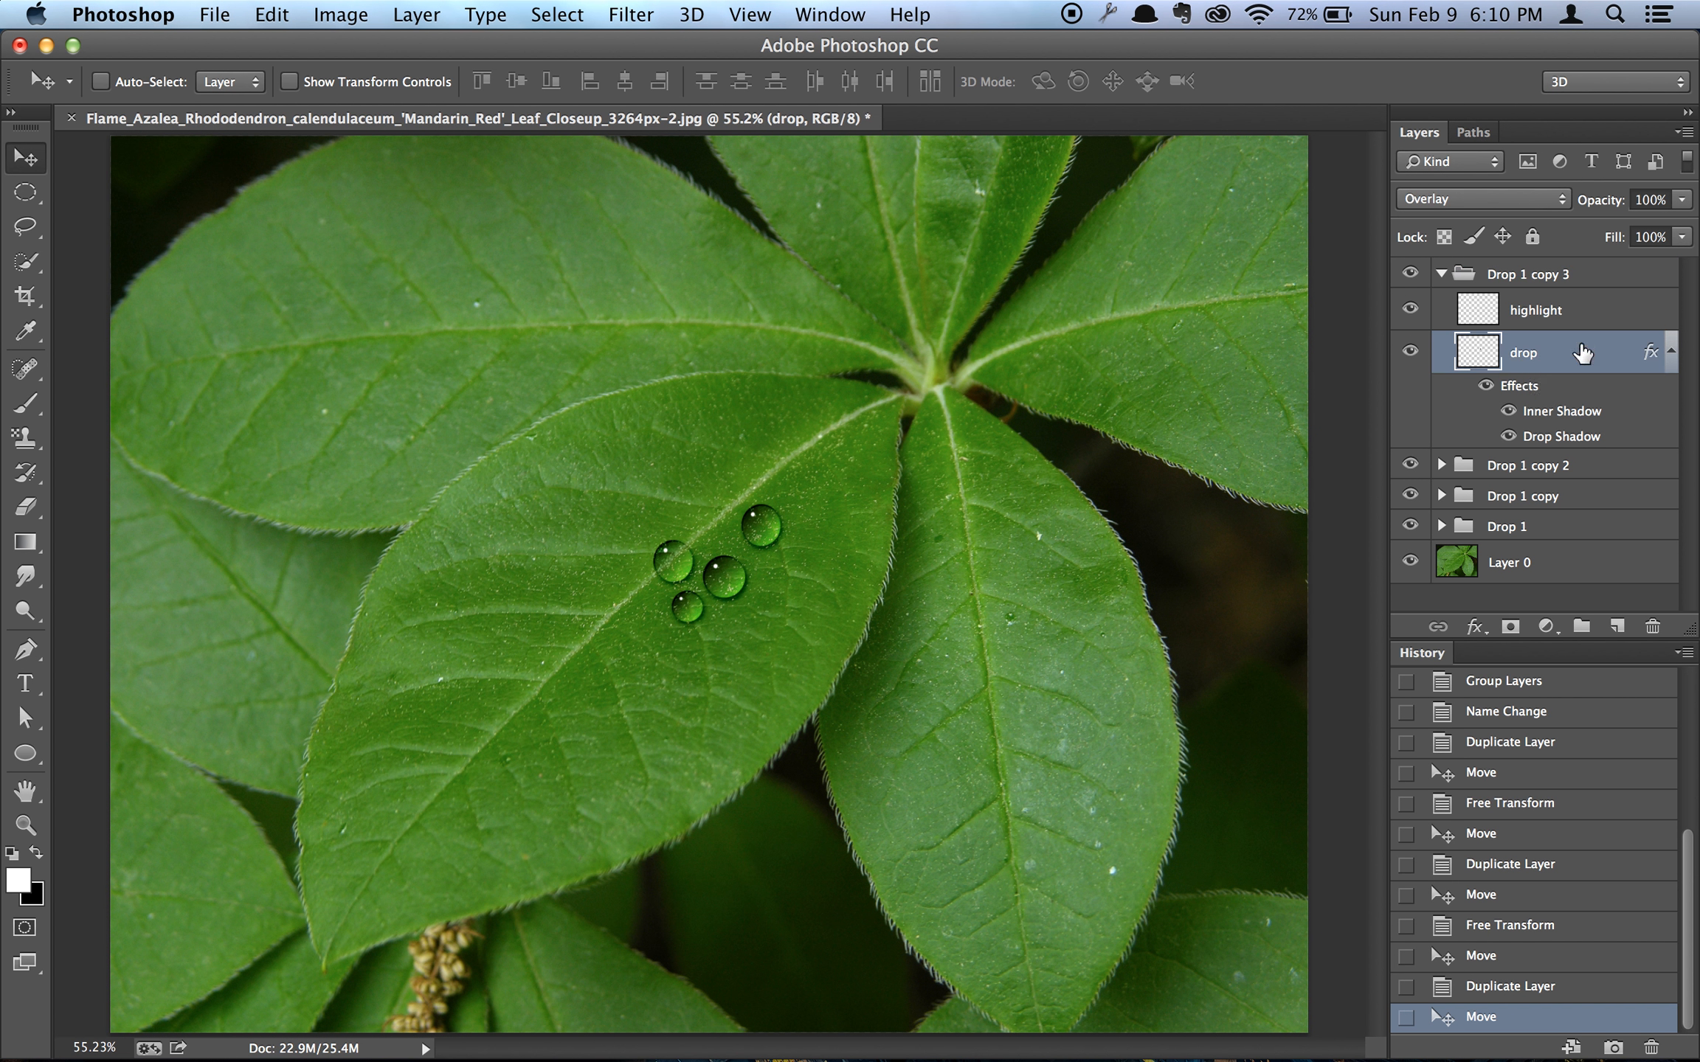
pyautogui.click(639, 9)
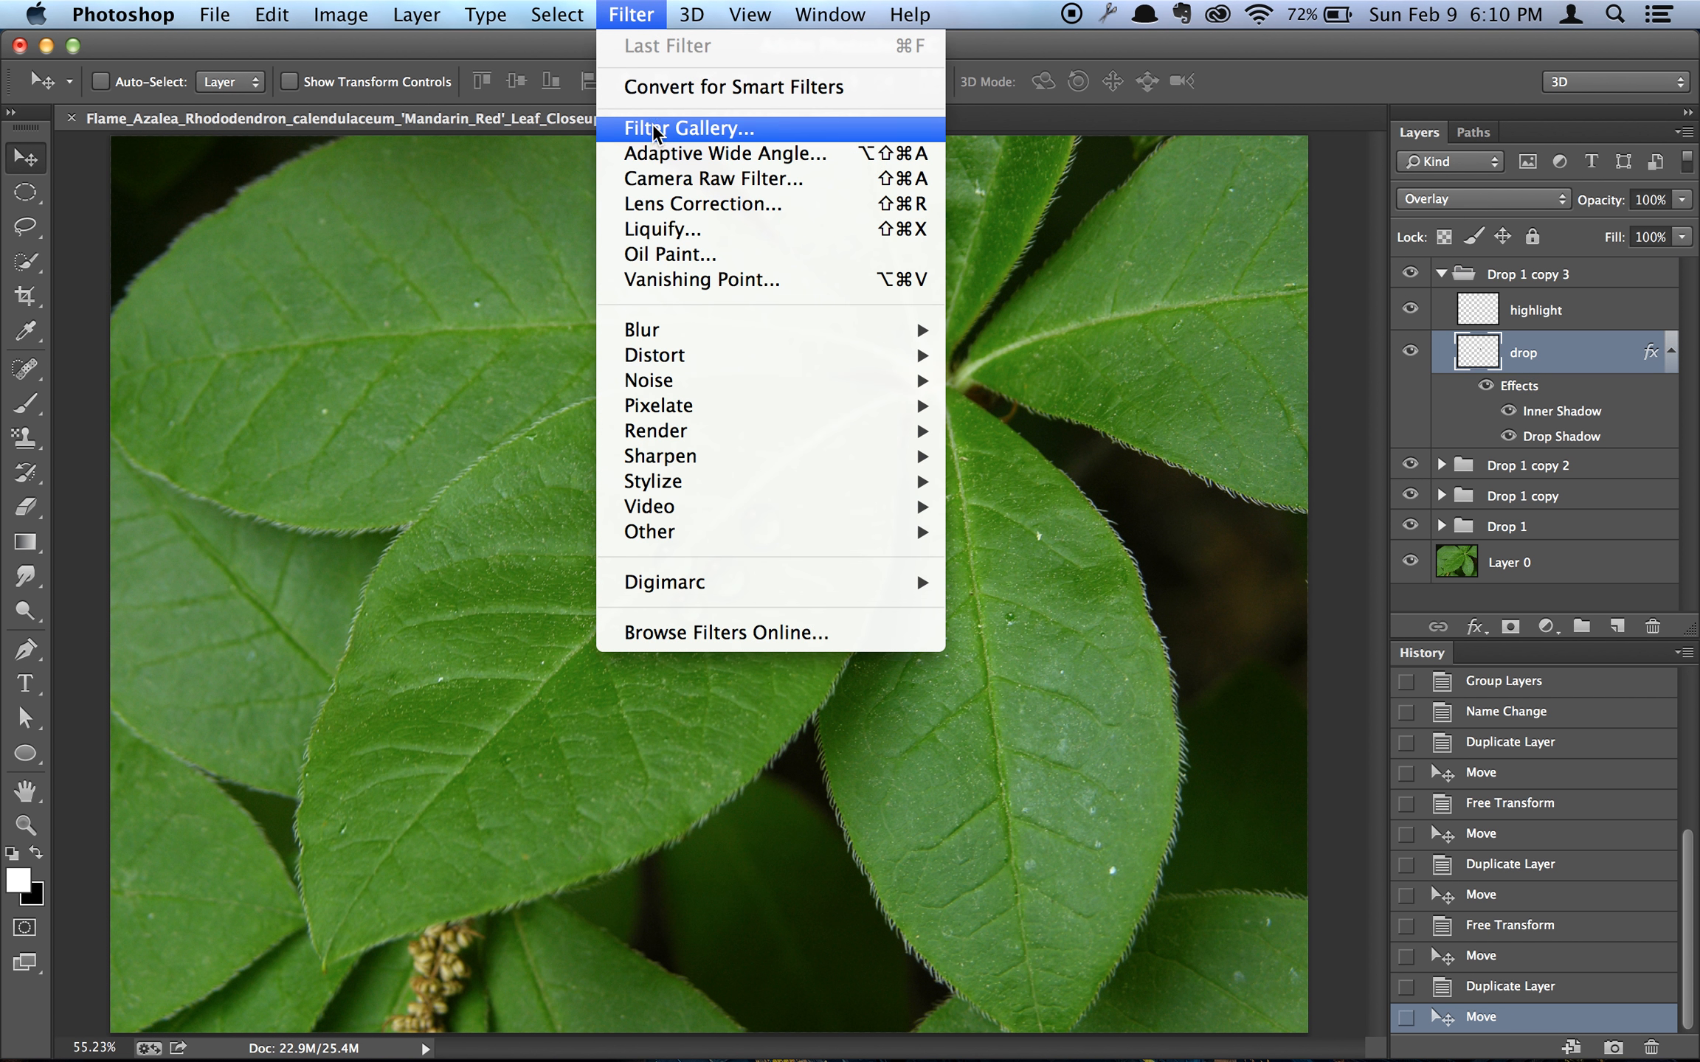
pyautogui.click(641, 225)
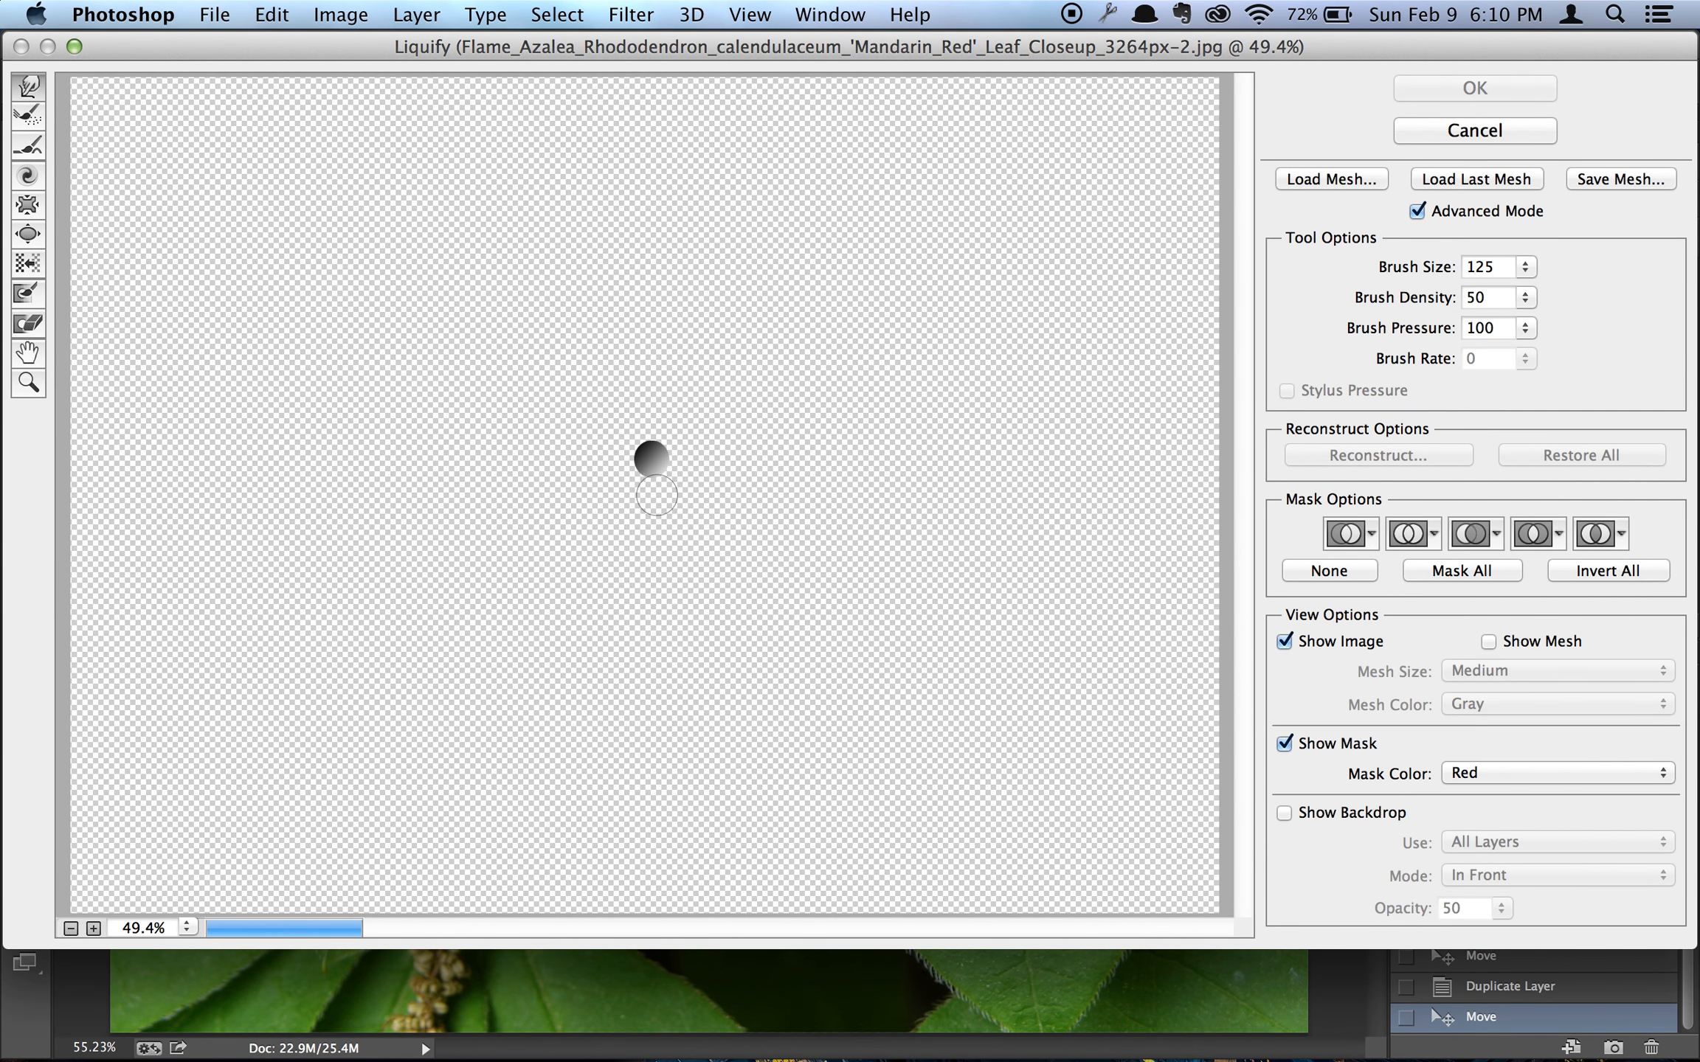
# - With a Liquify brush size of 100, pull the drop's upper-right edge outward into a teardrop tail and apply the filter
pyautogui.press('[')
pyautogui.press('[')
pyautogui.press('[')
pyautogui.press(']')
pyautogui.press('[')
pyautogui.moveTo(663, 445); pyautogui.dragTo(669, 441)
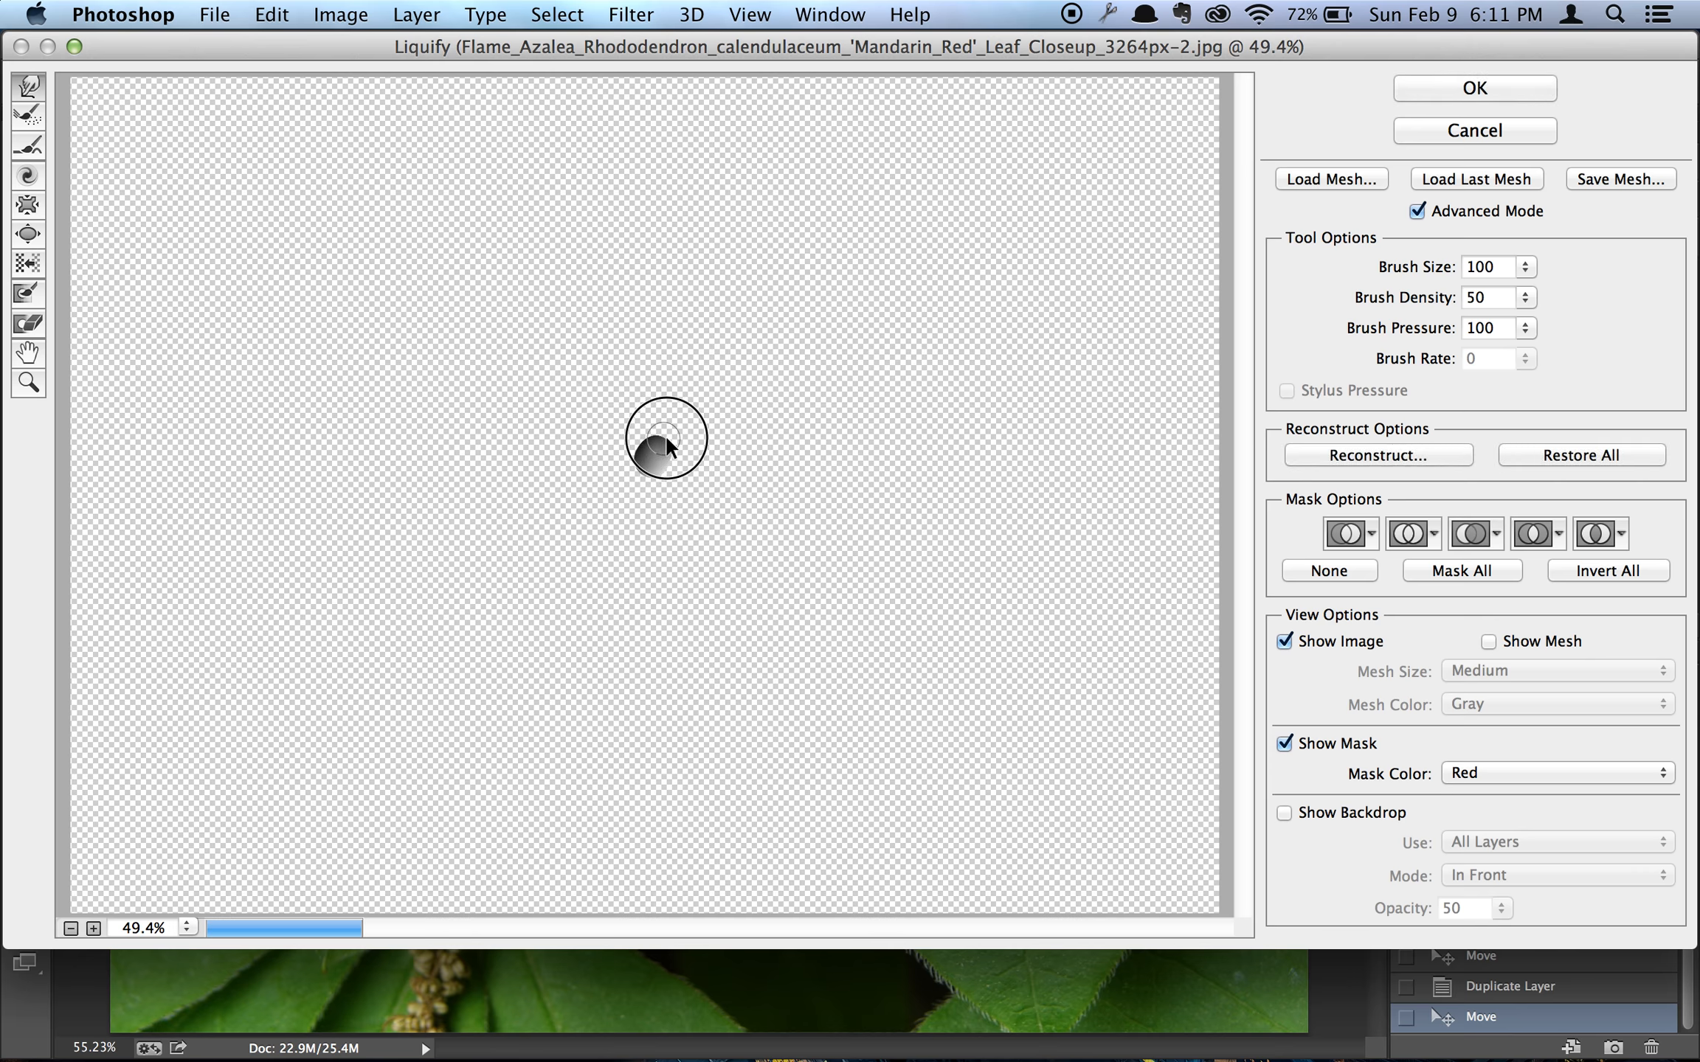
pyautogui.moveTo(697, 435)
pyautogui.mouseDown()
pyautogui.moveTo(707, 425)
pyautogui.moveTo(648, 460)
pyautogui.mouseUp()
pyautogui.click(1475, 89)
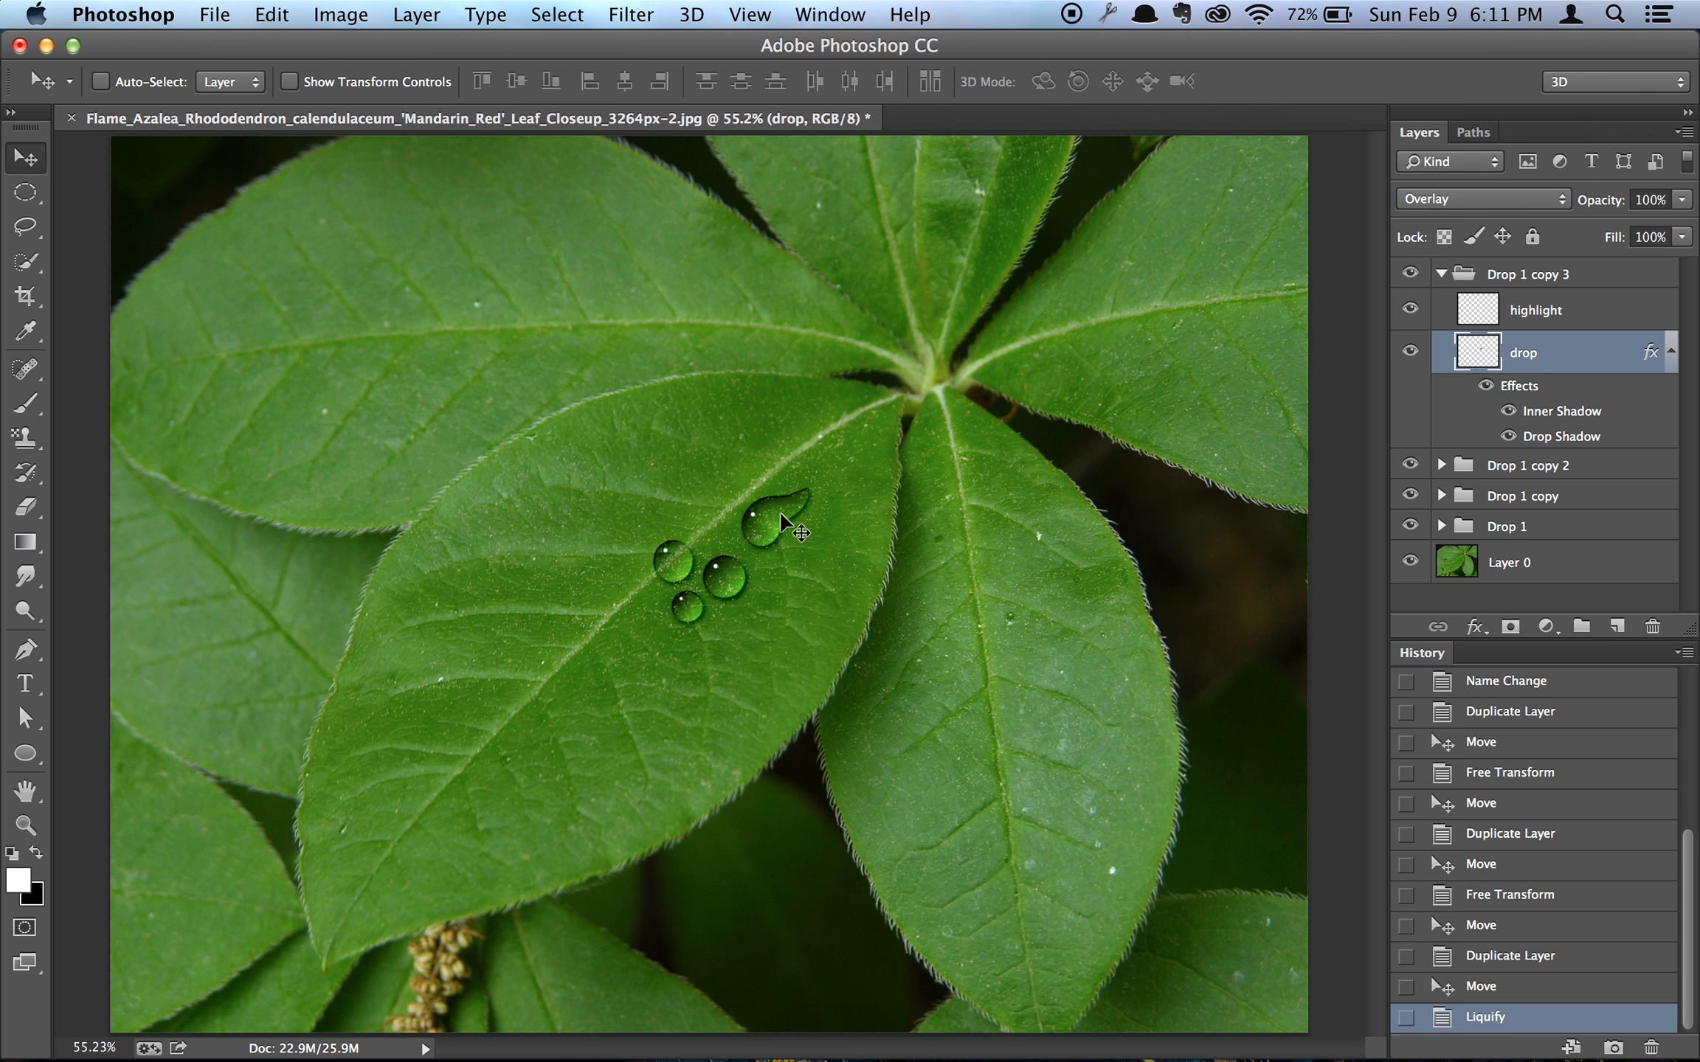
# - Rotate the whole teardrop group about -28° with Free Transform and move it just to the right of the original drop
pyautogui.click(1435, 284)
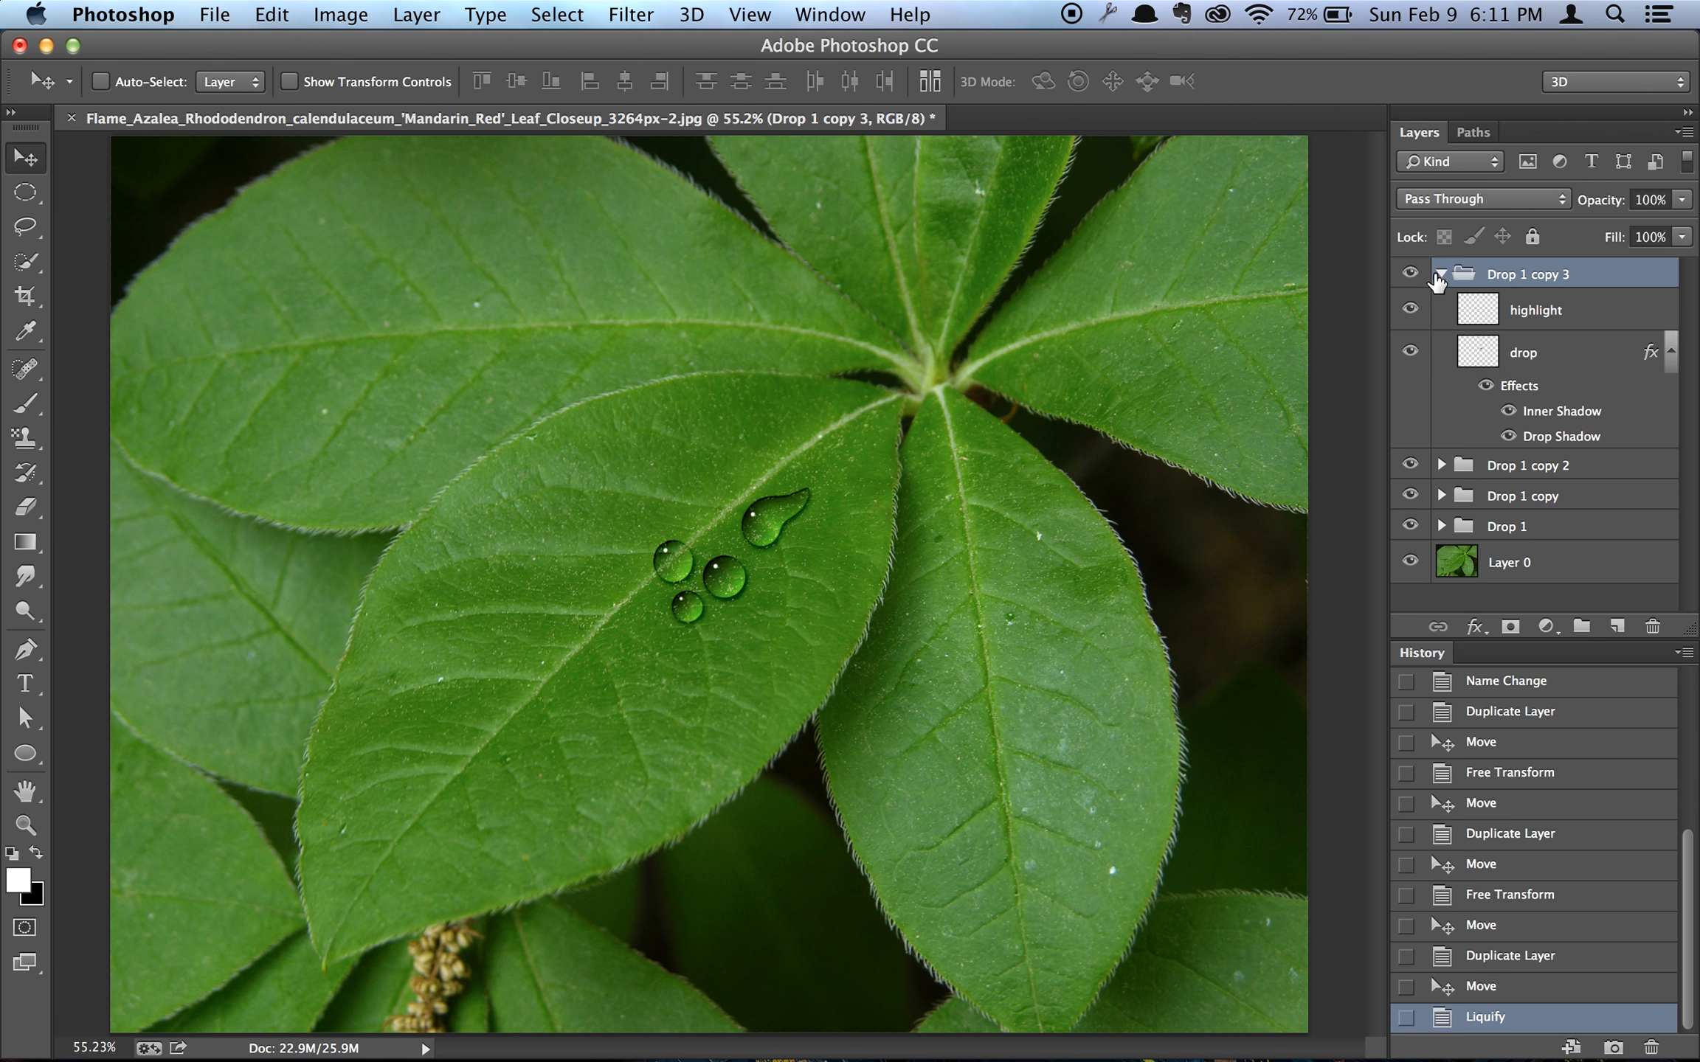
pyautogui.click(1441, 275)
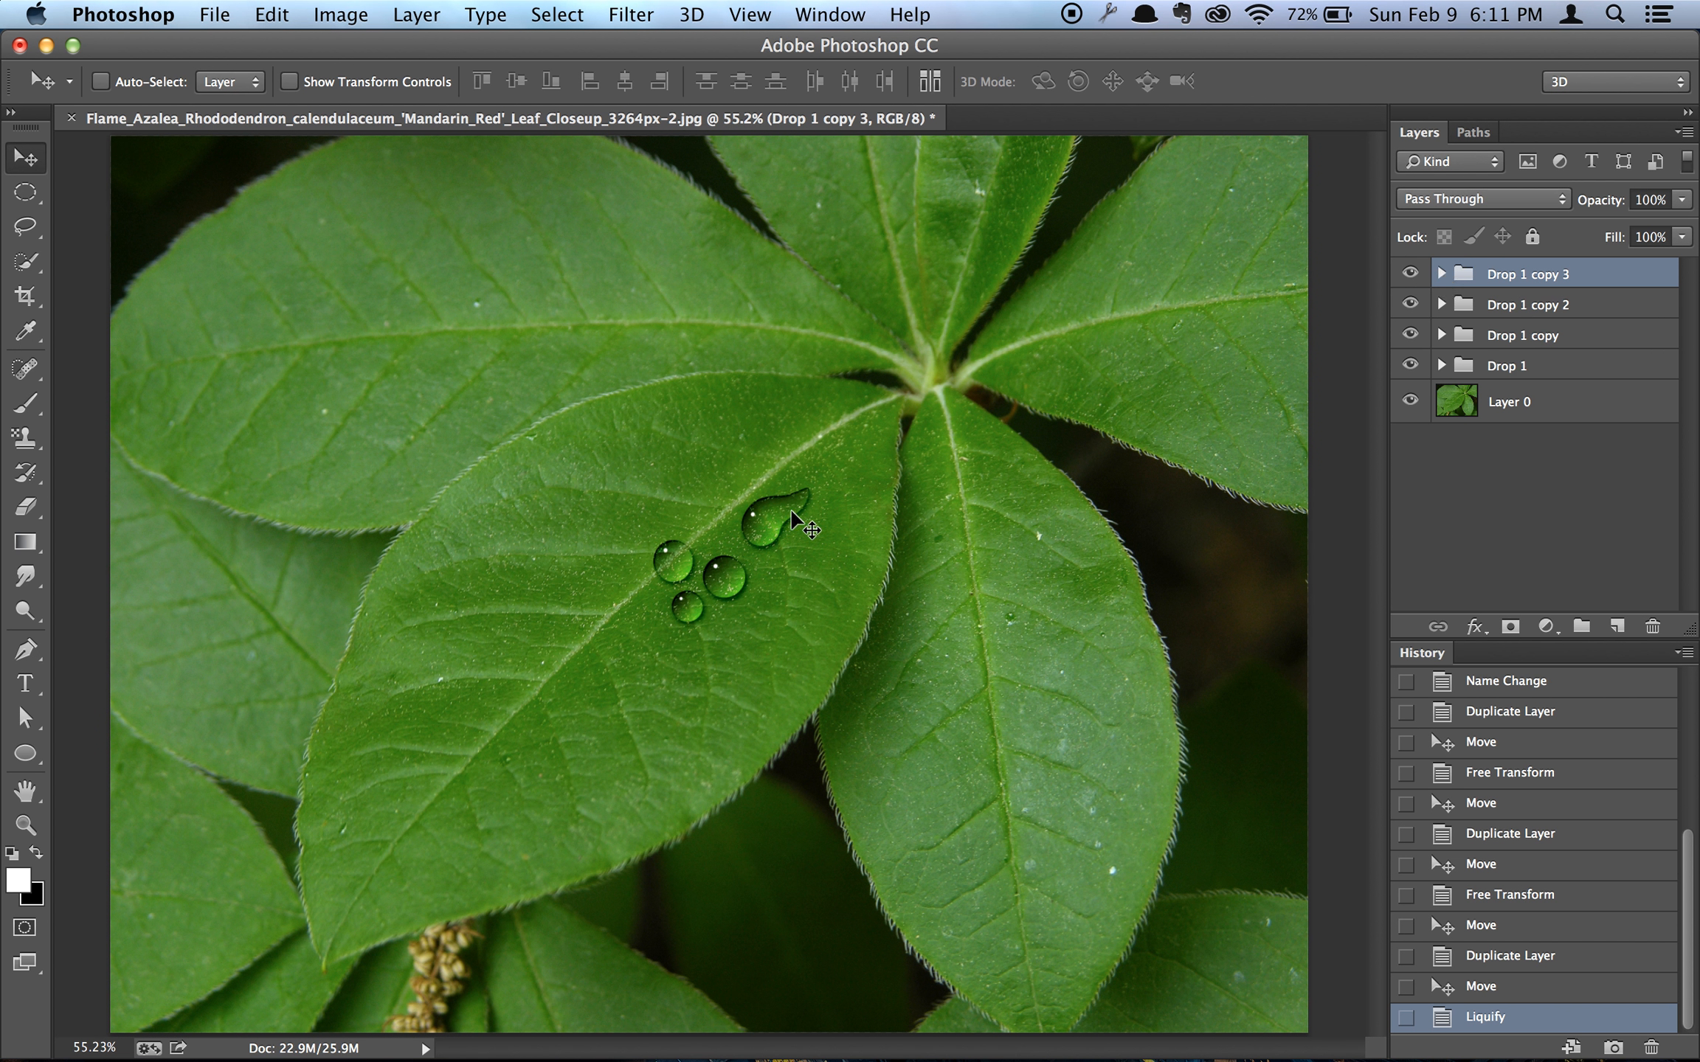
pyautogui.press('super+t')
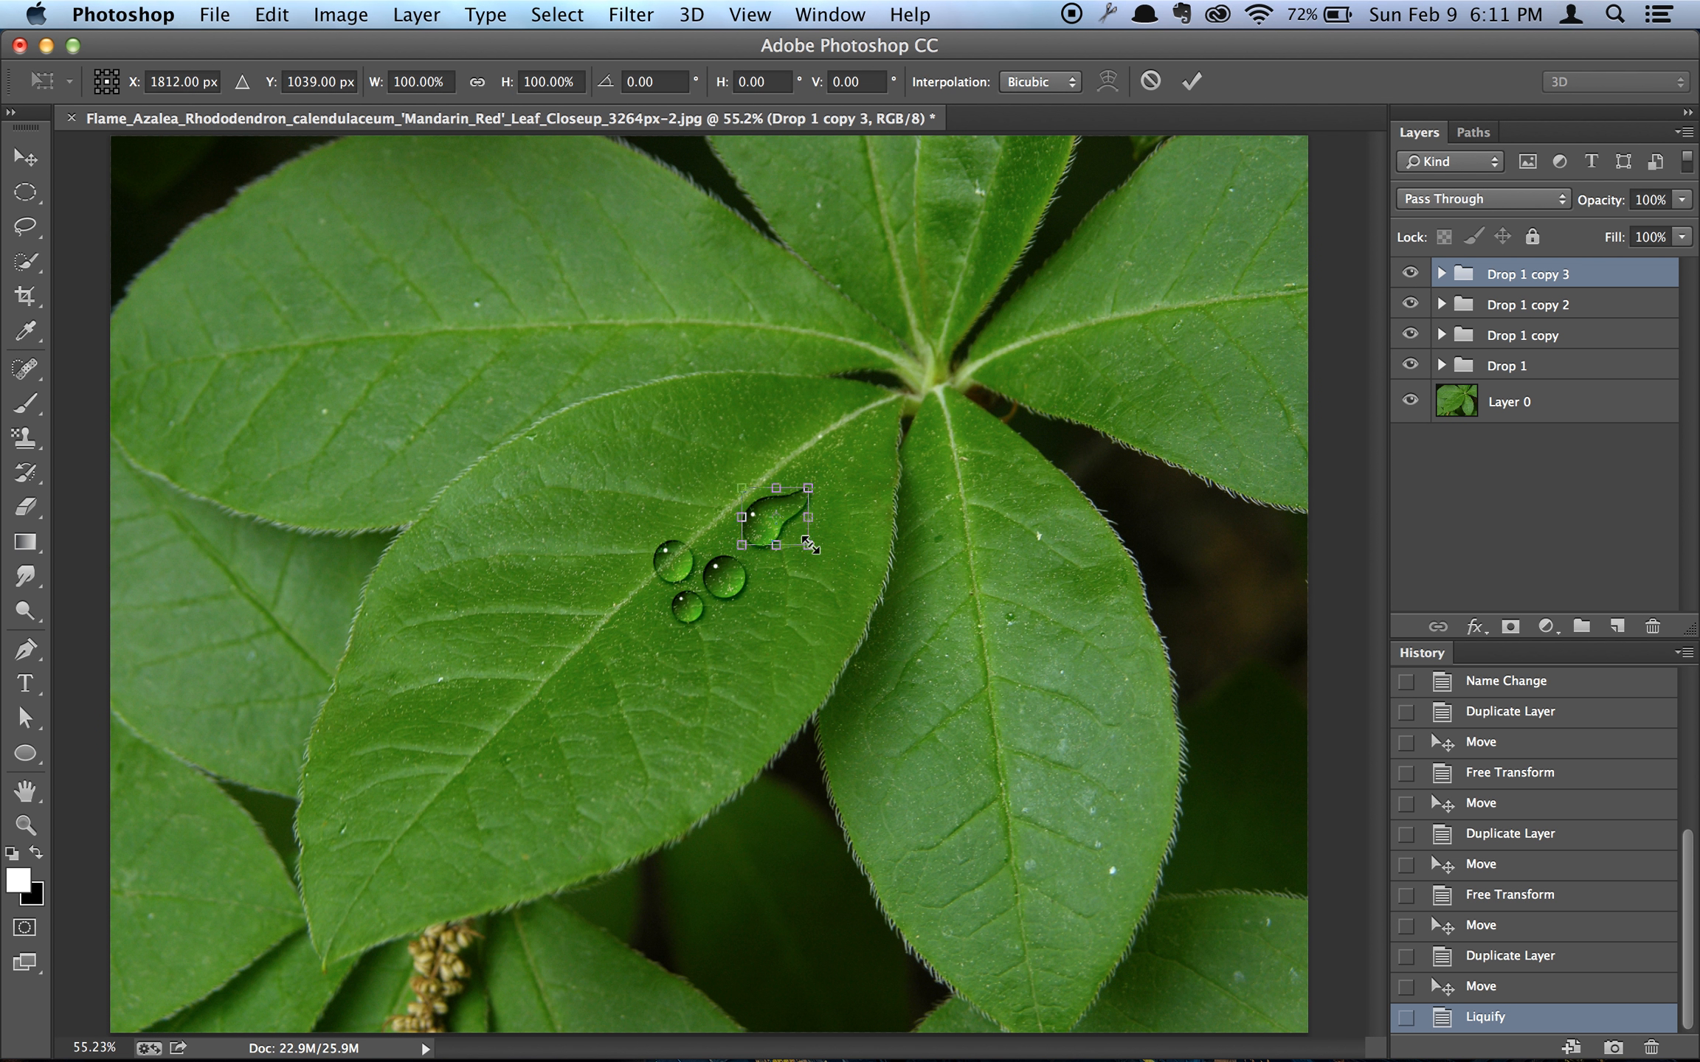
pyautogui.moveTo(824, 563); pyautogui.dragTo(811, 533)
pyautogui.press('super+z')
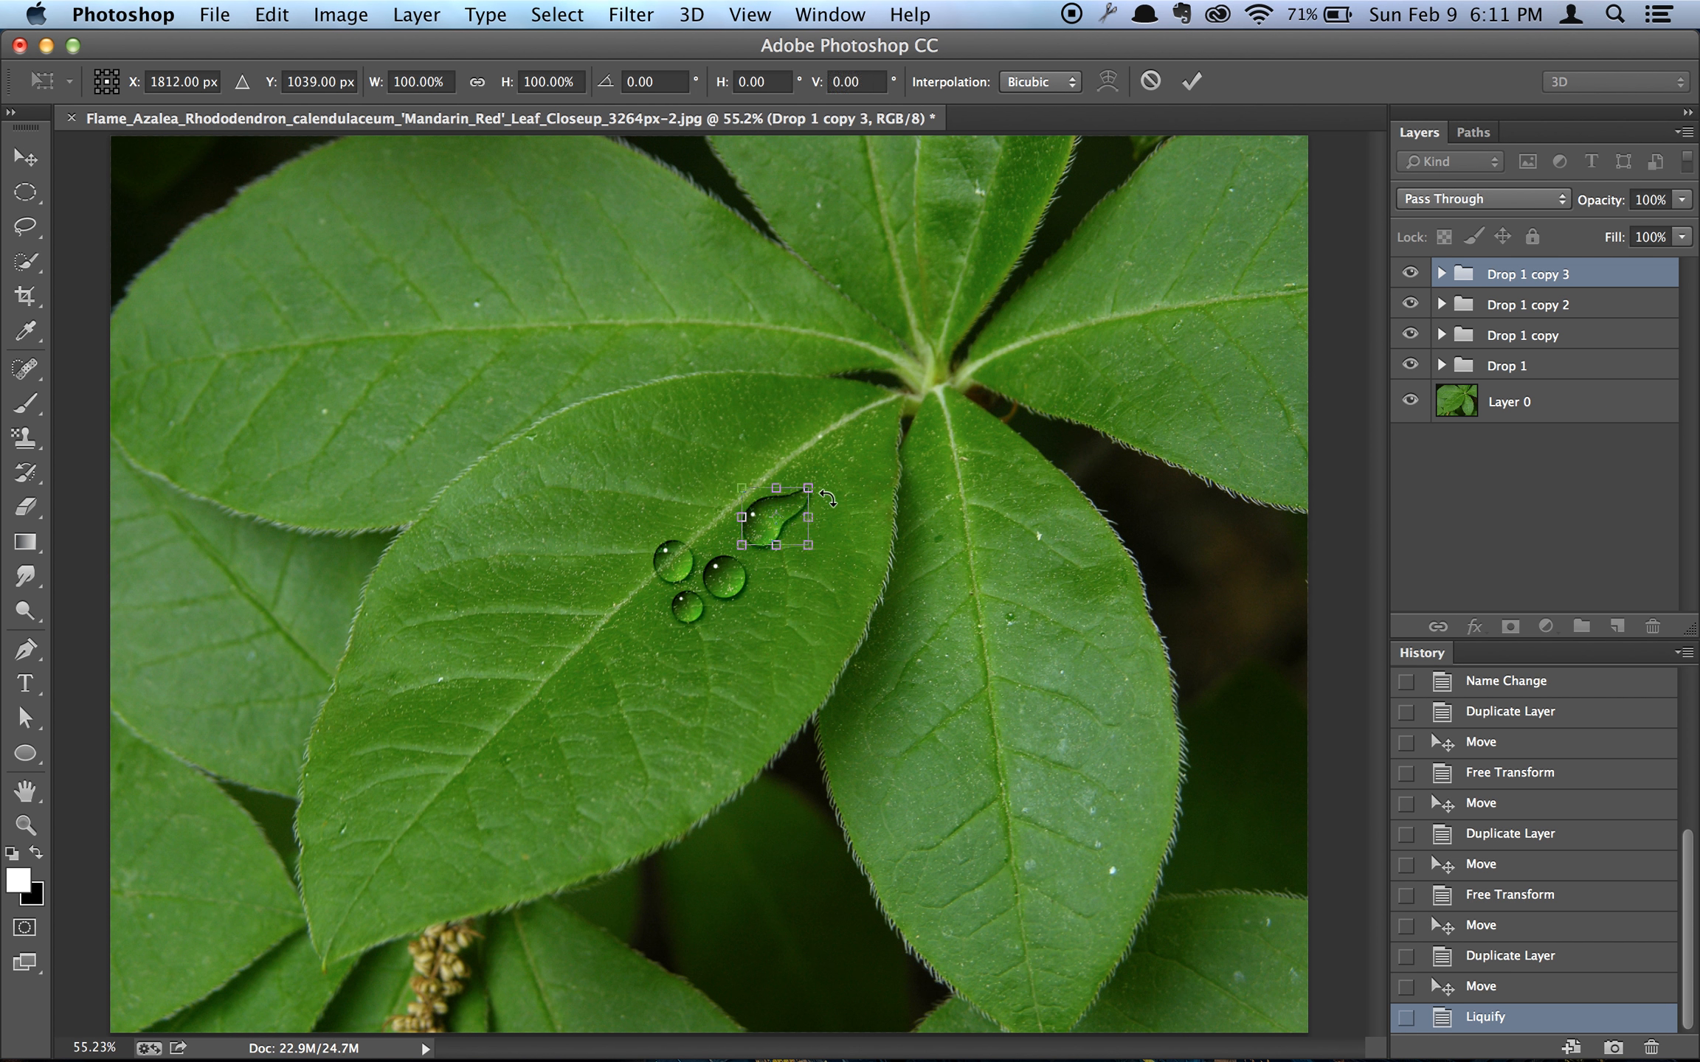
pyautogui.moveTo(830, 500); pyautogui.dragTo(804, 475)
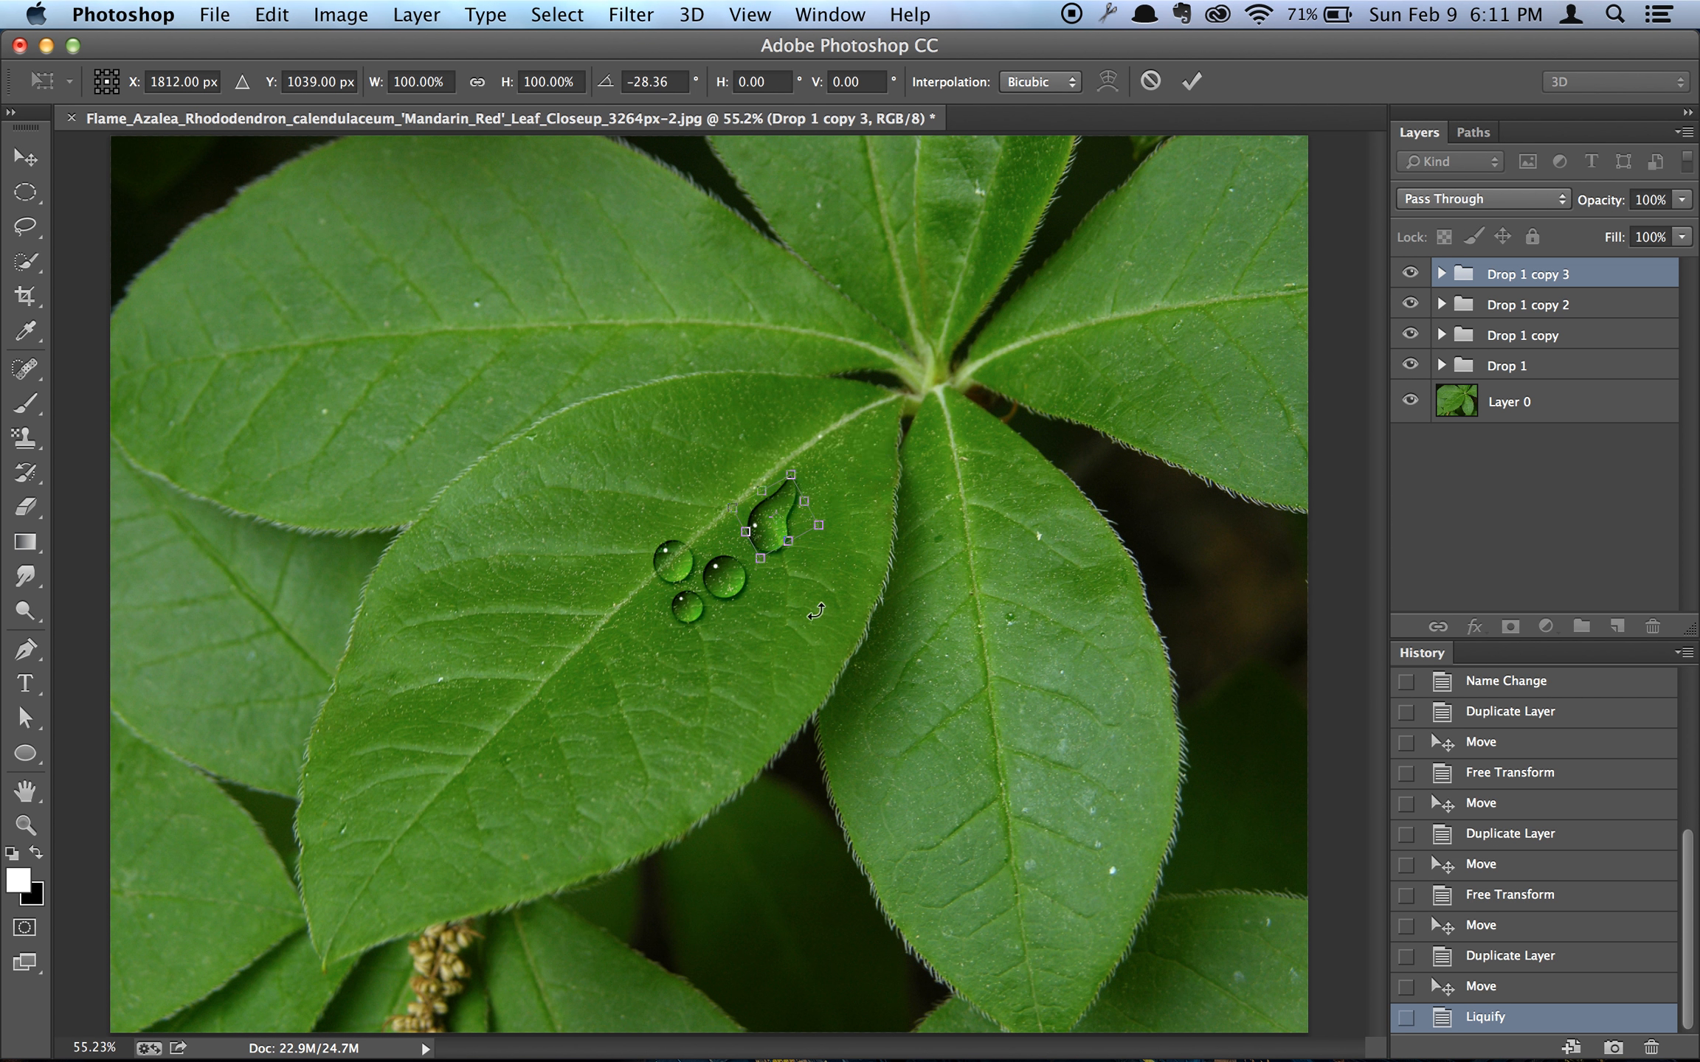
pyautogui.press('Return')
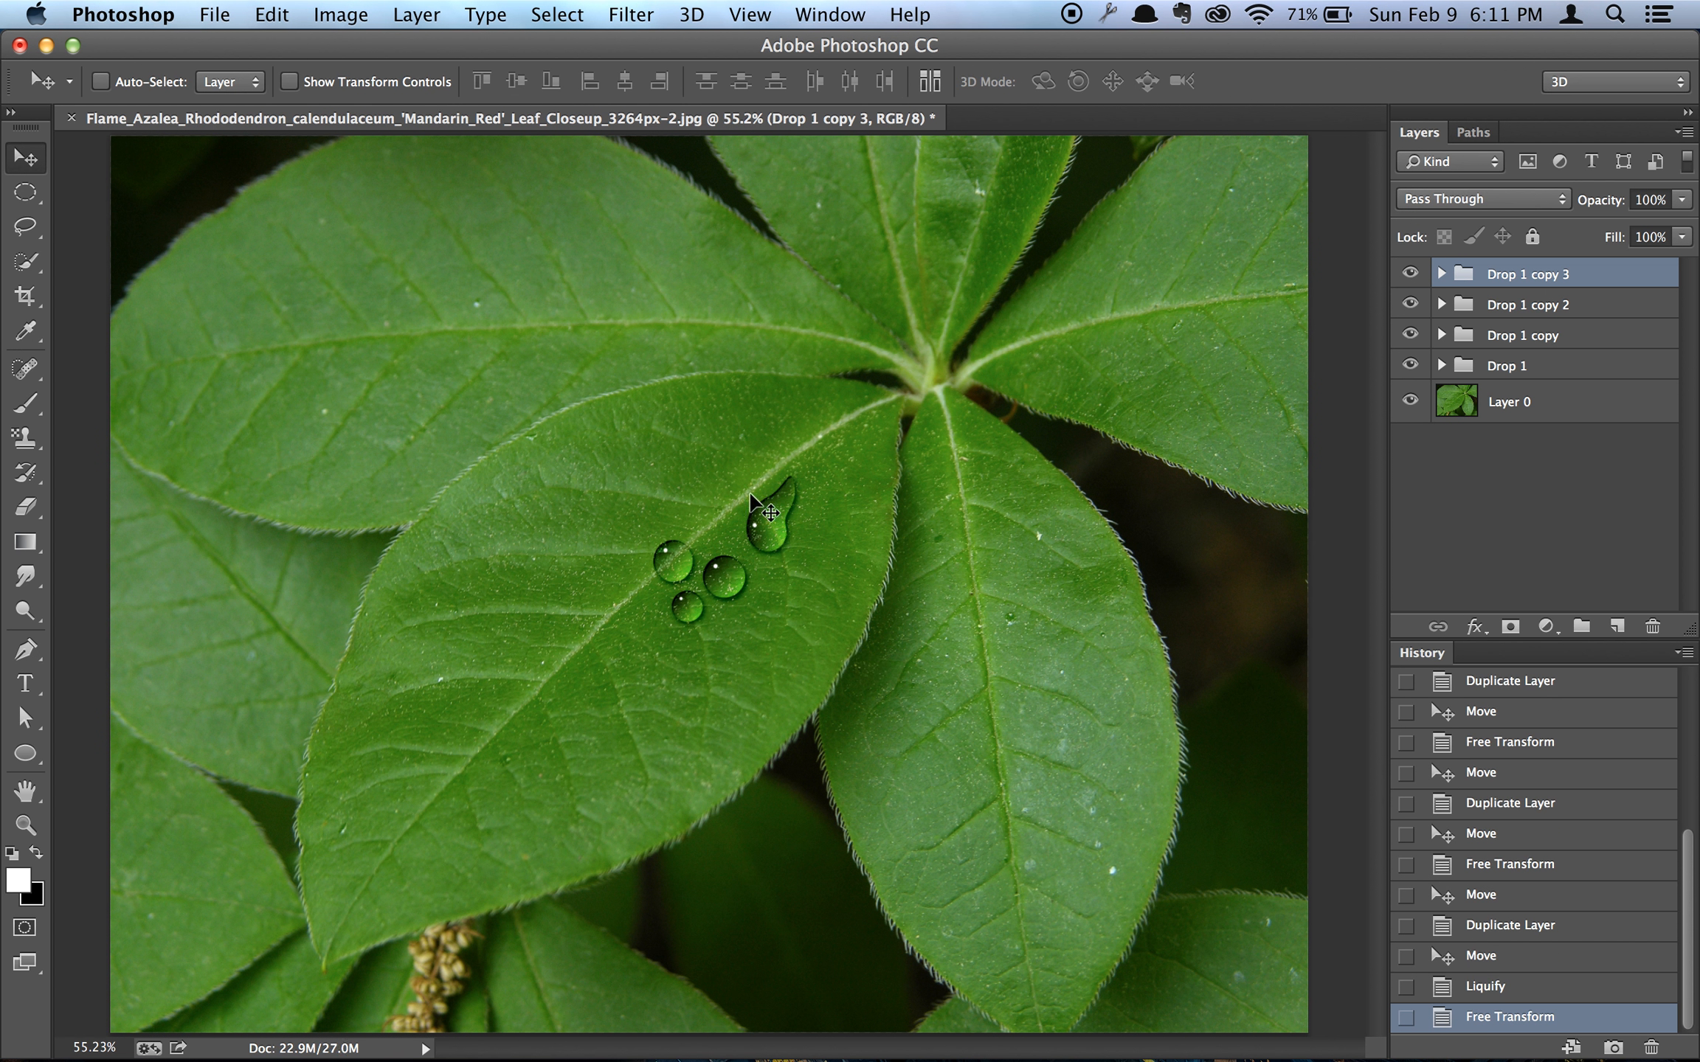
pyautogui.moveTo(776, 550); pyautogui.dragTo(779, 596)
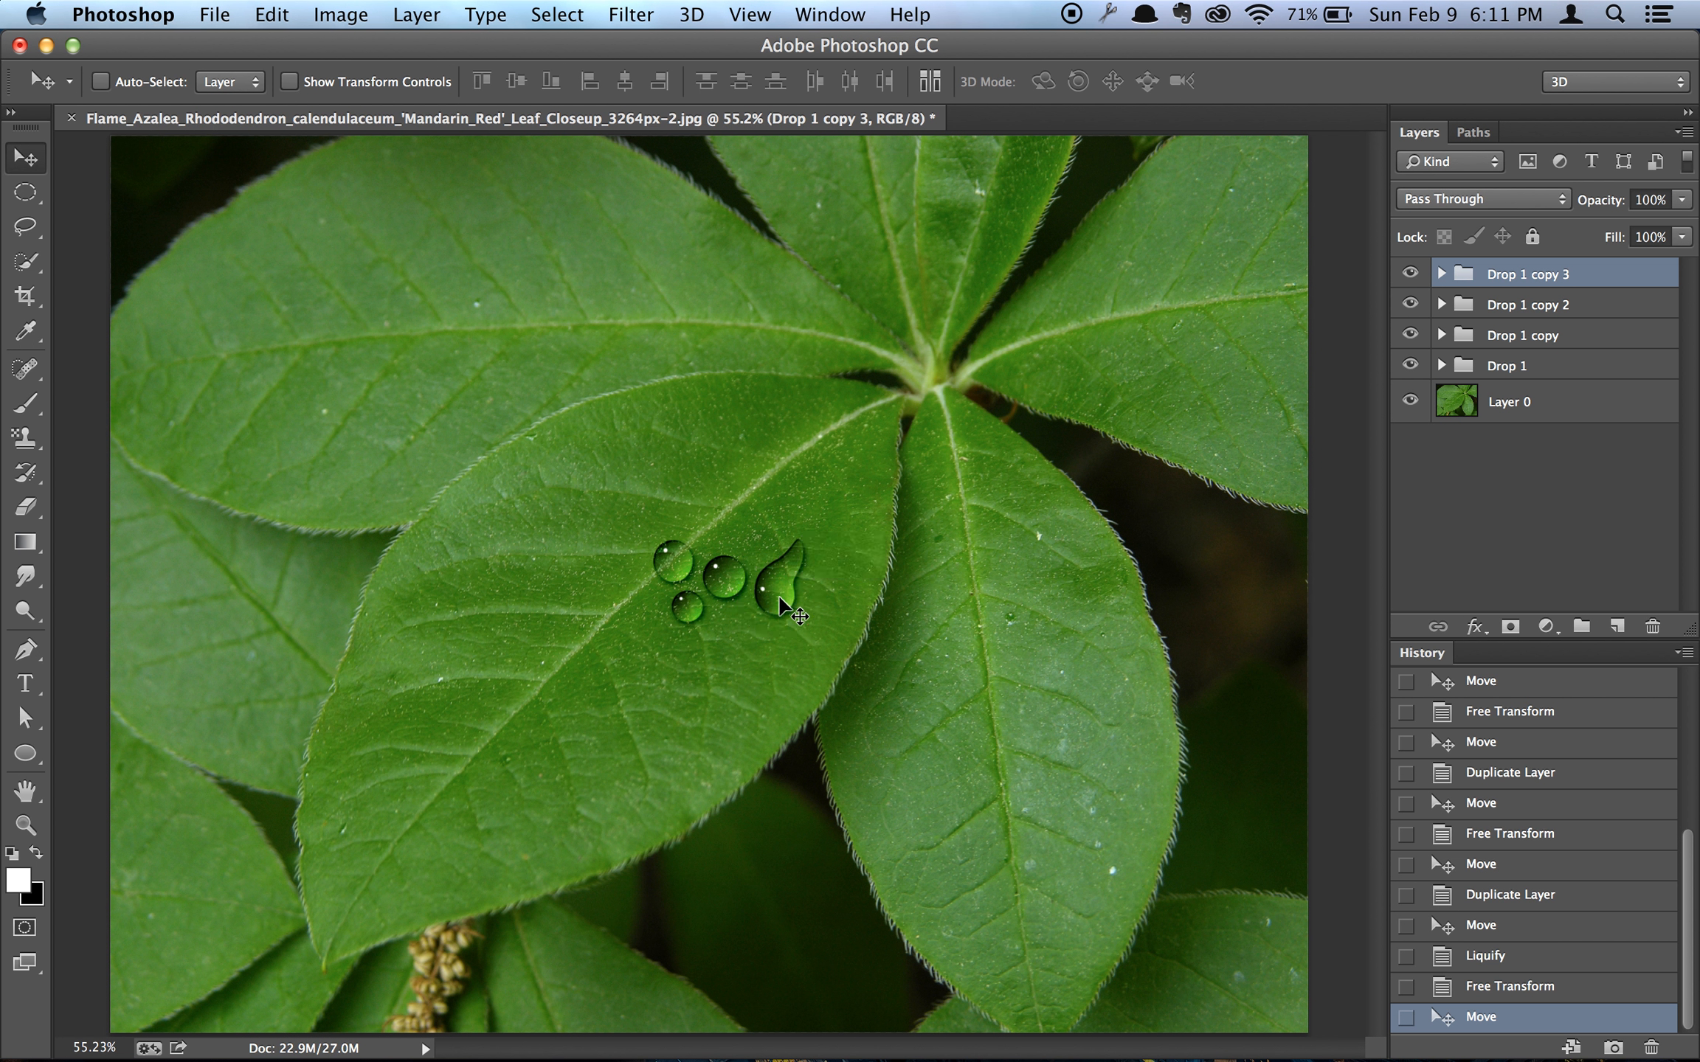